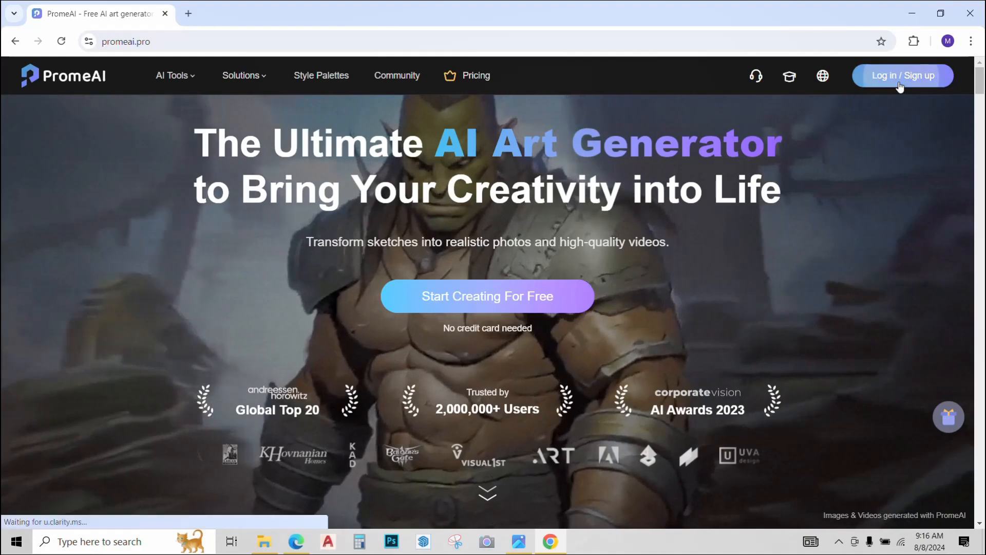
# Step: Log in to the PromeAI account and open the full collection of AI tools
pyautogui.click(899, 83)
pyautogui.click(531, 276)
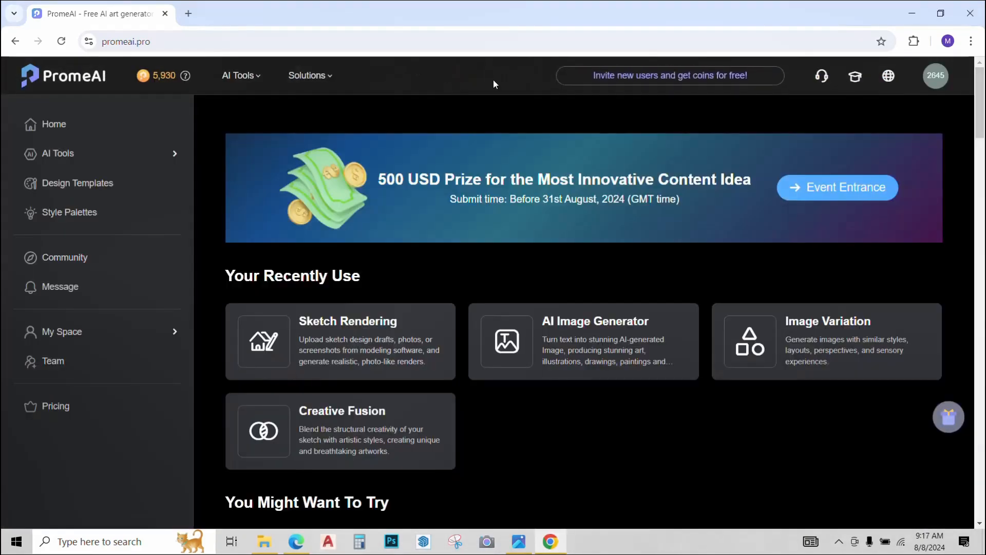
pyautogui.moveTo(233, 75)
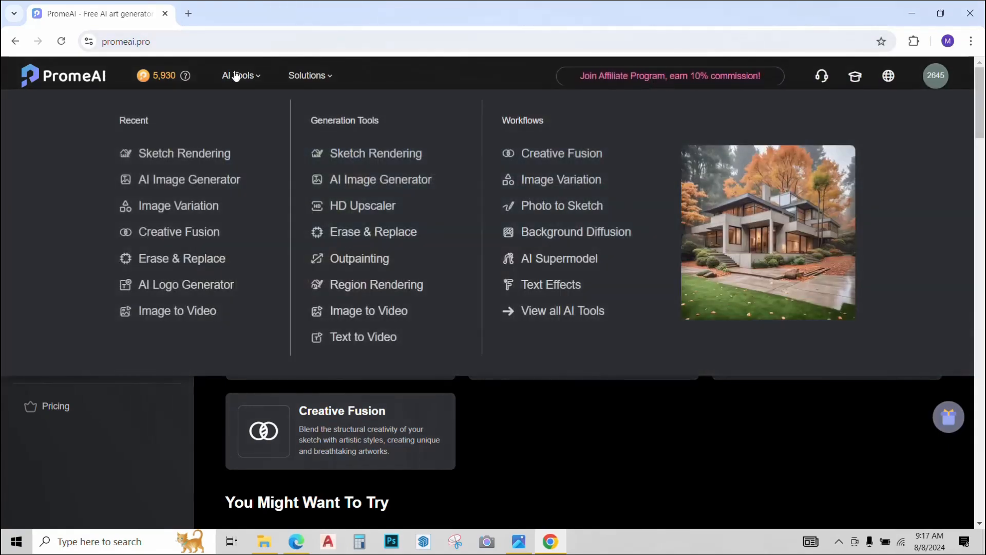
pyautogui.click(234, 75)
# Step: Look through the AI tools collection, from the generation tools and workflows down to the specialised art generators
pyautogui.scroll(-10, 396, 232)
pyautogui.scroll(-5, 396, 246)
pyautogui.scroll(-5, 400, 235)
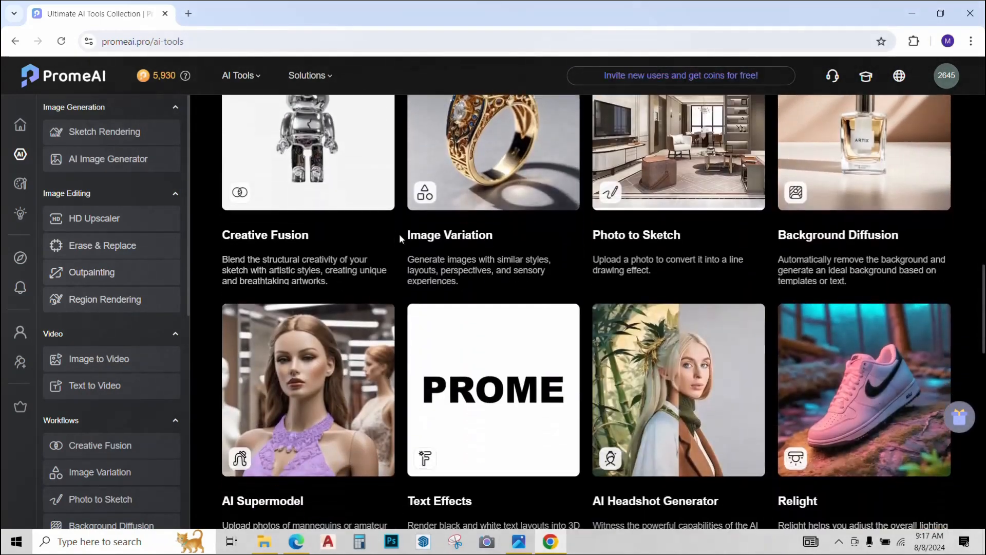
pyautogui.scroll(-9, 400, 238)
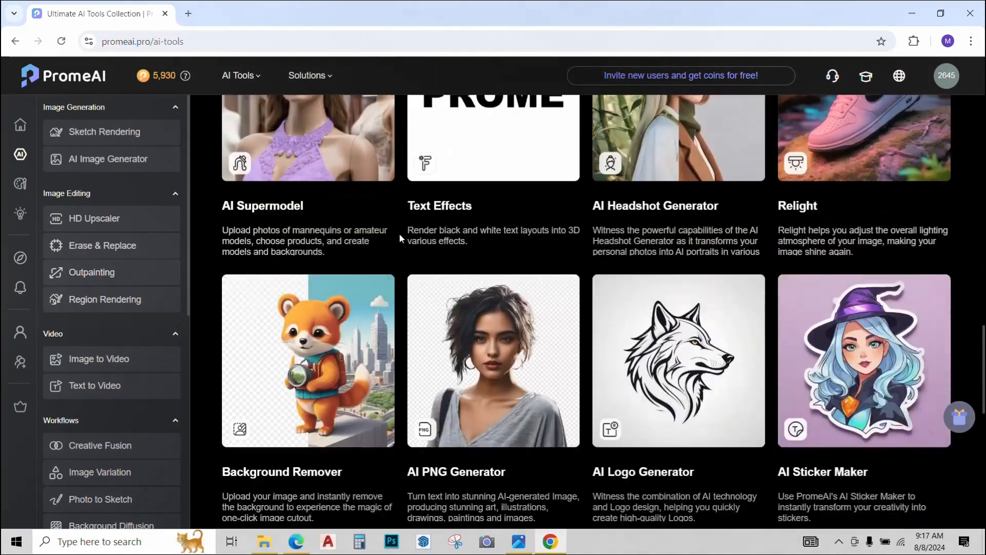
pyautogui.scroll(-3, 400, 238)
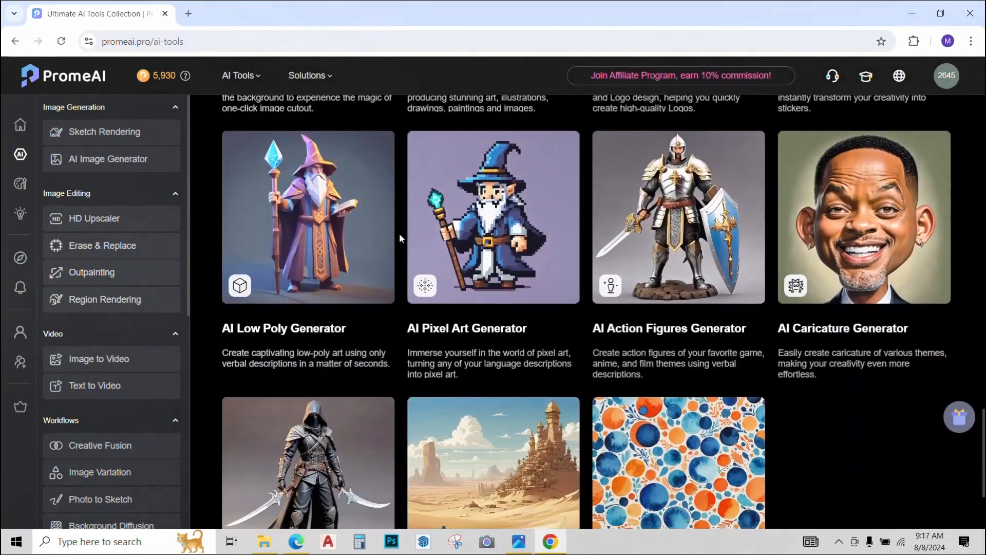
pyautogui.scroll(12, 402, 257)
pyautogui.scroll(10, 403, 262)
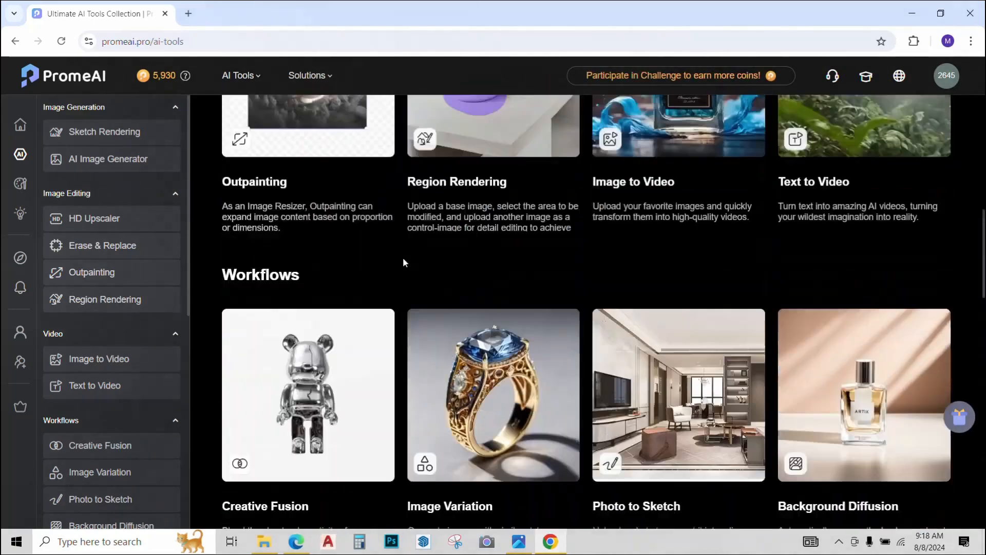
# Step: Open the AI Image Generator and enter the prompt "modern house on a beach"
pyautogui.click(483, 352)
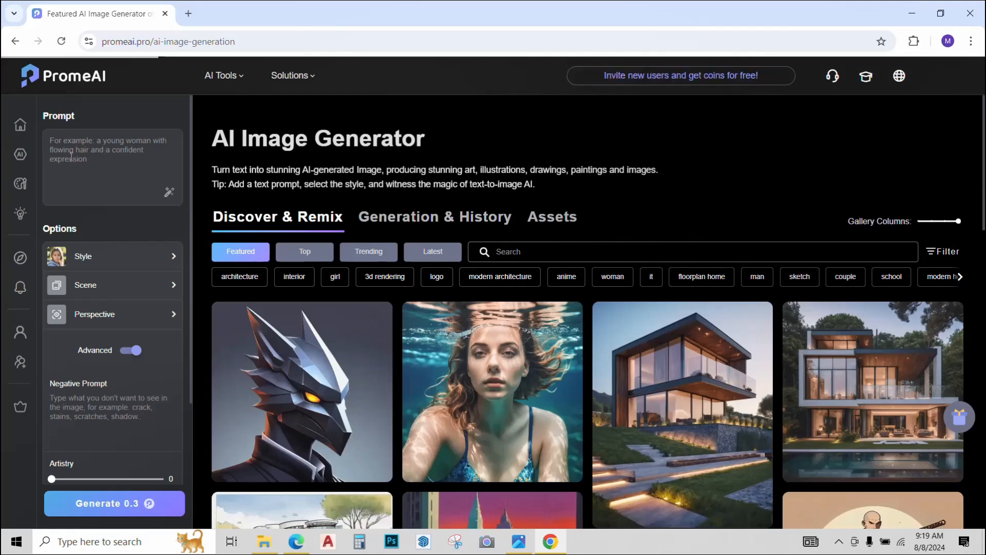
pyautogui.scroll(-4, 104, 233)
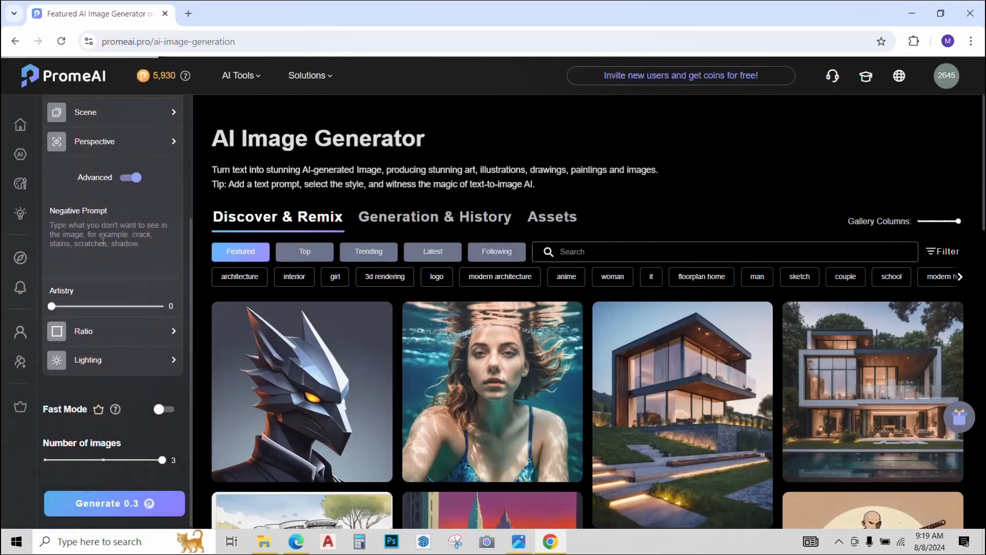
pyautogui.click(70, 145)
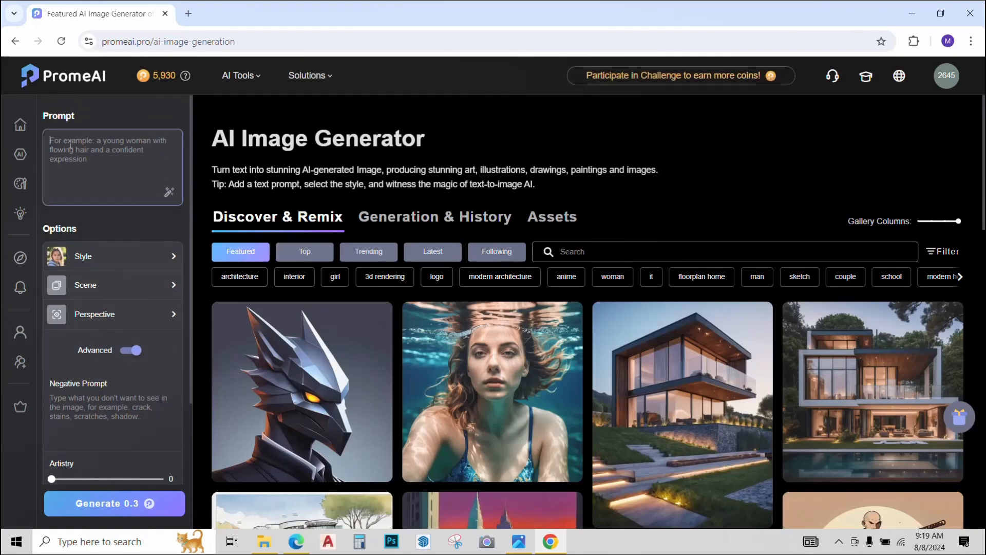
pyautogui.write('modern')
pyautogui.write(' house on a beach')
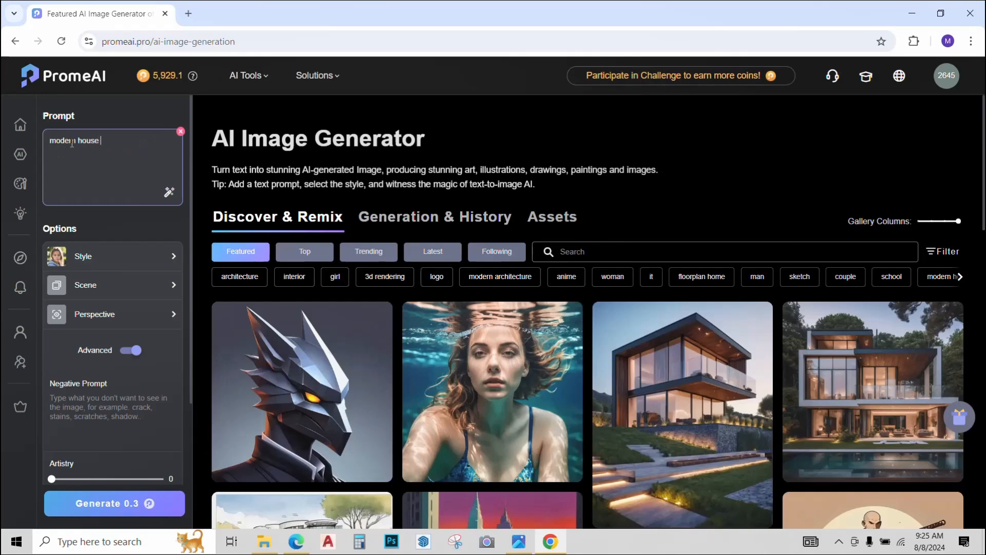
# Step: Set the scene's architecture building type to Villa
pyautogui.click(126, 257)
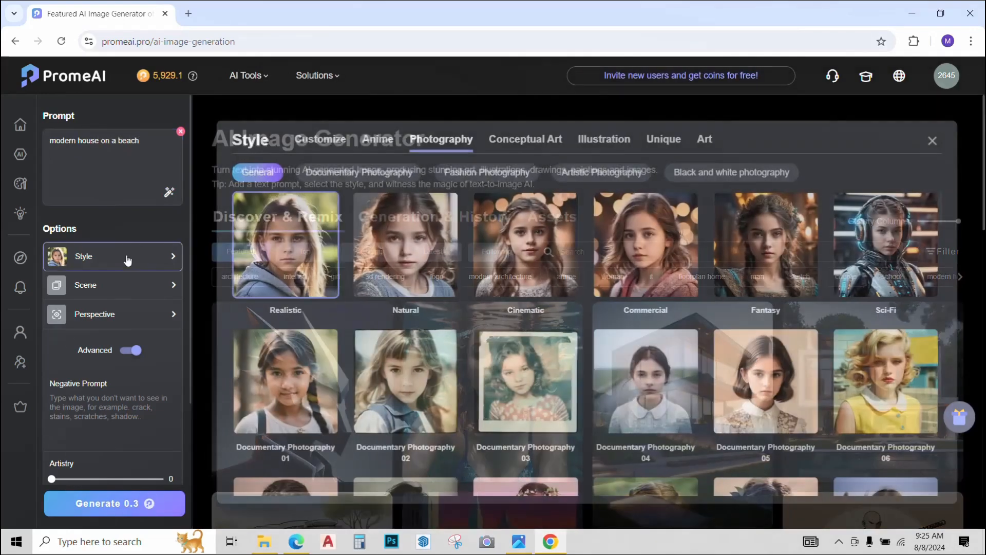
pyautogui.click(120, 288)
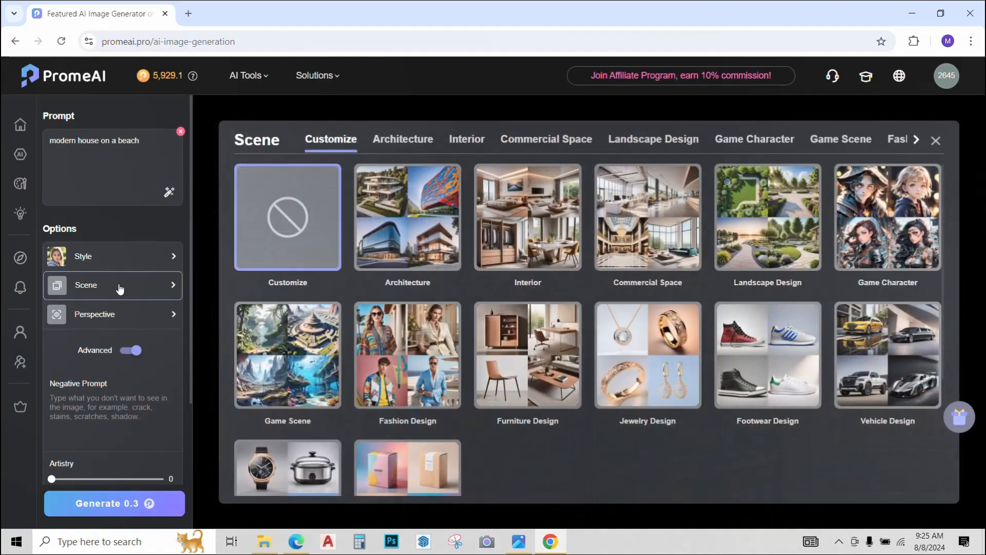
pyautogui.click(392, 234)
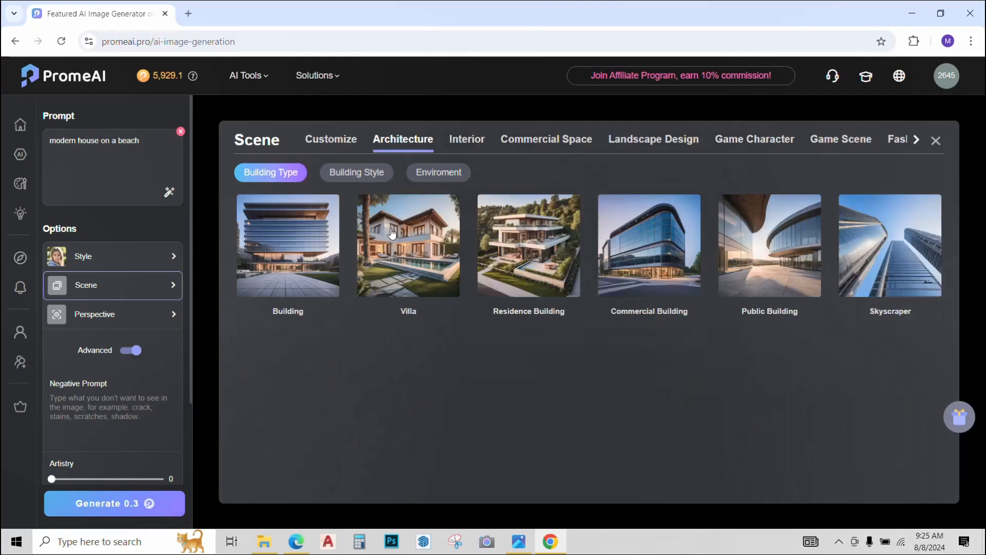
pyautogui.click(421, 239)
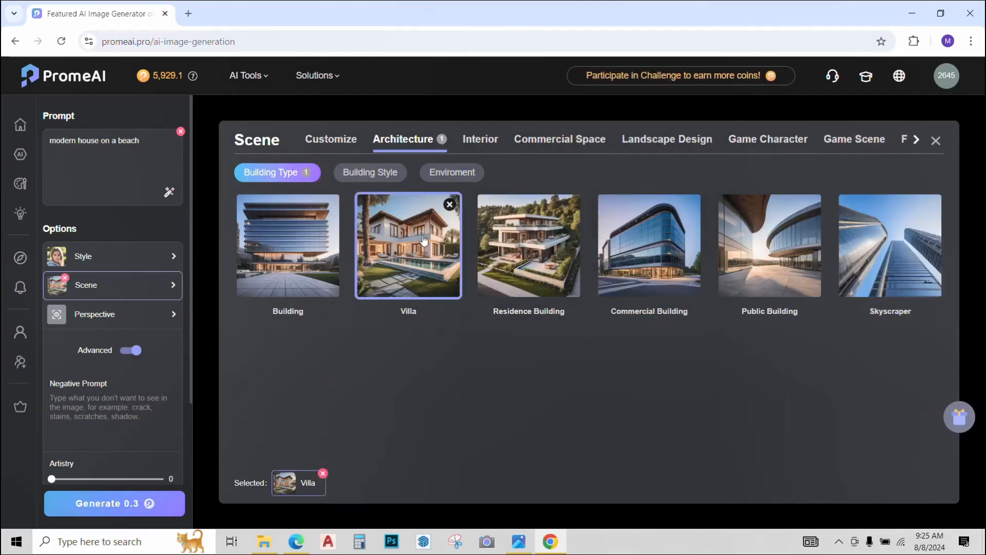
# Step: Add the modern building style Nordic Organic Modernism to the architecture scene
pyautogui.click(368, 173)
pyautogui.scroll(-4, 414, 318)
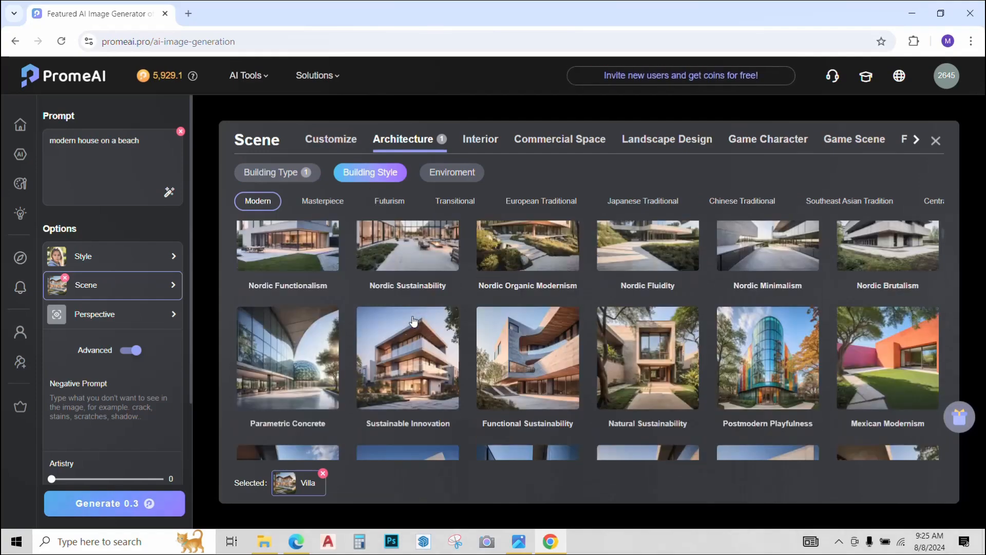
pyautogui.scroll(1, 413, 320)
pyautogui.click(560, 305)
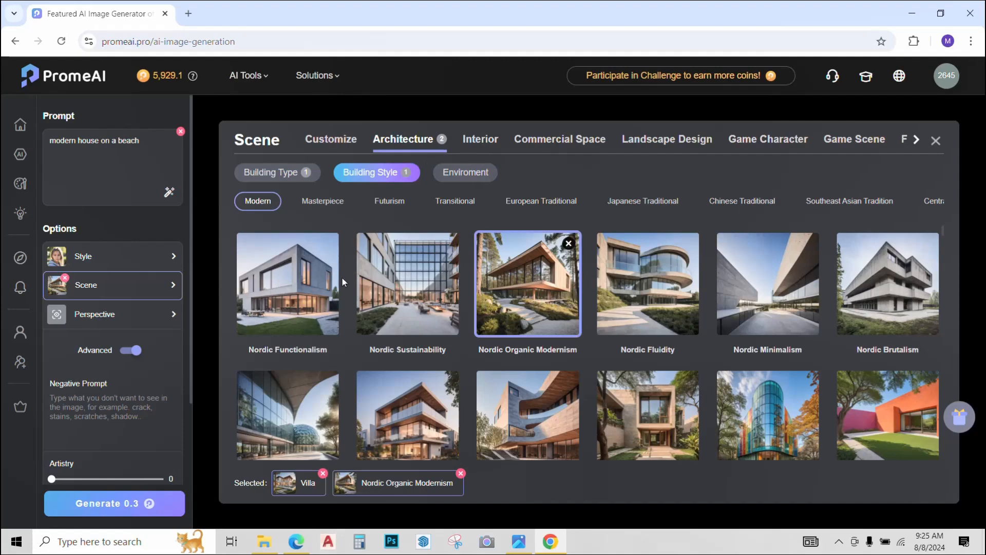
pyautogui.scroll(-10, 457, 310)
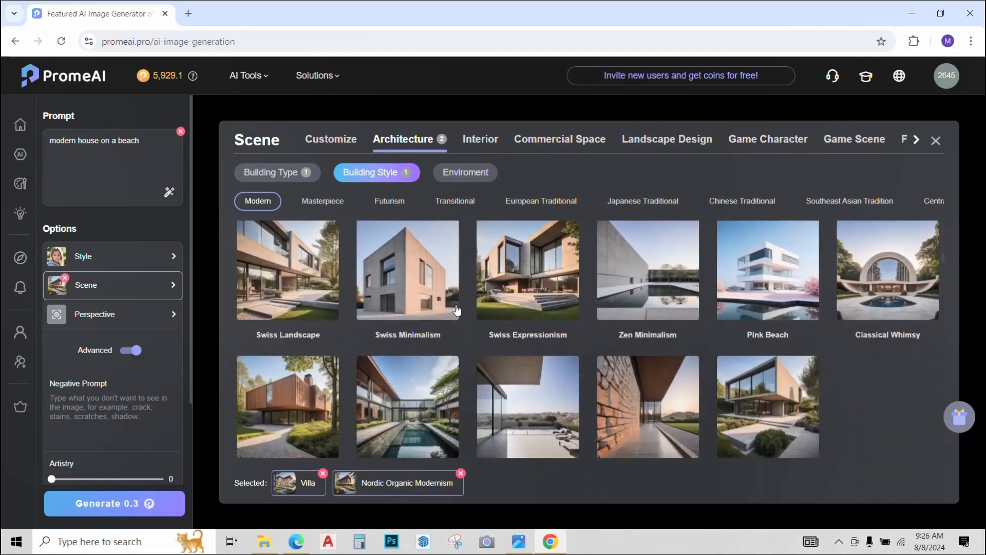
# Step: Look through the architecture environment choices and the available perspective options
pyautogui.click(464, 172)
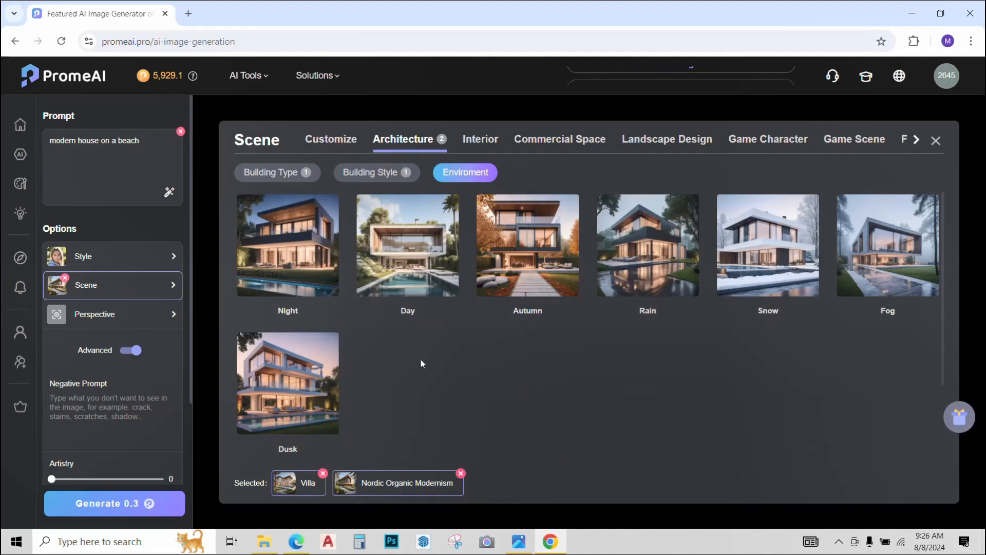
pyautogui.click(141, 313)
pyautogui.scroll(-5, 579, 277)
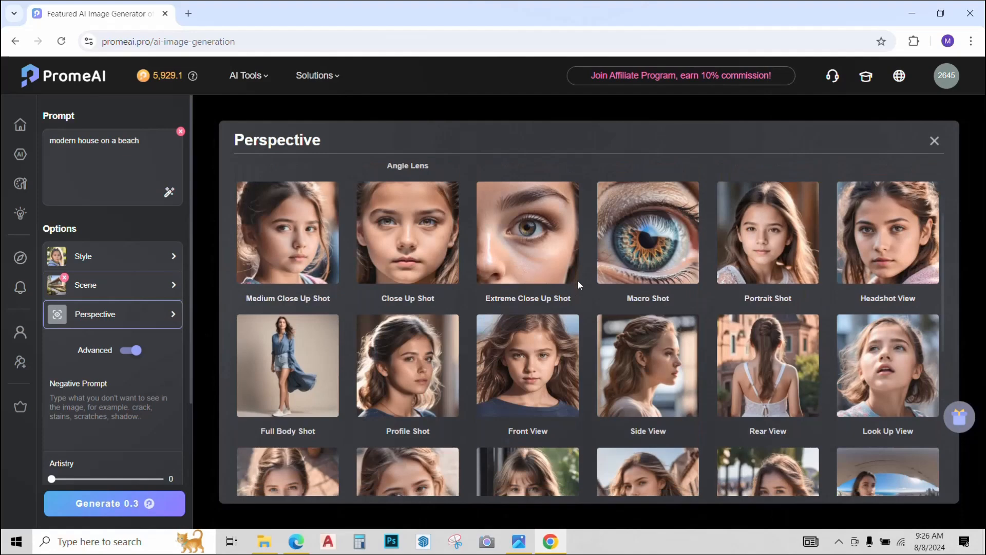
pyautogui.scroll(5, 585, 277)
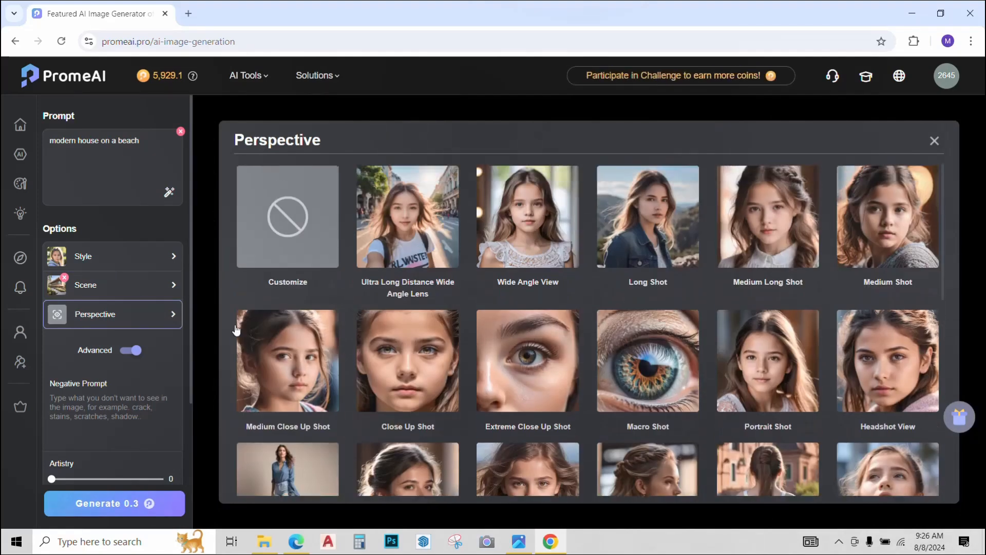
# Step: Set the artistry to 19 and look at the ratio and lighting options
pyautogui.scroll(-3, 100, 301)
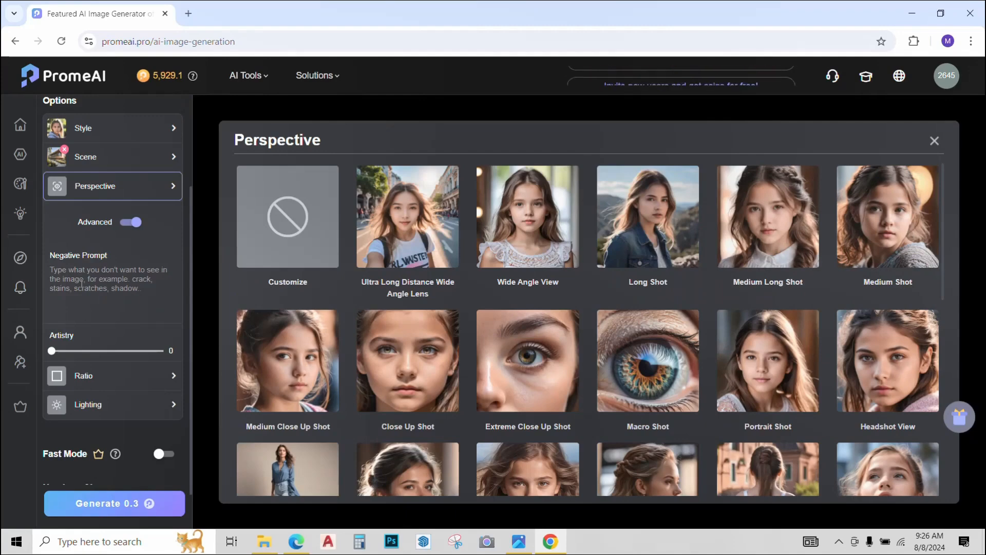
pyautogui.moveTo(51, 350); pyautogui.dragTo(73, 352)
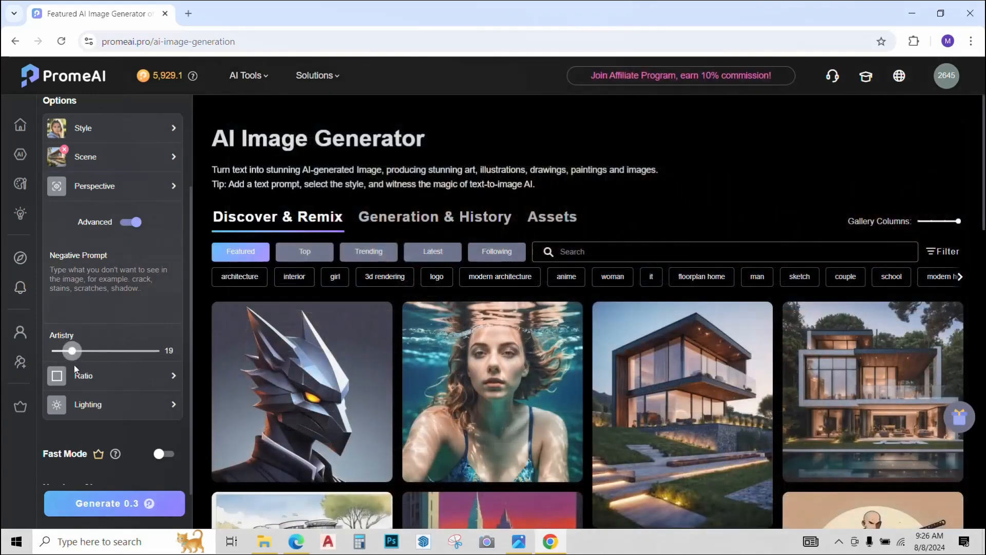
pyautogui.click(73, 383)
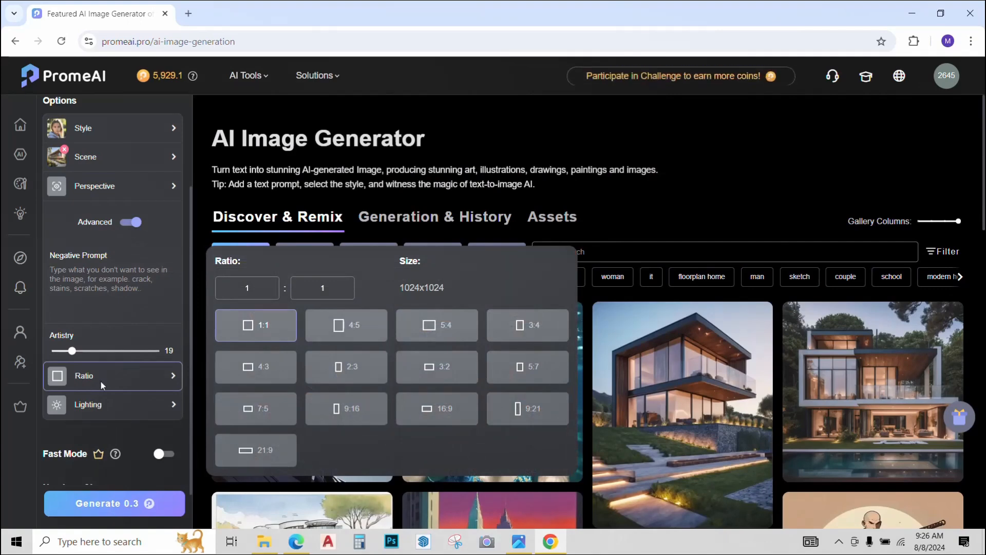
pyautogui.click(97, 405)
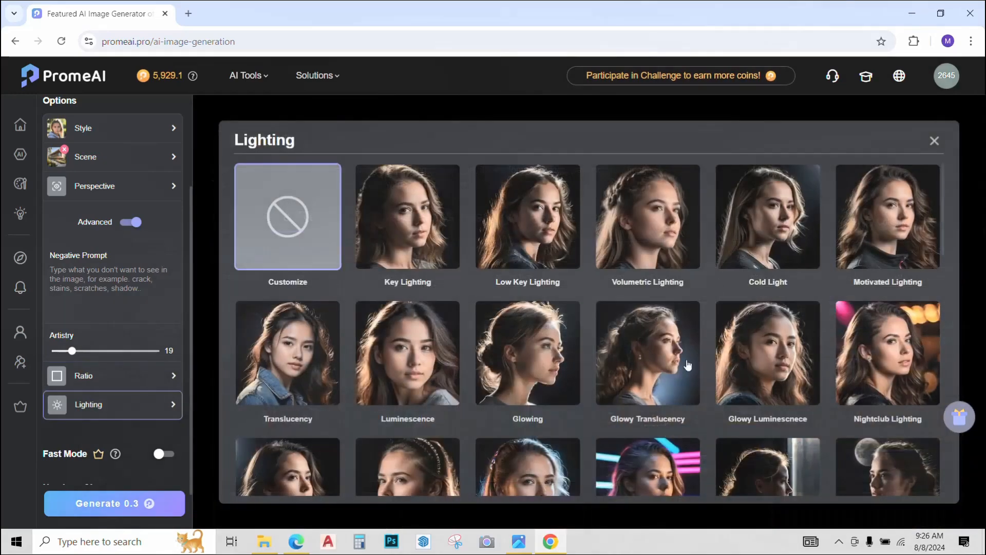
pyautogui.click(134, 400)
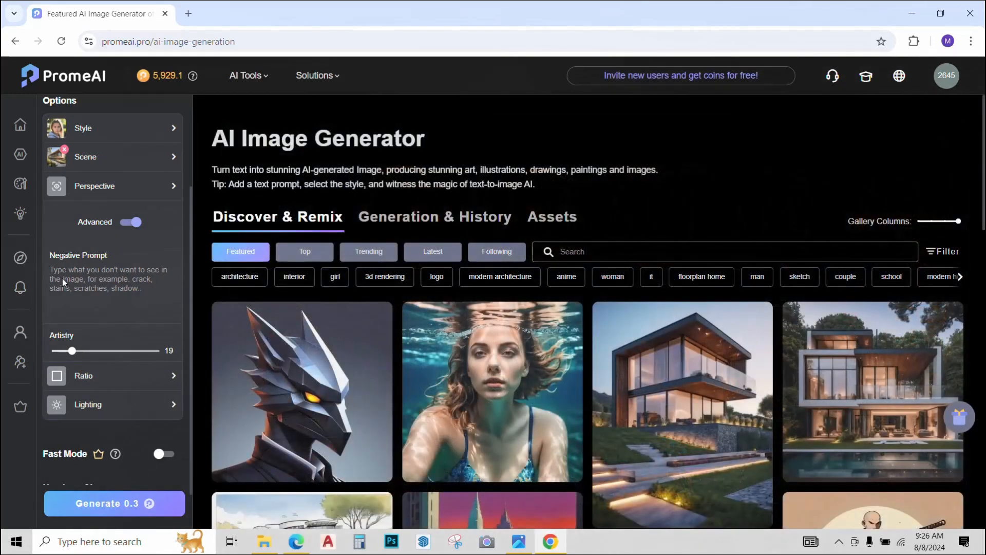
# Step: Generate three beach house images and download the first one as a Full Download at 1024 x 1024
pyautogui.scroll(-2, 100, 348)
pyautogui.click(100, 506)
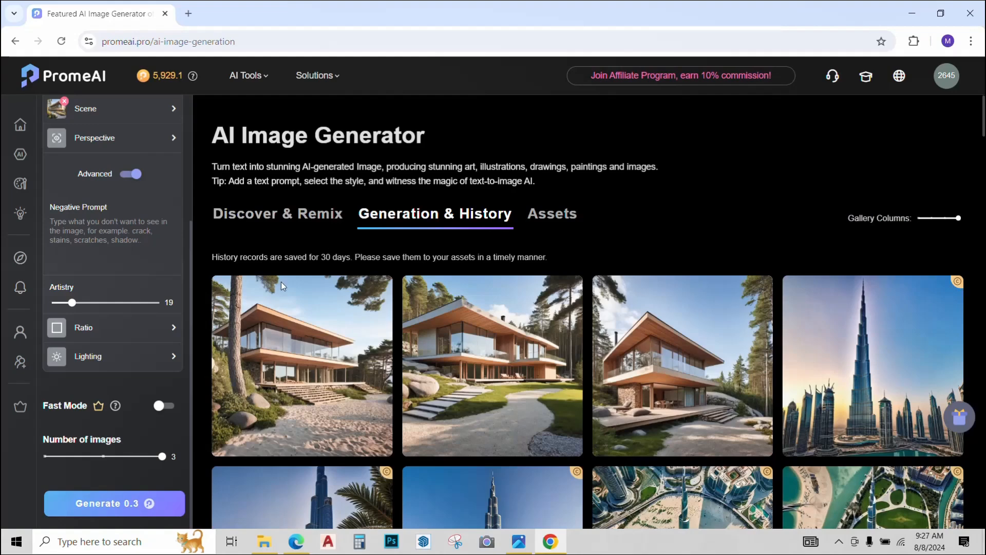
pyautogui.click(338, 372)
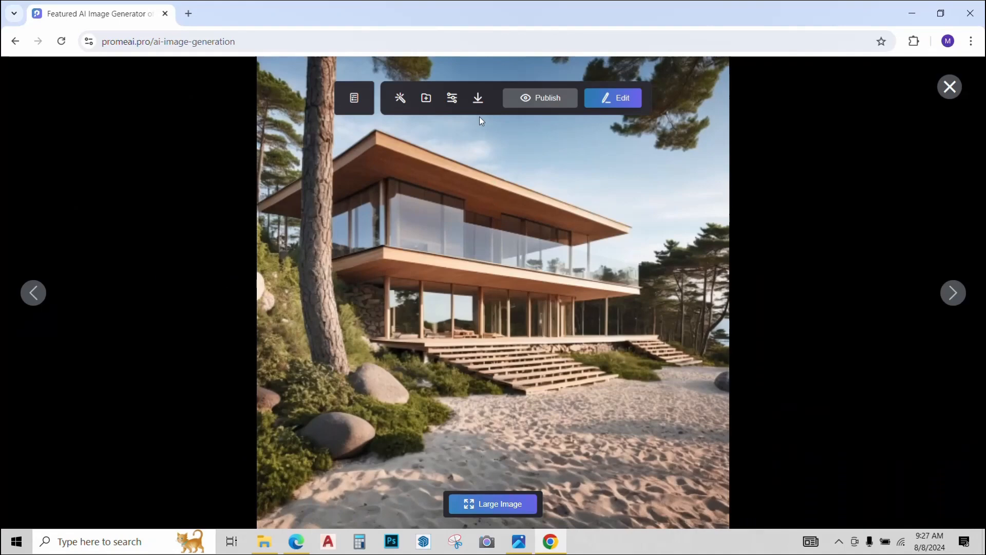
pyautogui.click(477, 99)
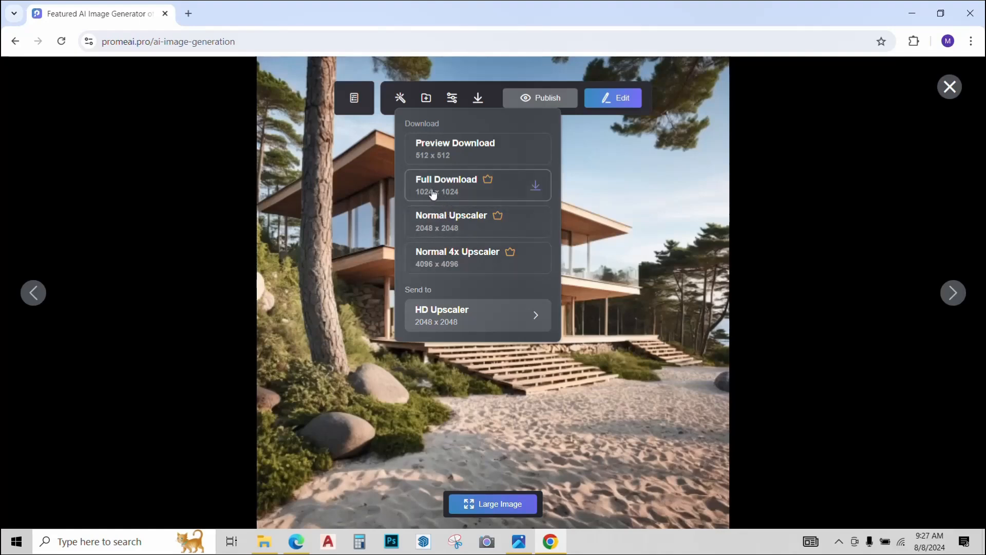
pyautogui.click(475, 192)
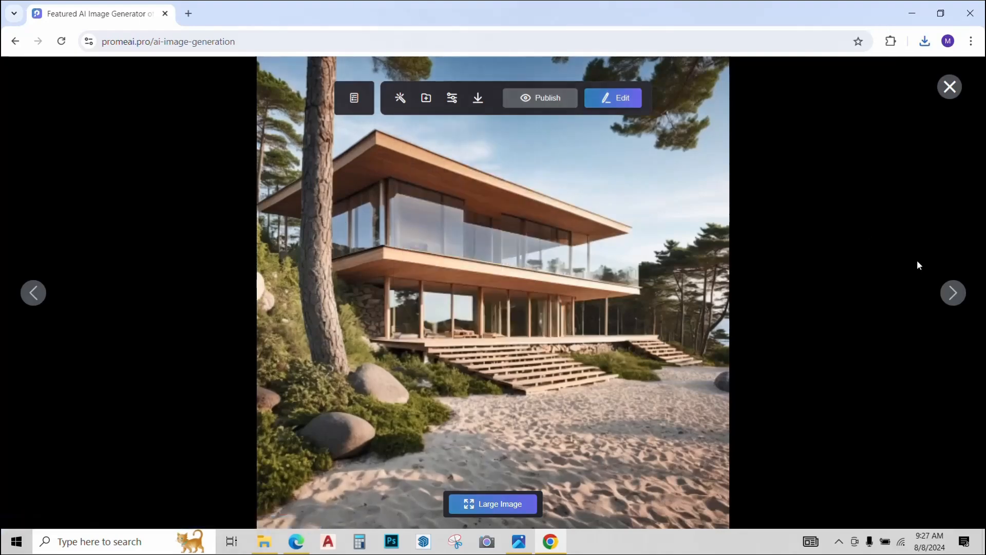
# Step: View the other two generated house images at large size, then close the image viewer
pyautogui.click(953, 293)
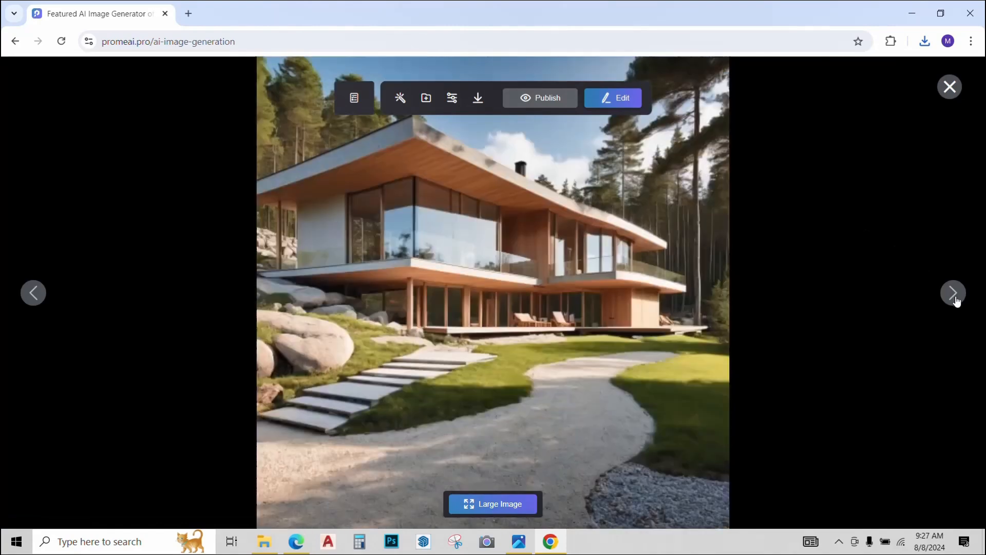
pyautogui.click(954, 298)
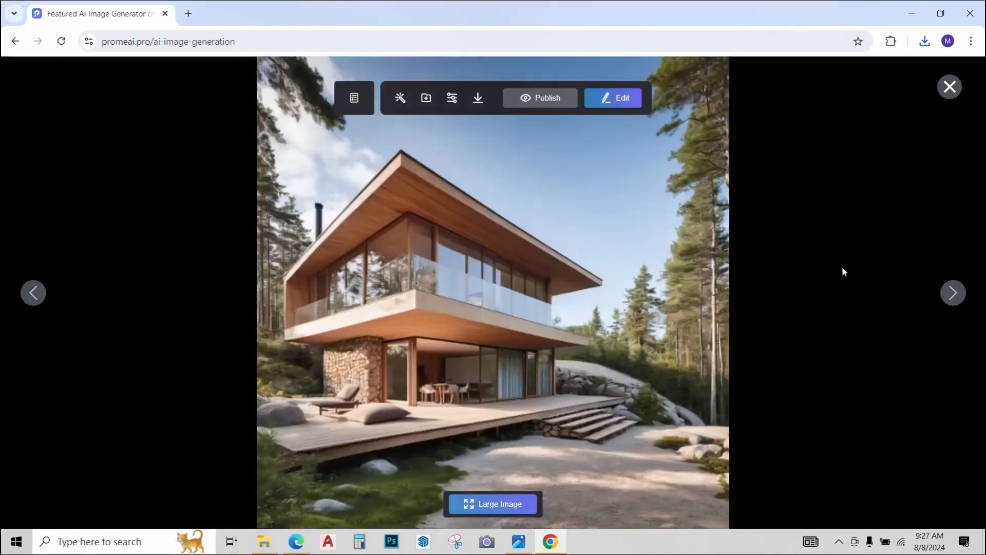
pyautogui.click(35, 307)
pyautogui.click(949, 88)
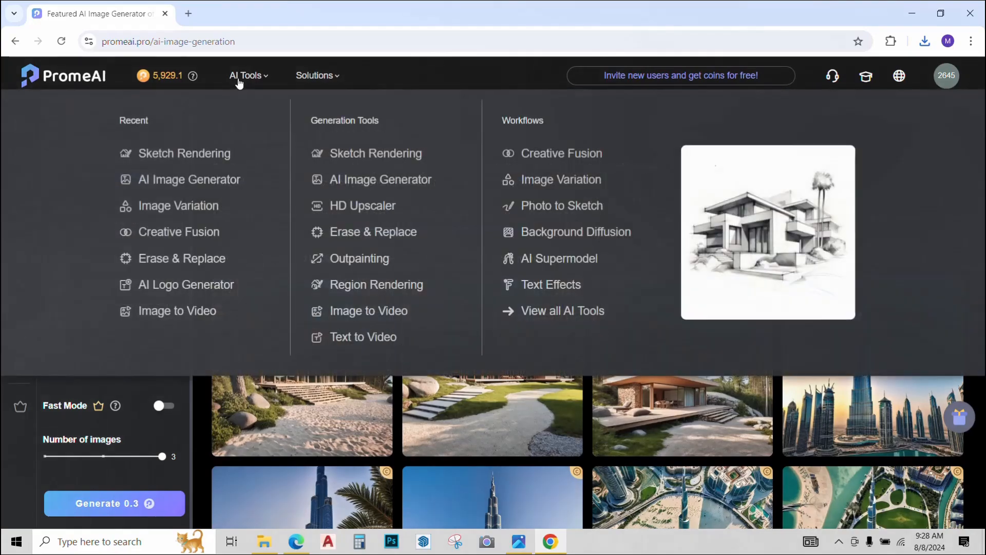
# Step: Open the Sketch Rendering tool from the AI tools collection and look through its featured gallery
pyautogui.click(238, 81)
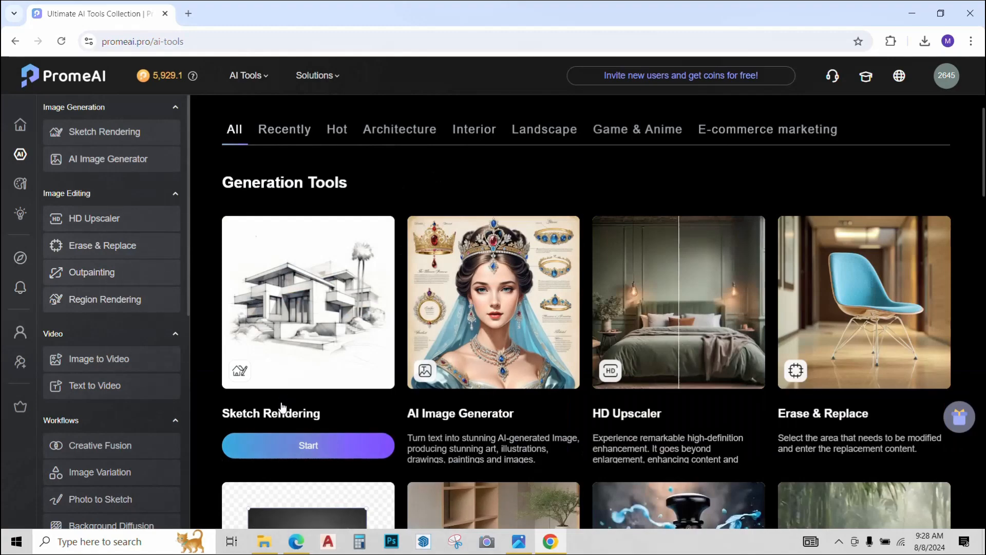
pyautogui.click(284, 445)
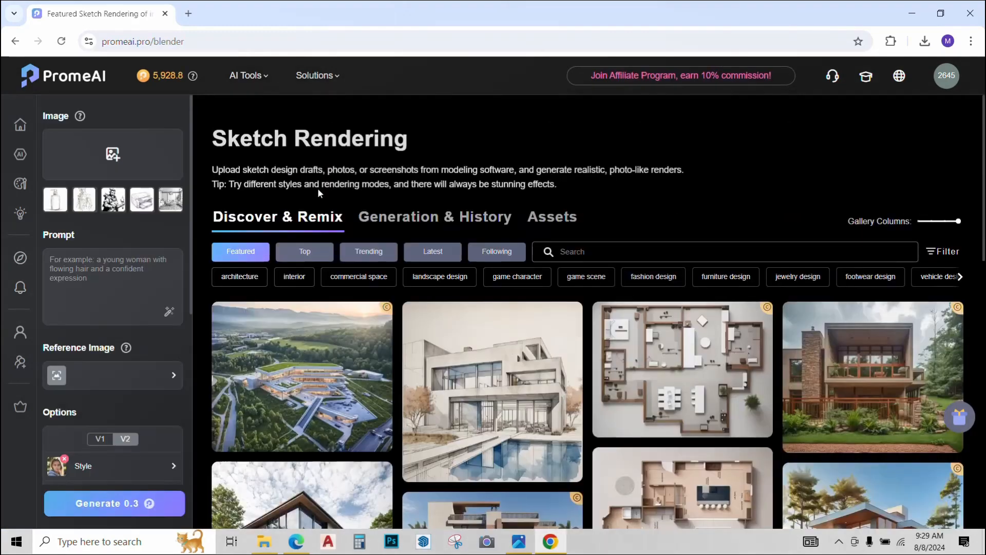
pyautogui.scroll(-8, 333, 197)
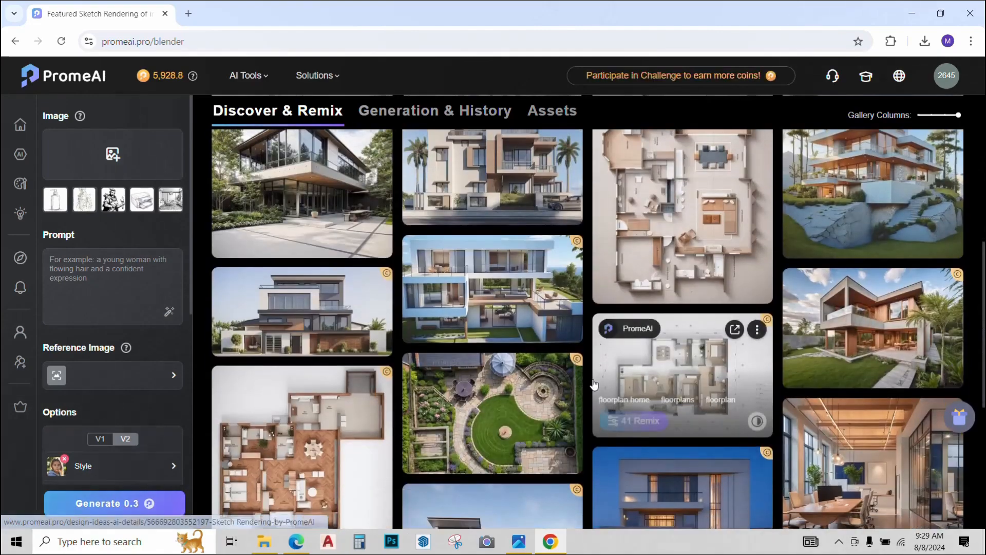
pyautogui.scroll(-5, 588, 384)
pyautogui.scroll(5, 589, 390)
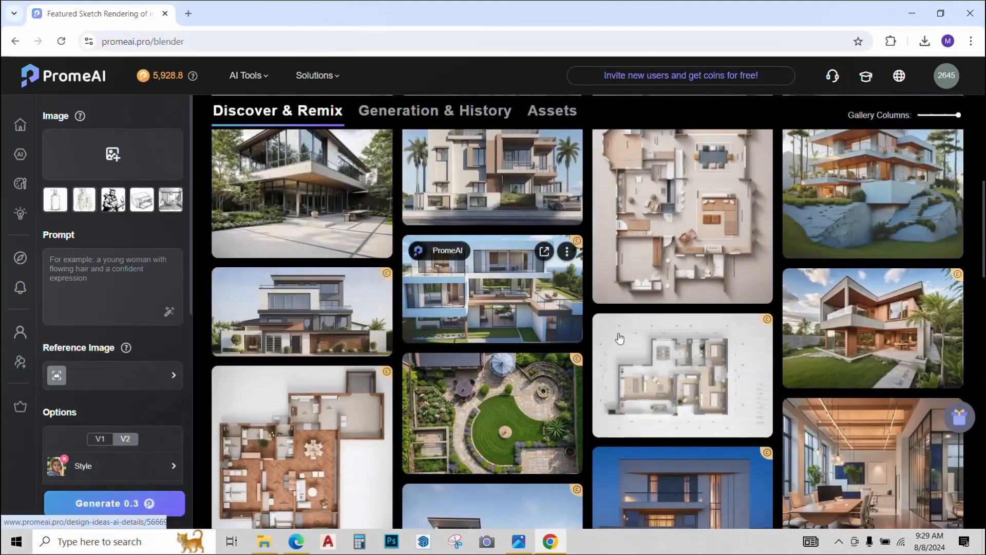
pyautogui.scroll(3, 588, 273)
pyautogui.scroll(6, 587, 273)
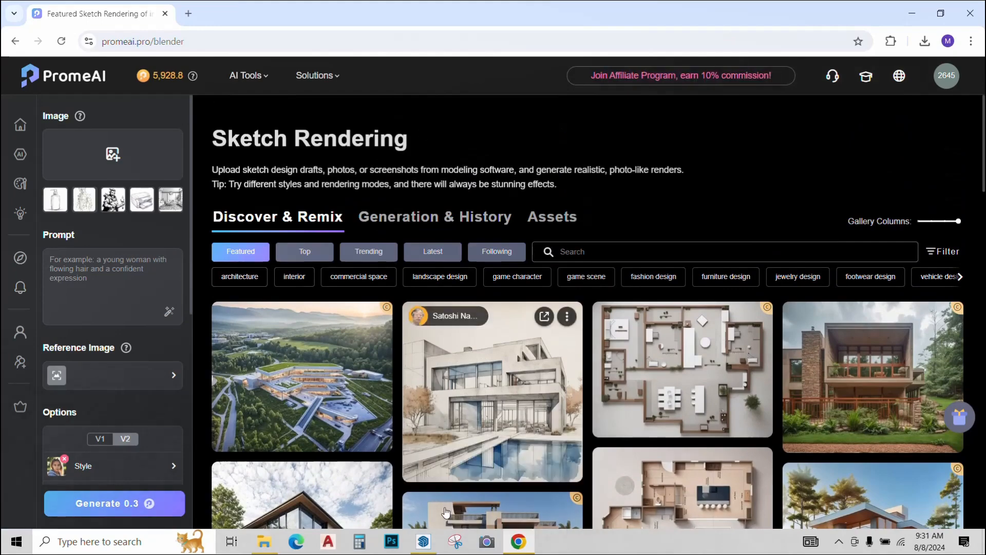
# Step: Switch to SketchUp, frame the house from its front corner, and delete the tree standing in front of it
pyautogui.click(424, 541)
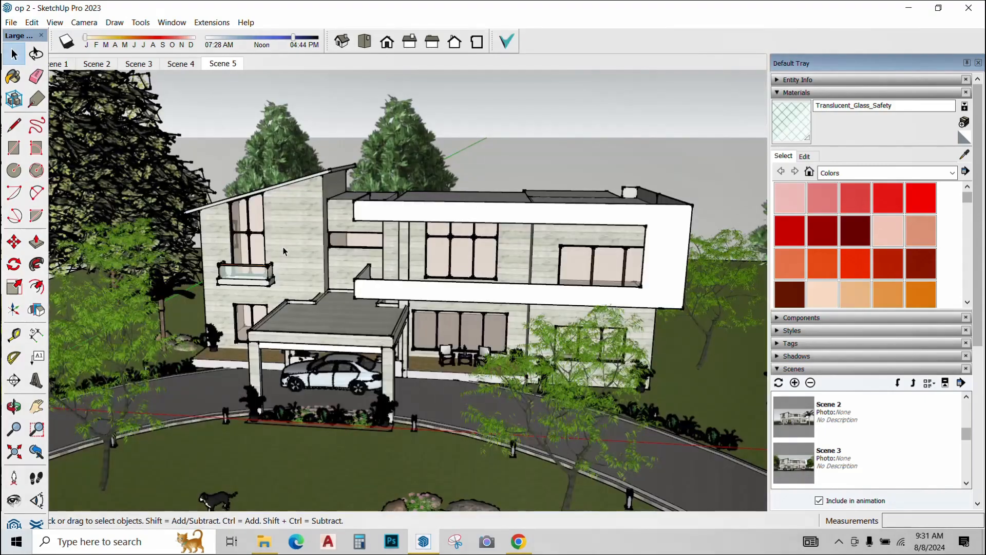
pyautogui.moveTo(451, 318); pyautogui.dragTo(347, 255)
pyautogui.moveTo(503, 358); pyautogui.dragTo(374, 337)
pyautogui.scroll(1, 421, 319)
pyautogui.scroll(1, 457, 308)
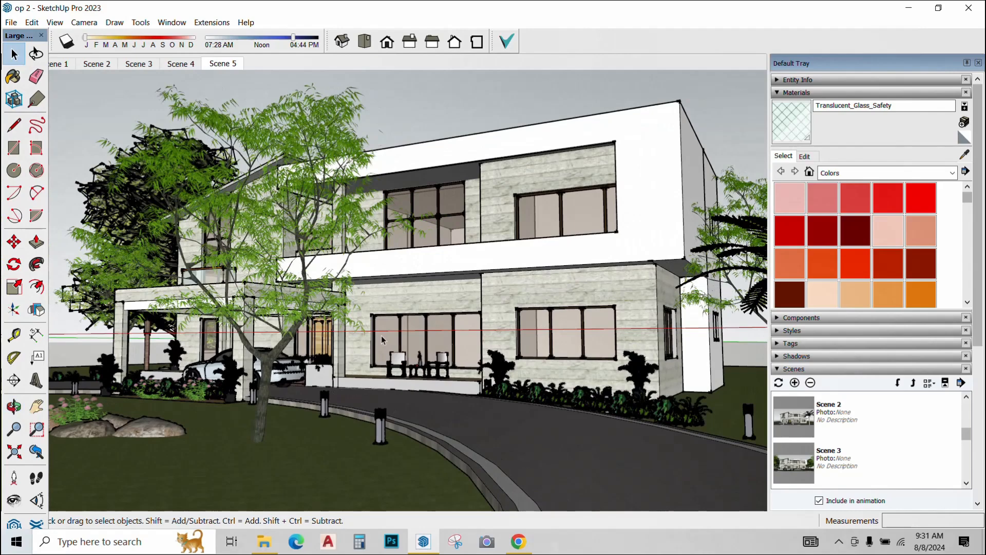
pyautogui.click(262, 384)
pyautogui.press('Delete')
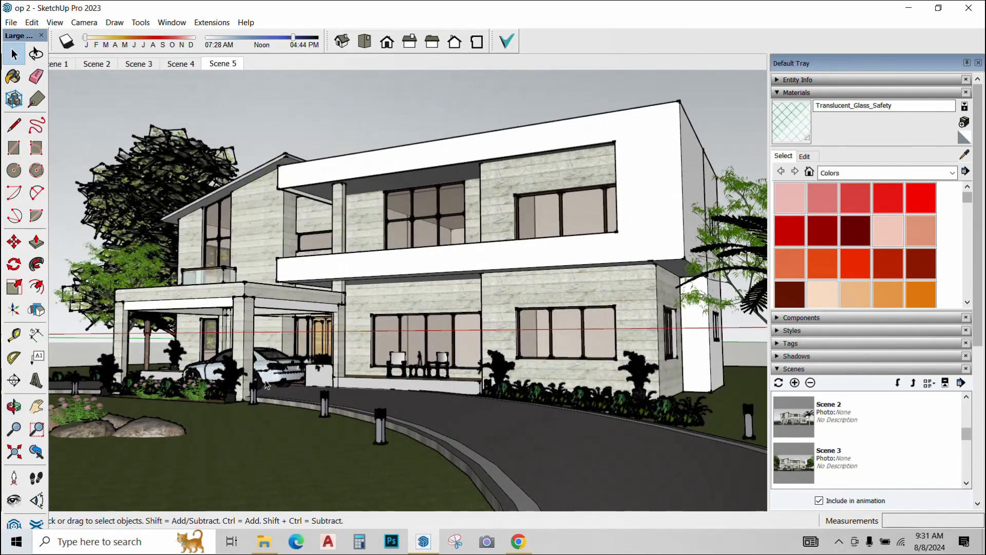
# Step: Adjust the view of the house slightly and export it as an image
pyautogui.moveTo(412, 378); pyautogui.dragTo(430, 377)
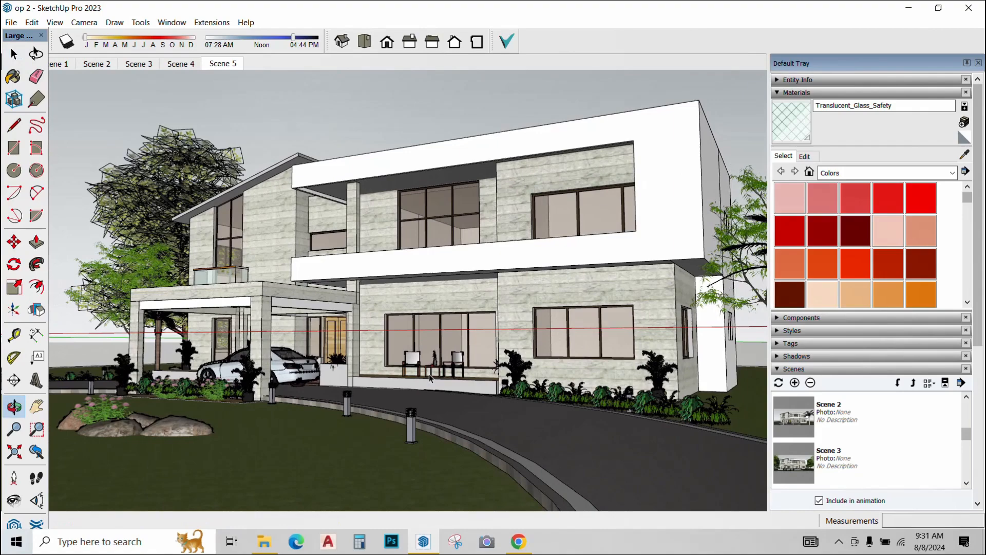
pyautogui.click(11, 22)
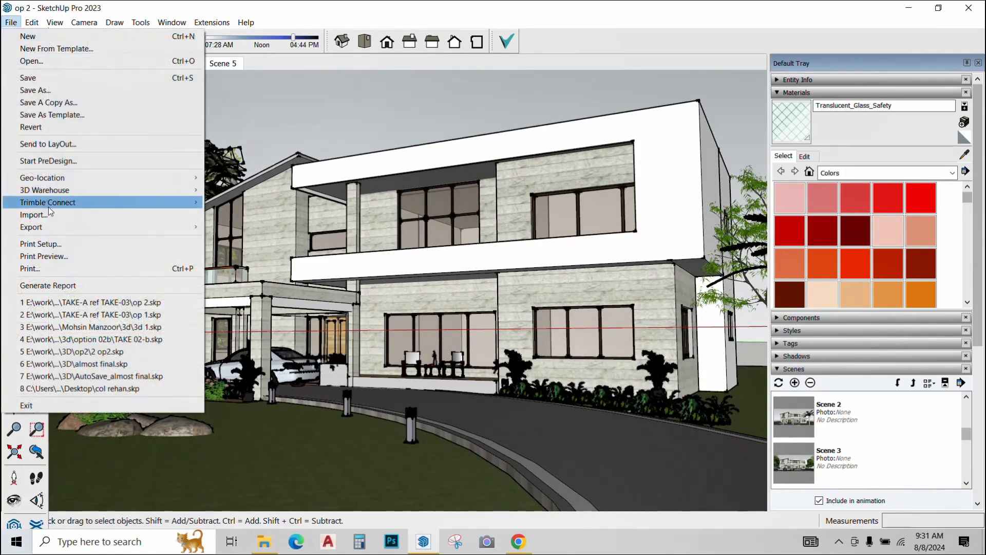
pyautogui.moveTo(51, 226)
pyautogui.click(238, 240)
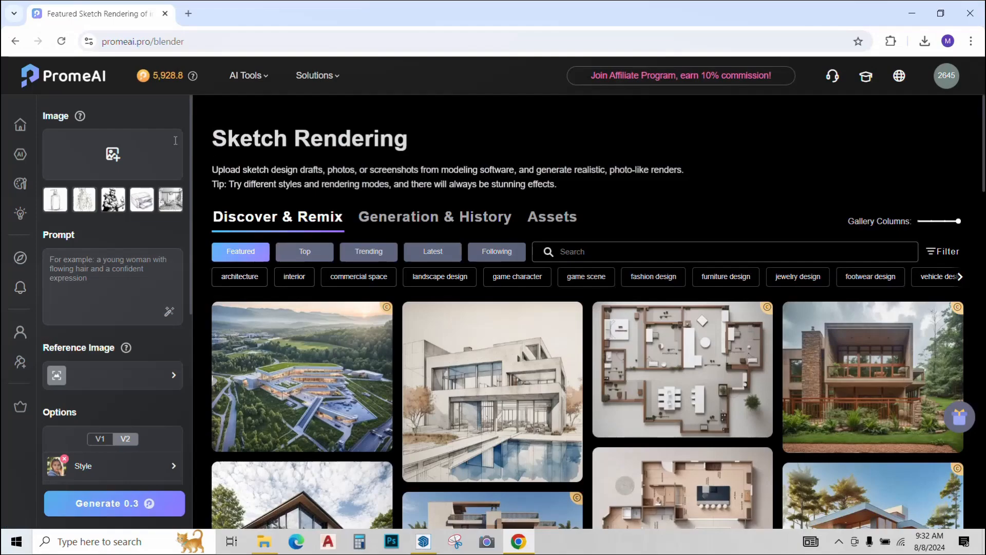
# Step: In PromeAI's Sketch Rendering, upload the house image op 2 from the Desktop
pyautogui.click(119, 150)
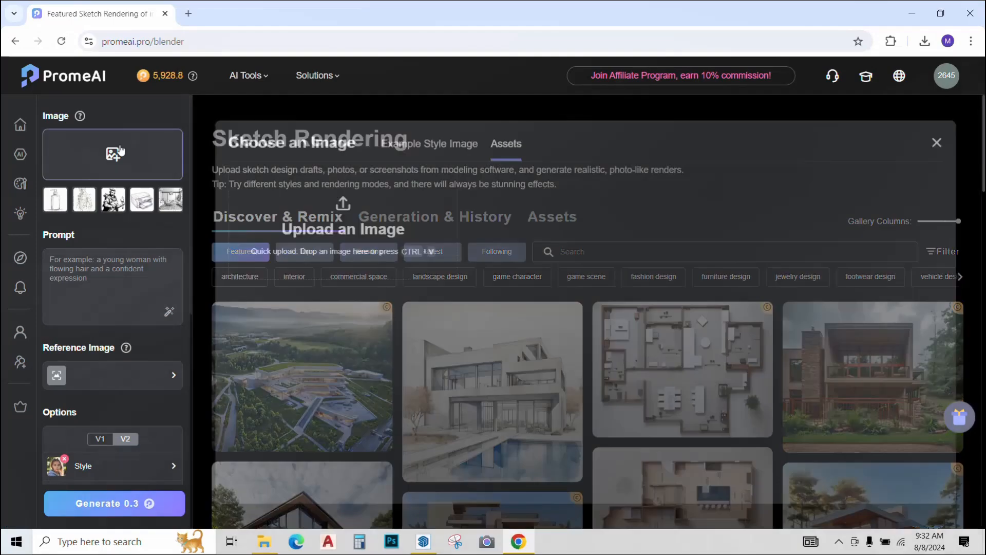
pyautogui.click(415, 209)
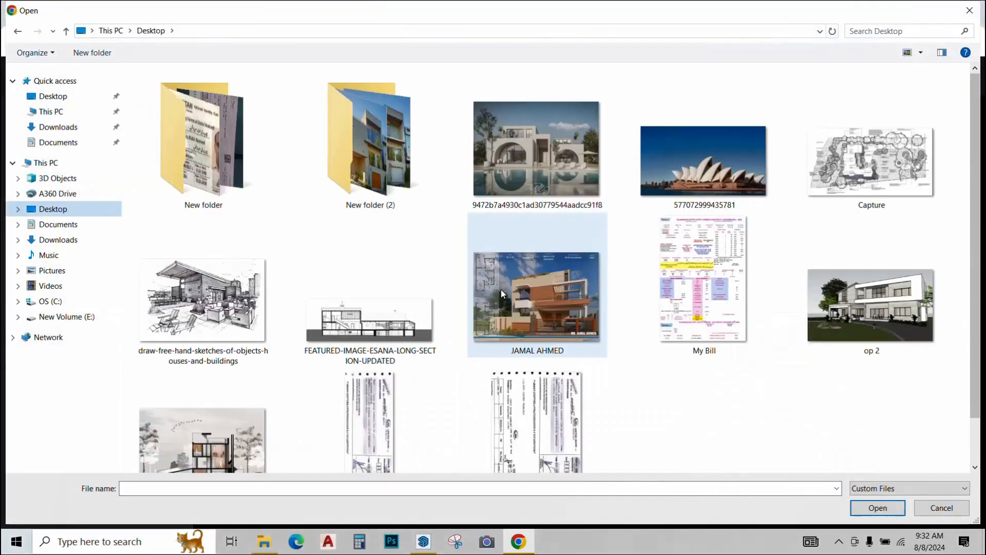
pyautogui.doubleClick(872, 288)
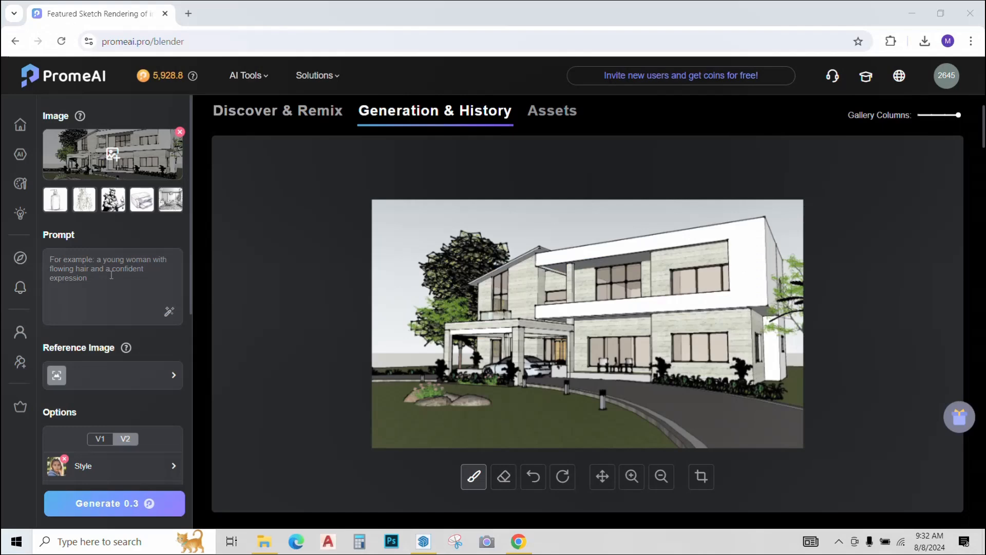
# Step: Look at the reference image option and the available photography styles
pyautogui.scroll(-1, 111, 274)
pyautogui.scroll(-1, 92, 261)
pyautogui.click(79, 250)
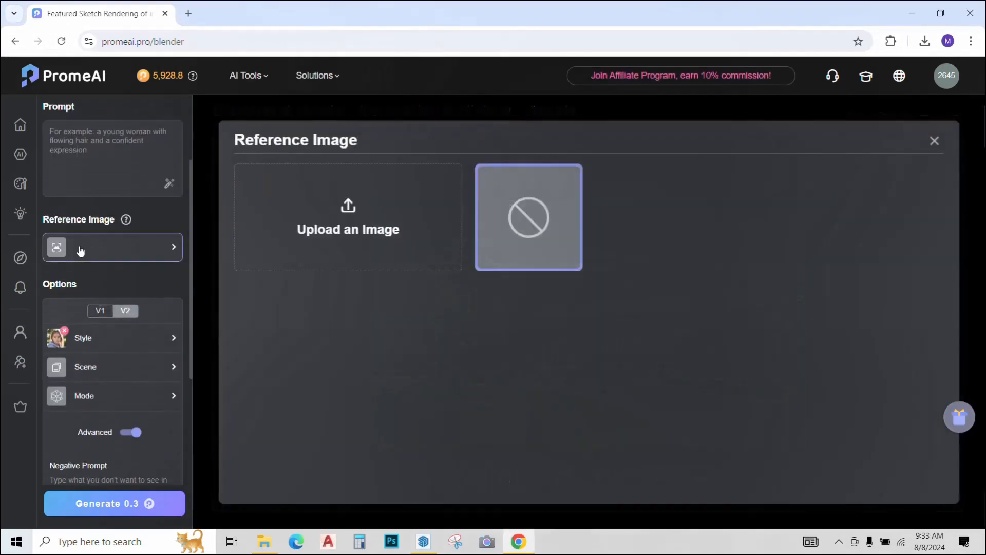
pyautogui.click(166, 222)
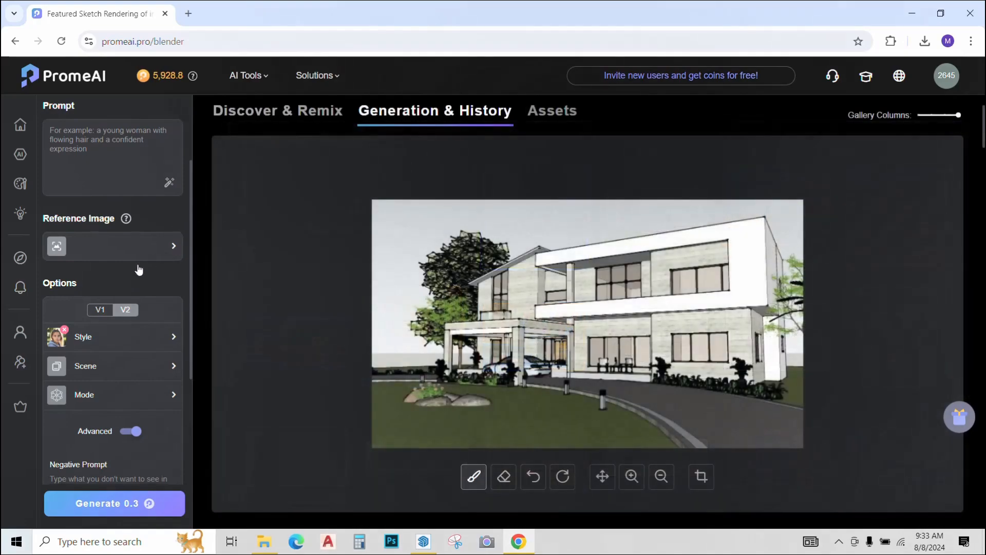
pyautogui.scroll(-1, 138, 269)
pyautogui.click(126, 275)
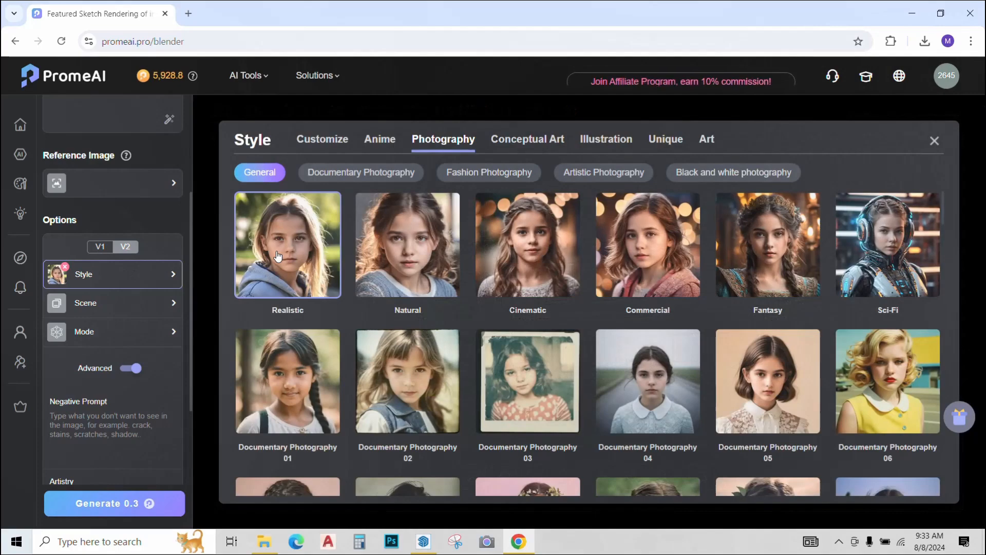
# Step: Set the scene to the Architecture building type Residence Building and the mode to Precise
pyautogui.click(99, 300)
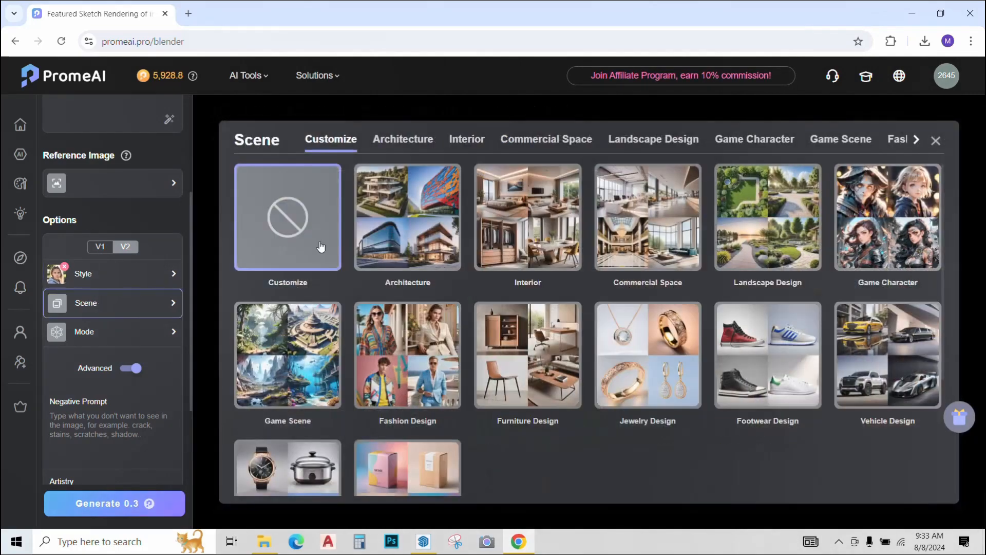
pyautogui.click(378, 235)
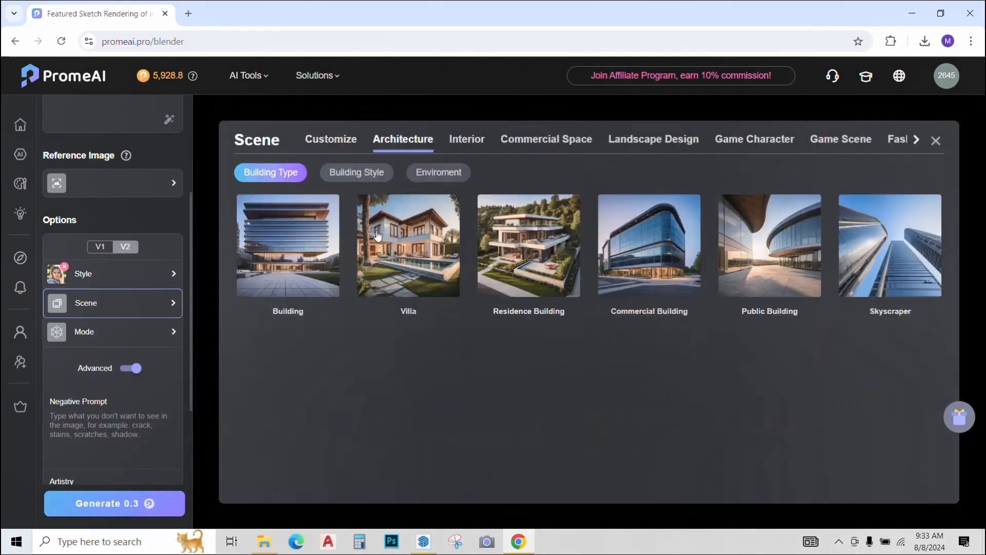
pyautogui.click(490, 246)
pyautogui.click(103, 331)
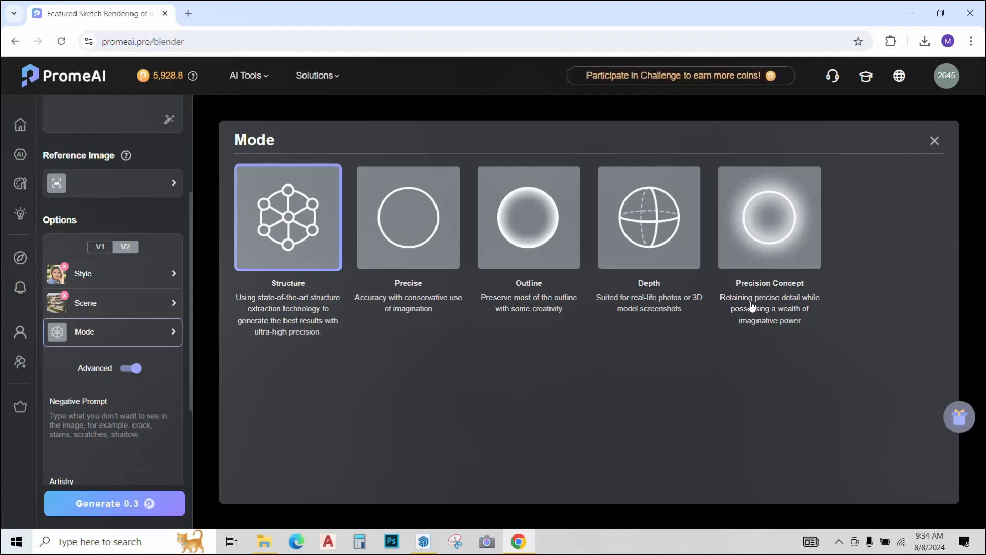
pyautogui.click(436, 260)
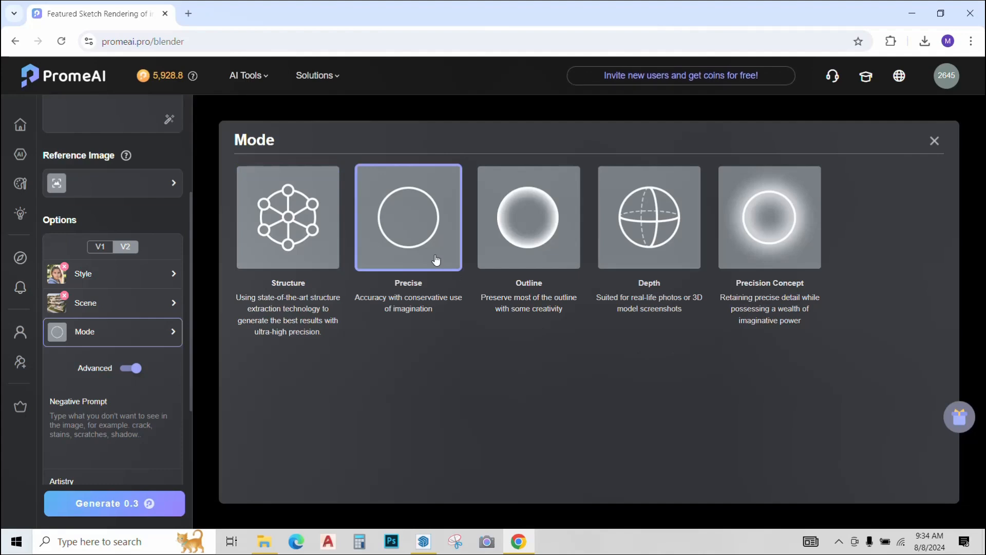
# Step: Review the remaining advanced options and generate three renders of the house
pyautogui.scroll(-2, 101, 332)
pyautogui.scroll(-1, 102, 314)
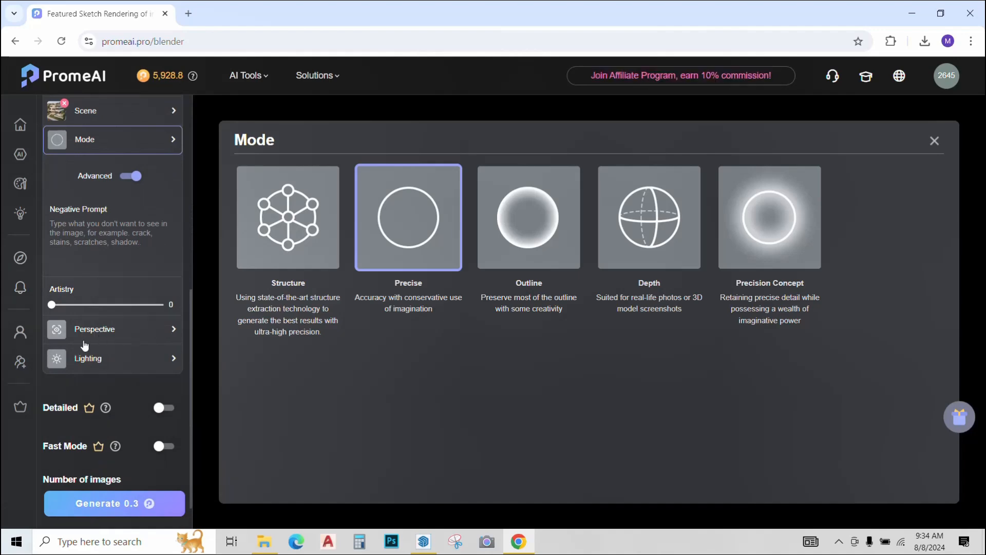
pyautogui.scroll(-1, 93, 368)
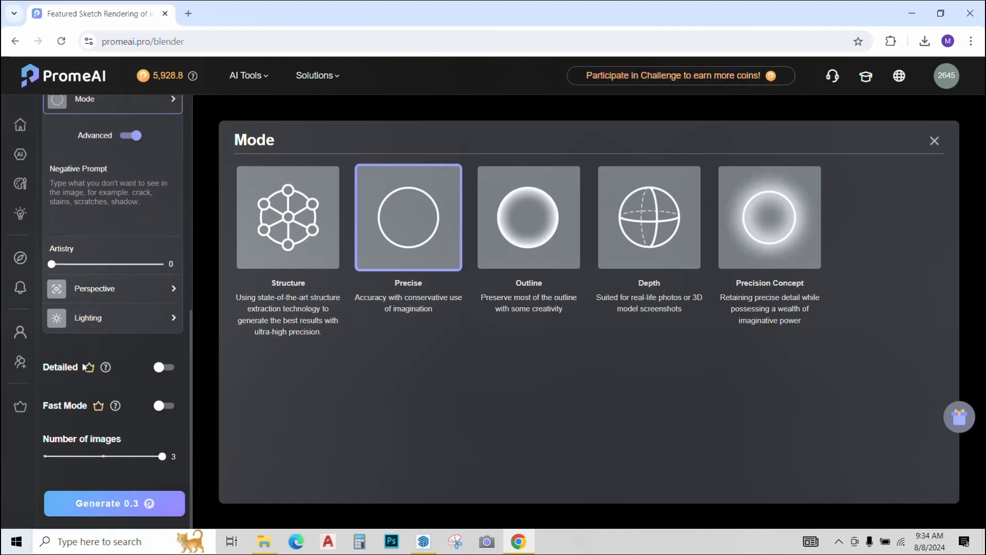
pyautogui.click(82, 508)
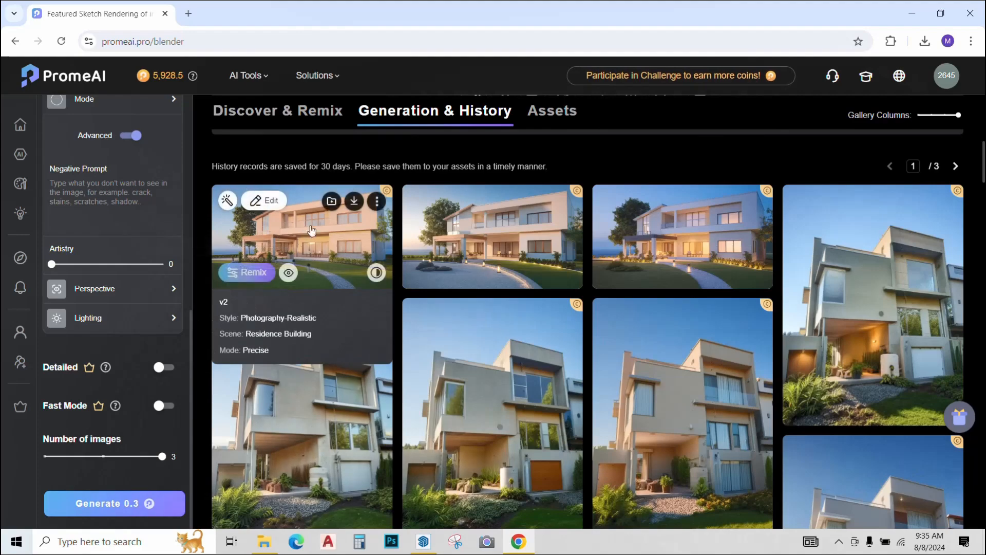
# Step: View the three generated house renders at large size, then close the image viewer
pyautogui.click(361, 236)
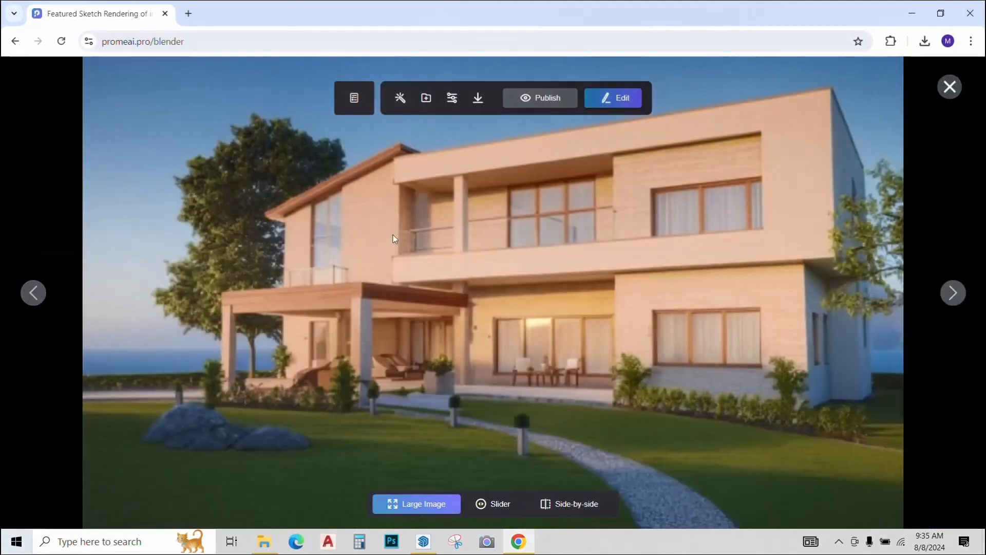
pyautogui.click(950, 292)
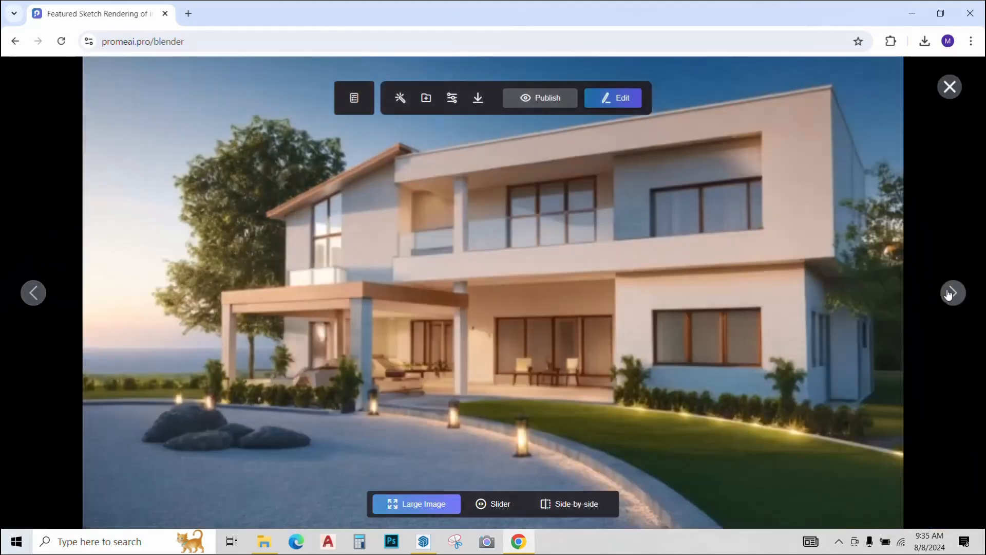
pyautogui.click(950, 292)
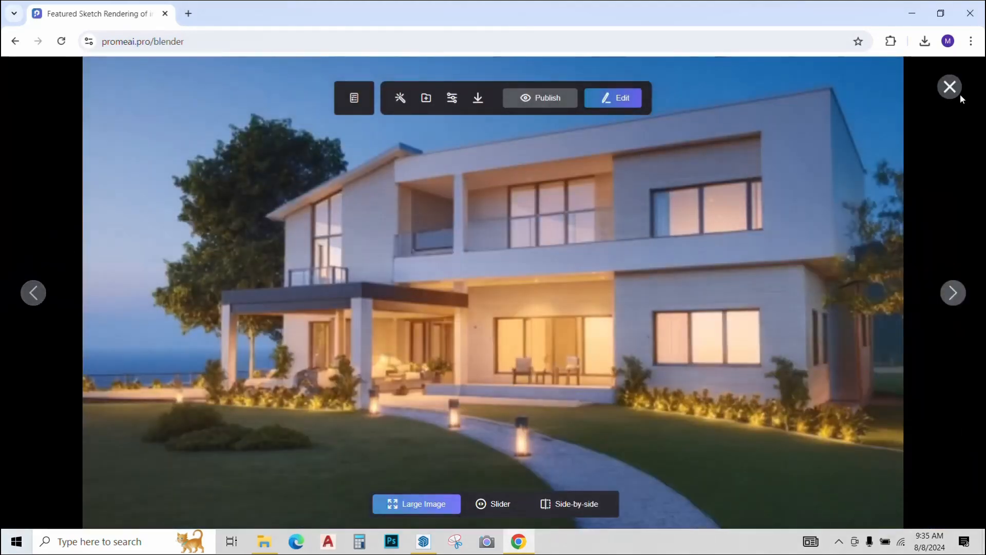
pyautogui.click(961, 98)
# Step: Go back to the AI tools collection and start a fresh Sketch Rendering page
pyautogui.scroll(5, 78, 244)
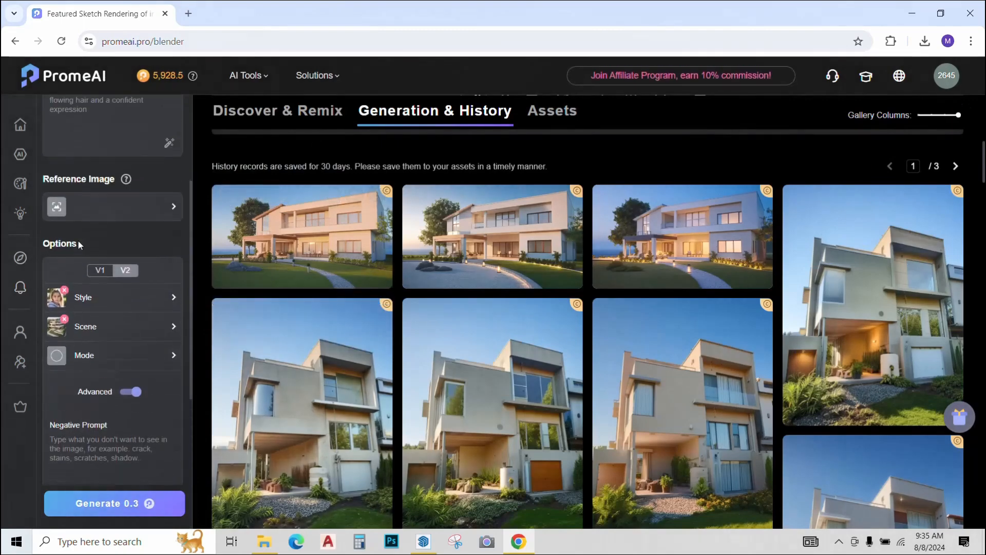
pyautogui.scroll(3, 78, 245)
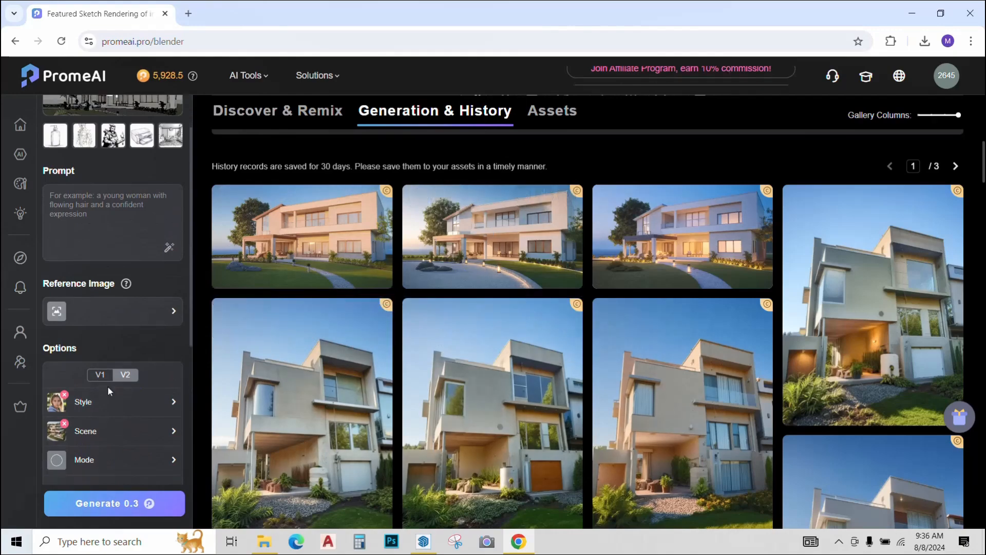
pyautogui.scroll(6, 322, 282)
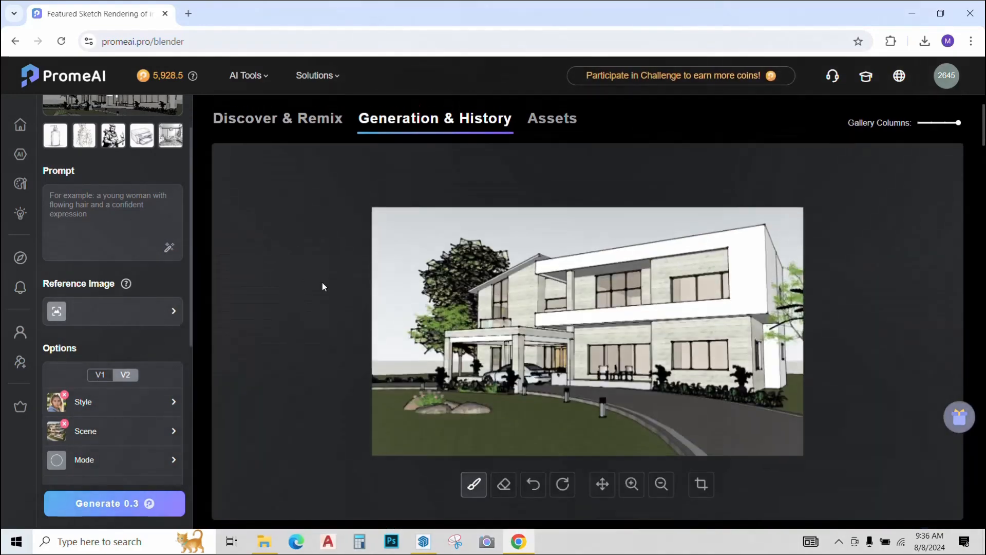
pyautogui.scroll(3, 322, 282)
pyautogui.click(244, 81)
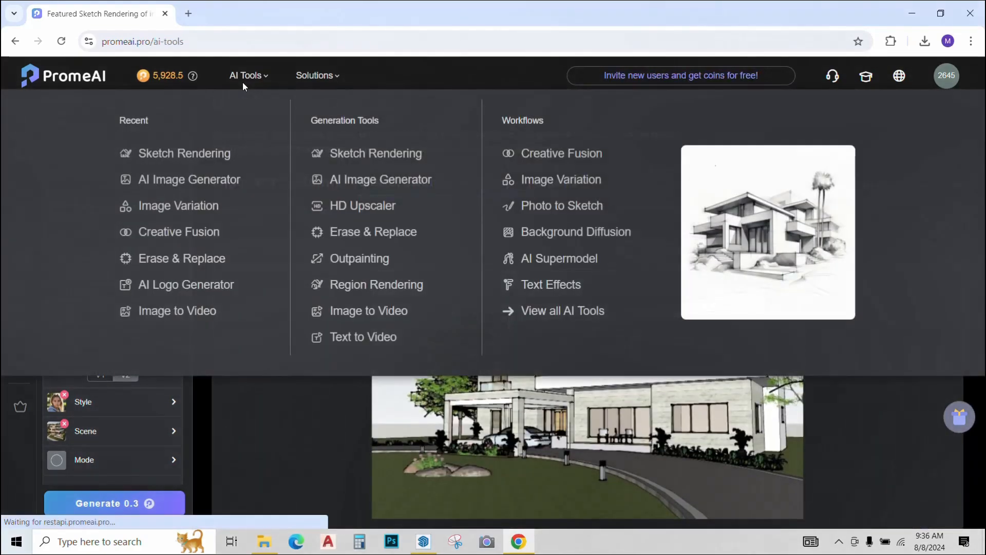
pyautogui.scroll(-1, 398, 470)
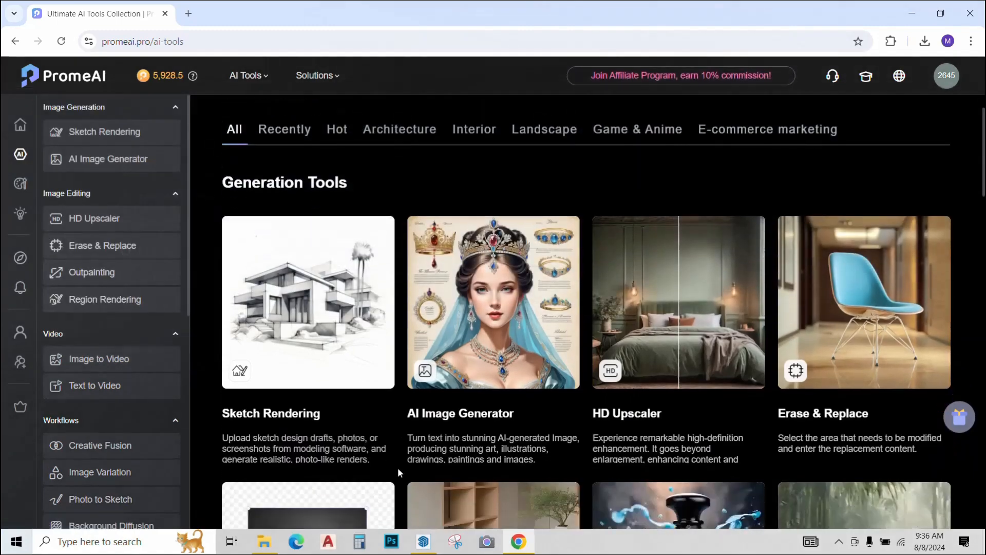
pyautogui.scroll(-1, 398, 467)
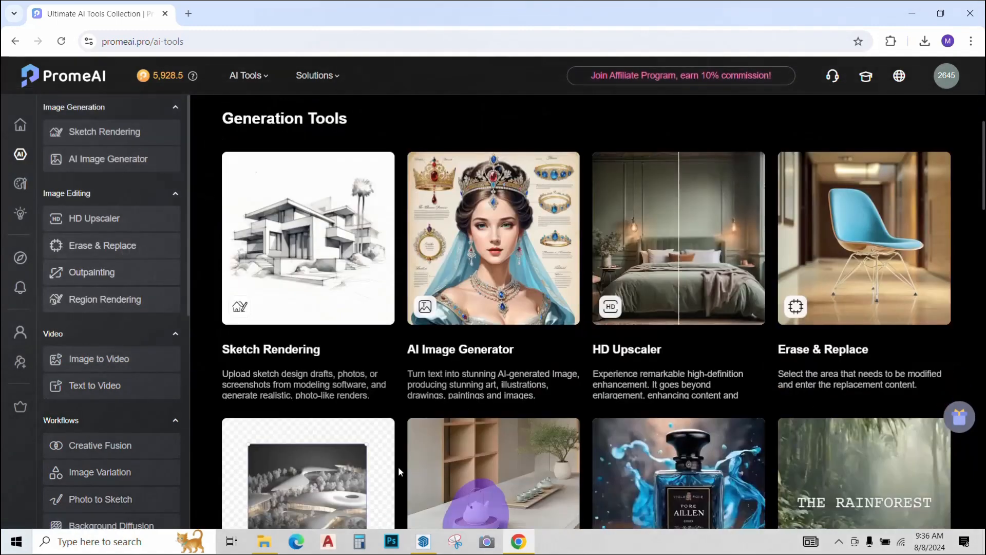
pyautogui.click(264, 349)
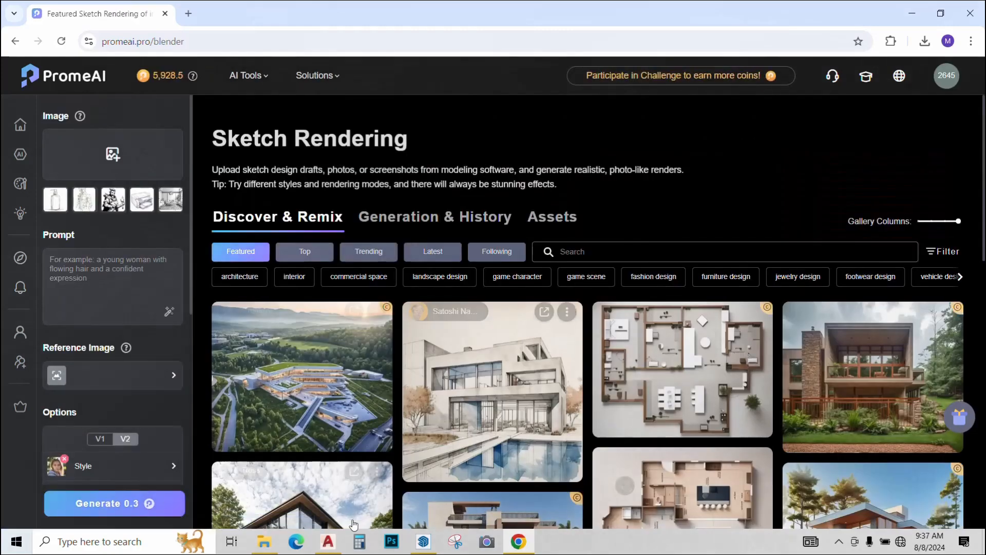
# Step: Switch to AutoCAD and examine the house floor plan in take 04.dwg
pyautogui.click(331, 541)
pyautogui.scroll(2, 386, 273)
pyautogui.scroll(-2, 386, 276)
pyautogui.moveTo(390, 276)
pyautogui.mouseDown()
pyautogui.moveTo(395, 287)
pyautogui.moveTo(344, 315)
pyautogui.moveTo(352, 284)
pyautogui.mouseUp()
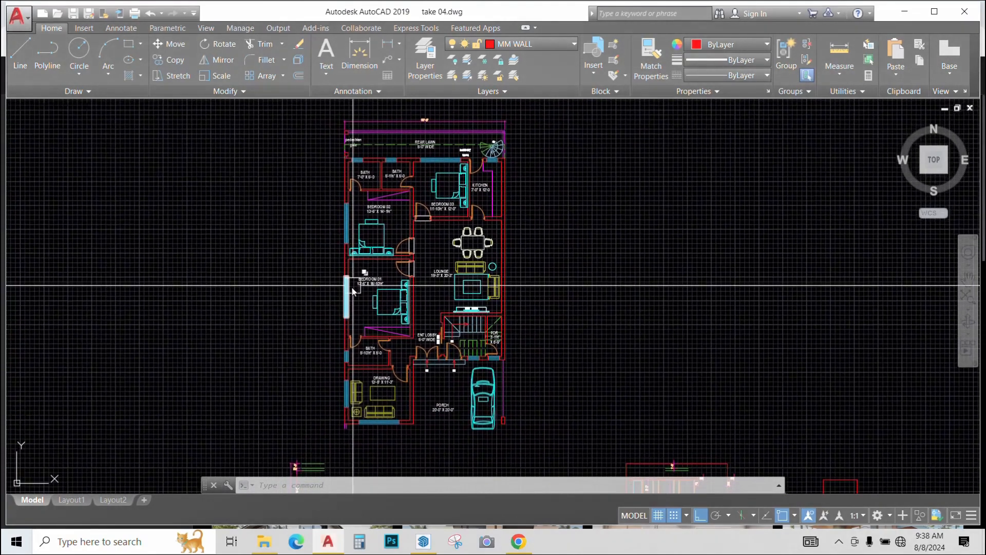
# Step: Return to PromeAI and upload the floor plan image fp1 from New folder (2) for Sketch Rendering
pyautogui.click(518, 540)
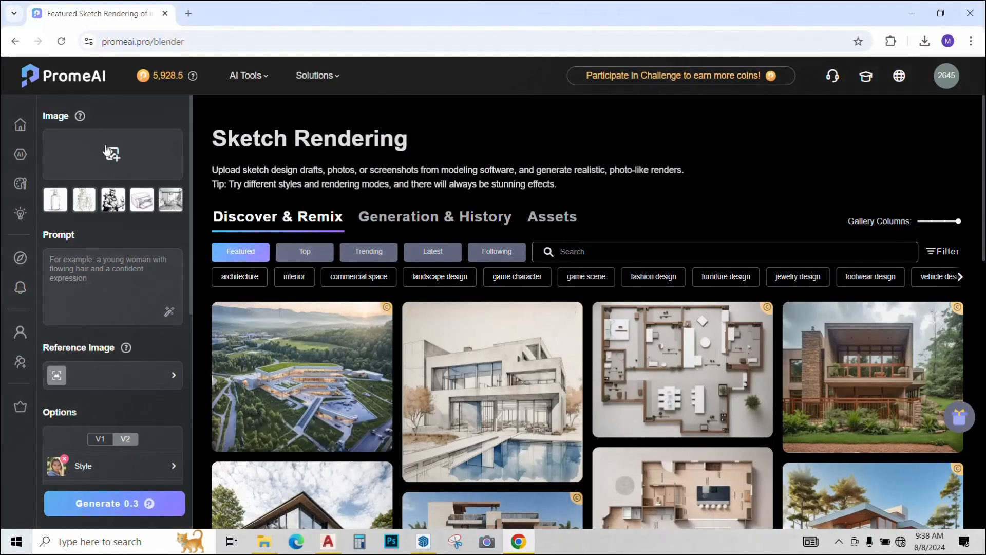
pyautogui.click(108, 152)
pyautogui.click(367, 232)
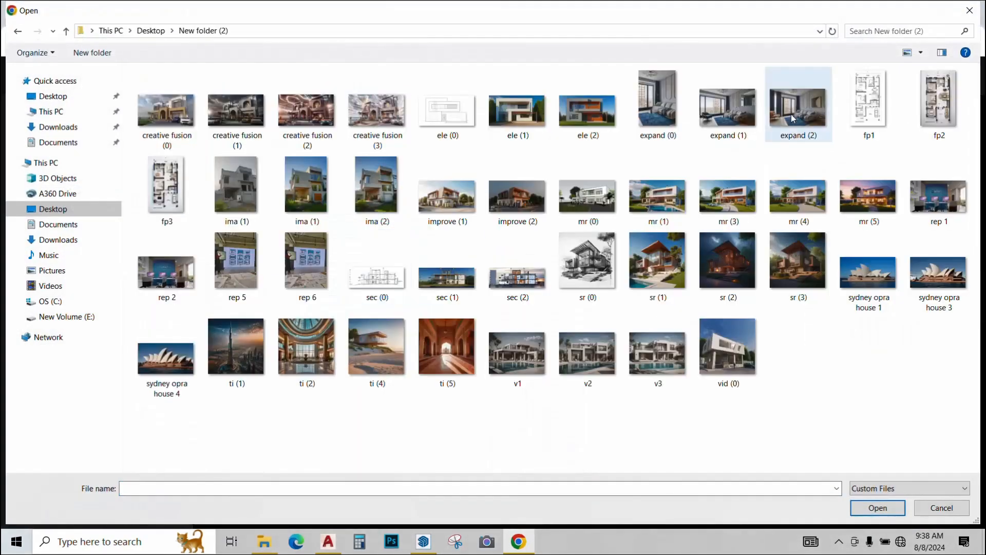
pyautogui.click(868, 103)
pyautogui.click(878, 508)
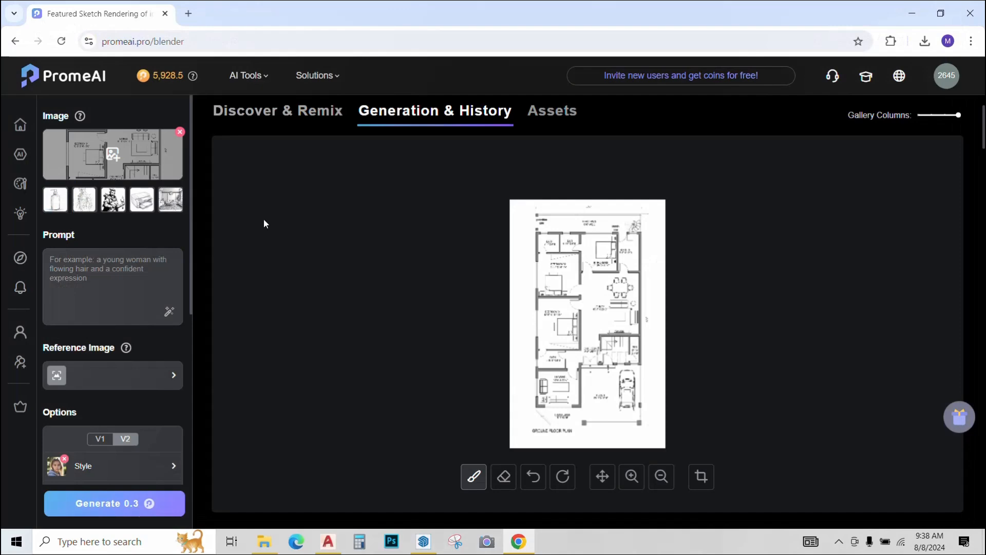
# Step: Upload fp3 from New folder (2) as the reference image for the floor plan rendering
pyautogui.scroll(-1, 91, 266)
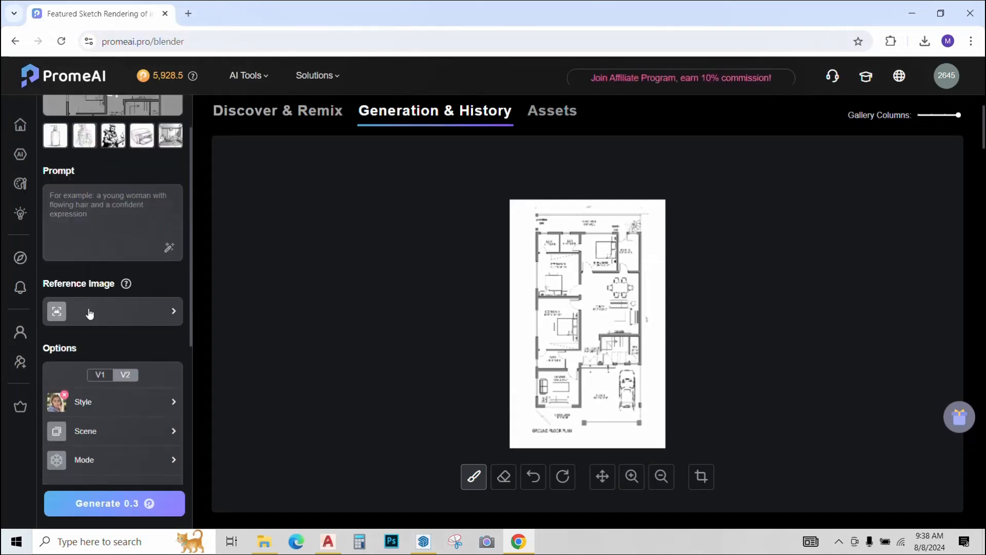
pyautogui.click(132, 315)
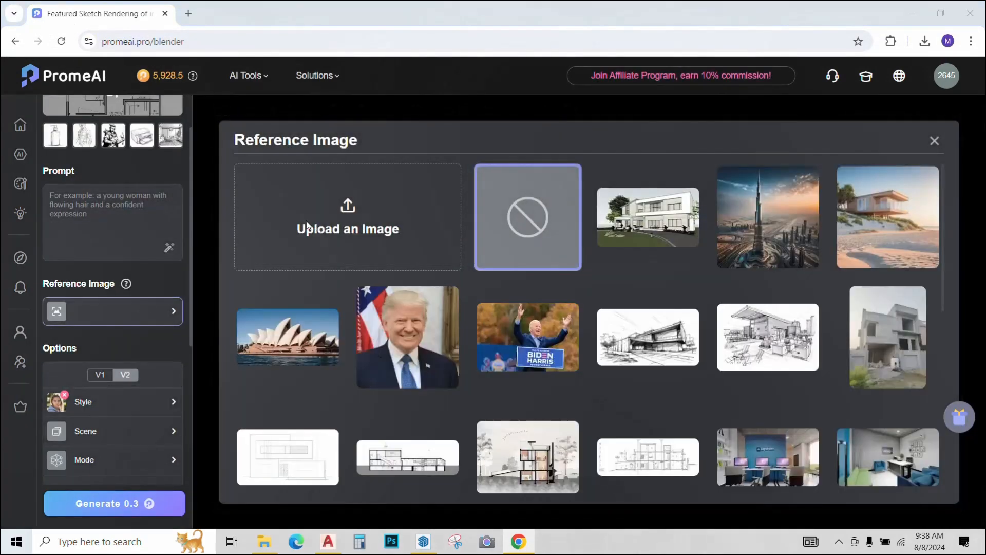
pyautogui.click(307, 226)
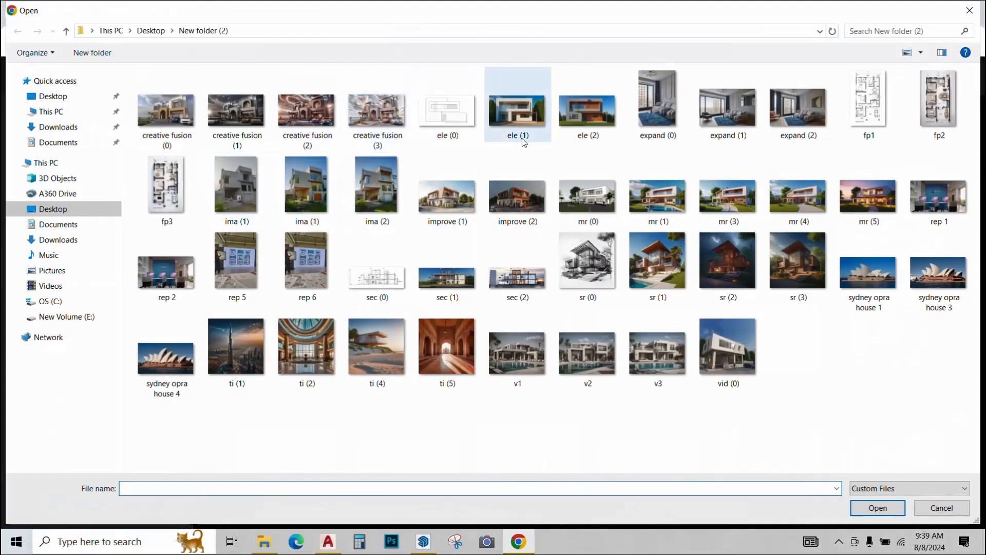
pyautogui.click(179, 199)
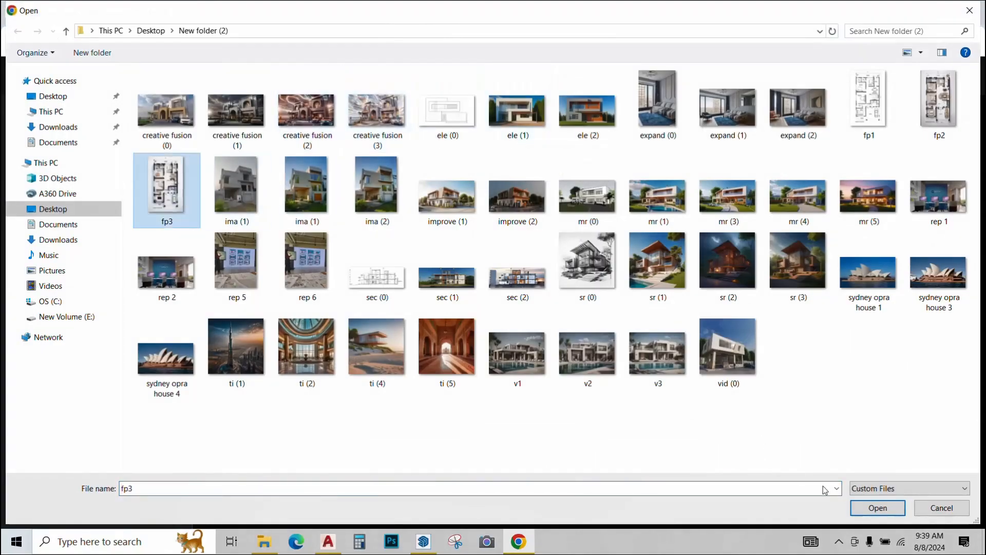
pyautogui.click(878, 507)
# Step: Generate the floor plan renders, keeping the other rendering options as they are
pyautogui.scroll(-2, 71, 350)
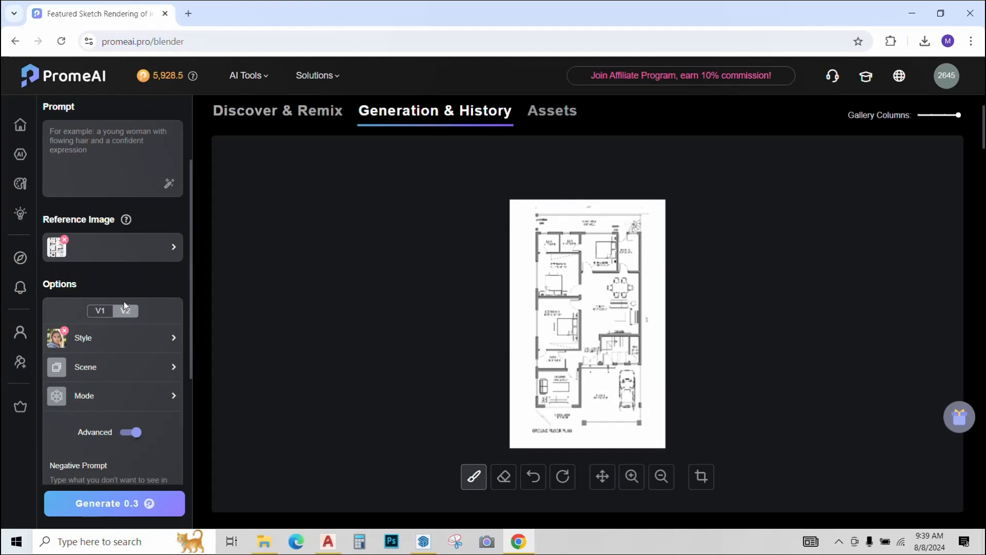
pyautogui.scroll(-5, 77, 396)
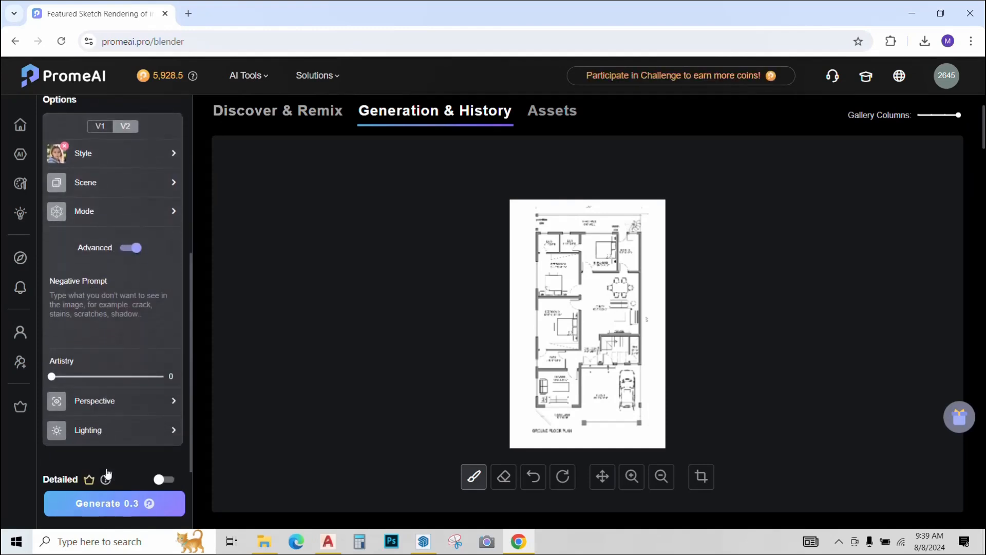
pyautogui.click(114, 503)
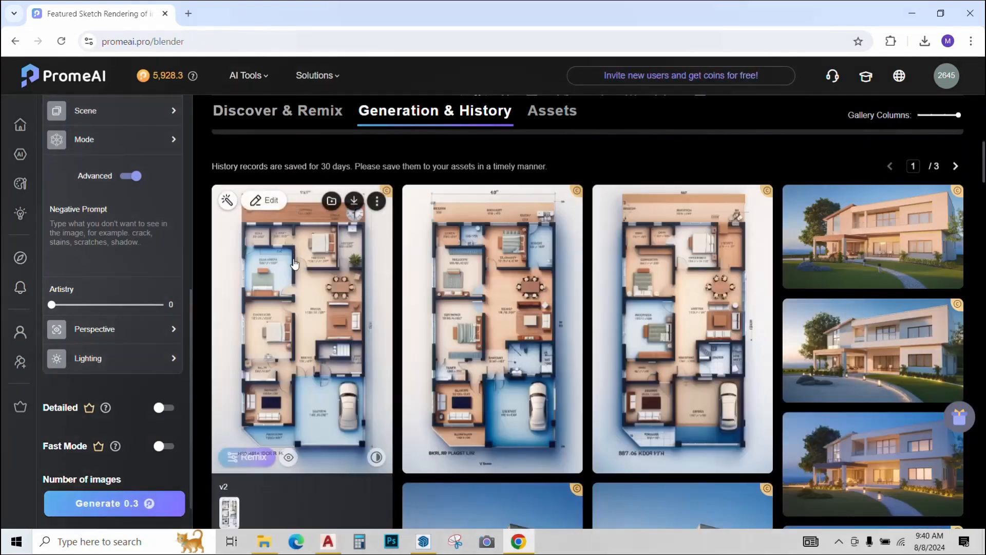
# Step: View the generated floor plan renders at large size, compare one with the original using the before/after slider, and close the viewer
pyautogui.click(310, 257)
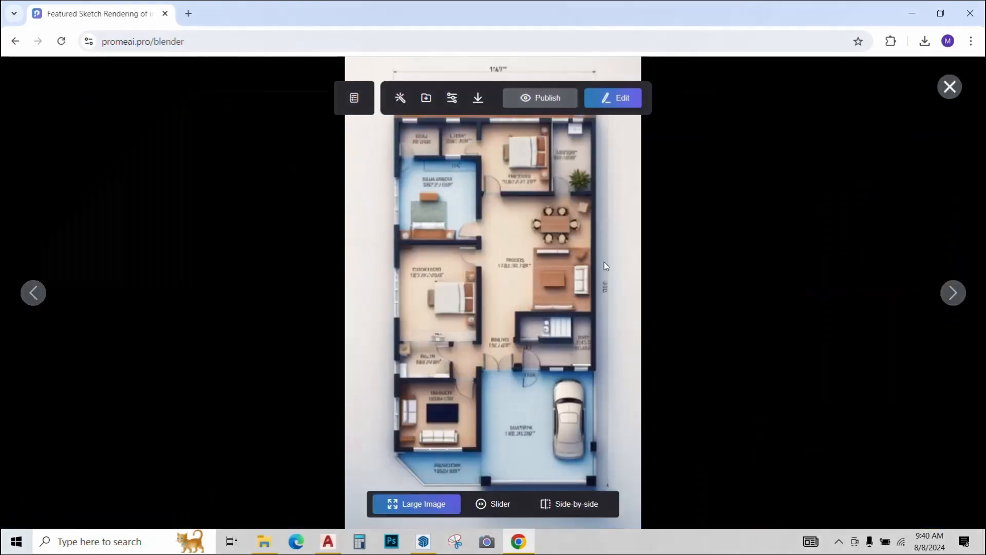
pyautogui.click(952, 293)
pyautogui.click(963, 296)
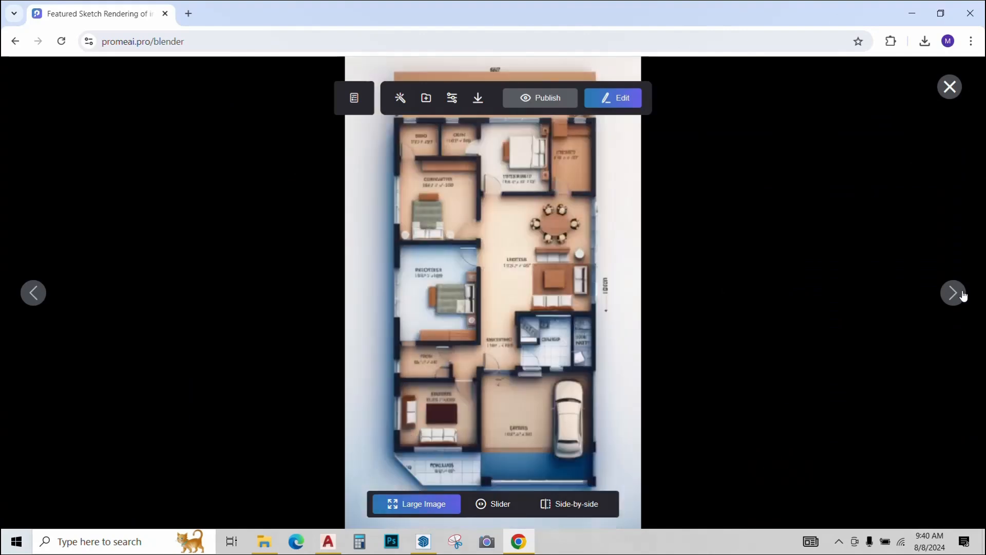
pyautogui.click(493, 504)
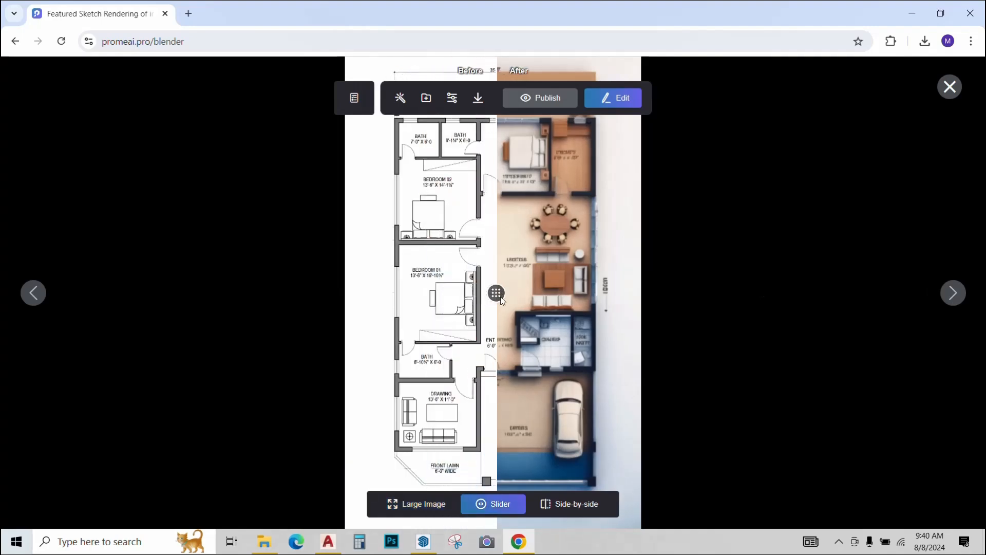
pyautogui.moveTo(489, 298); pyautogui.dragTo(374, 278)
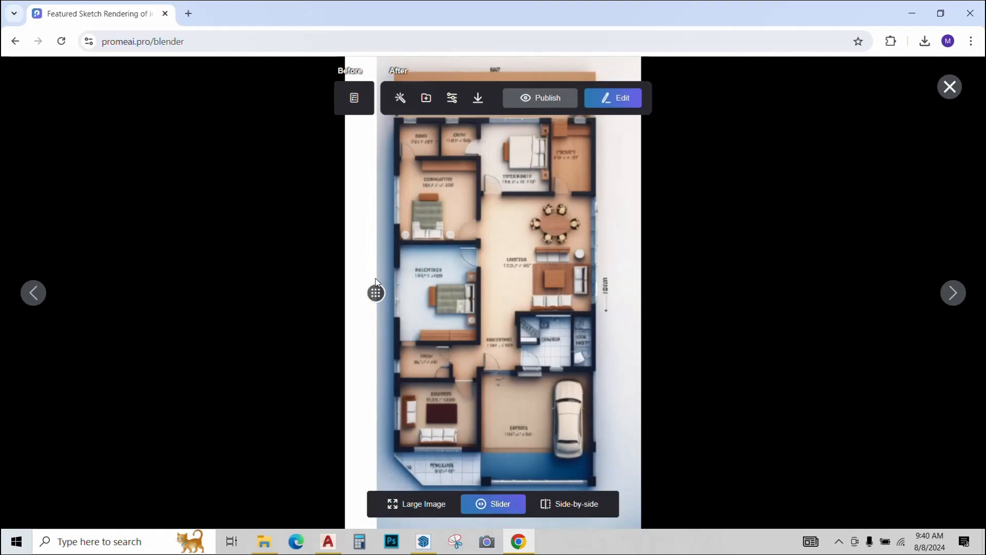
pyautogui.click(948, 86)
# Step: Replace the source image with the section drawing sec (0) and generate renders of it
pyautogui.scroll(8, 220, 170)
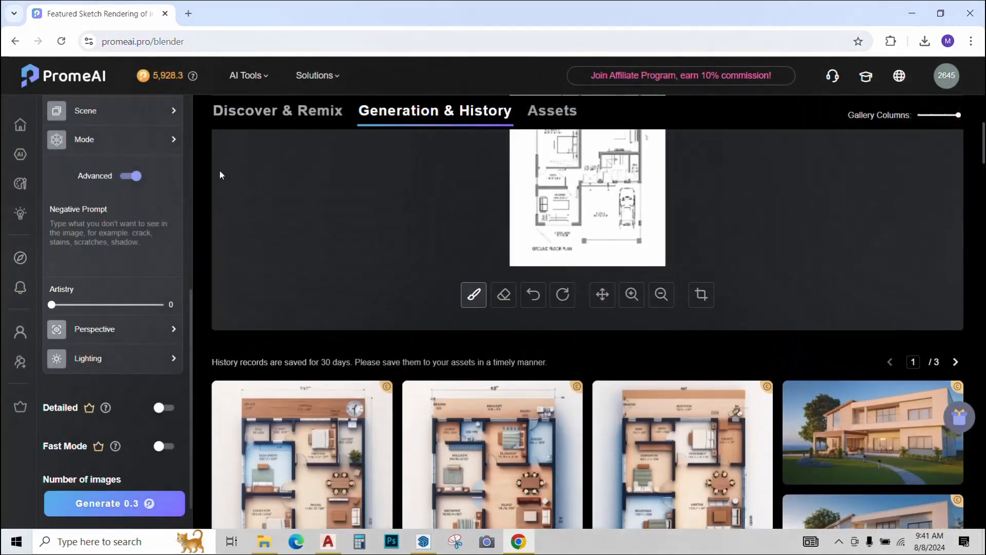
pyautogui.scroll(6, 133, 150)
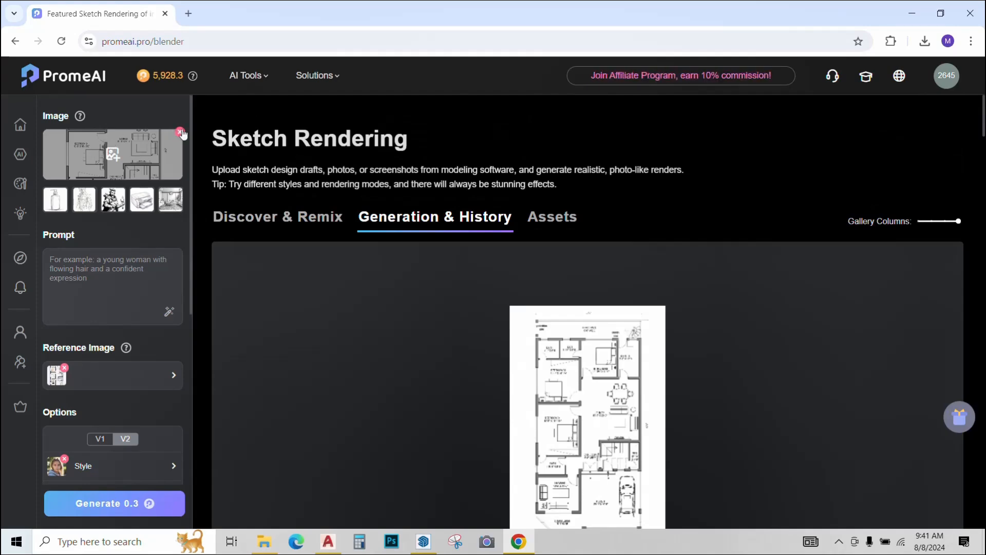
pyautogui.click(180, 132)
pyautogui.click(154, 149)
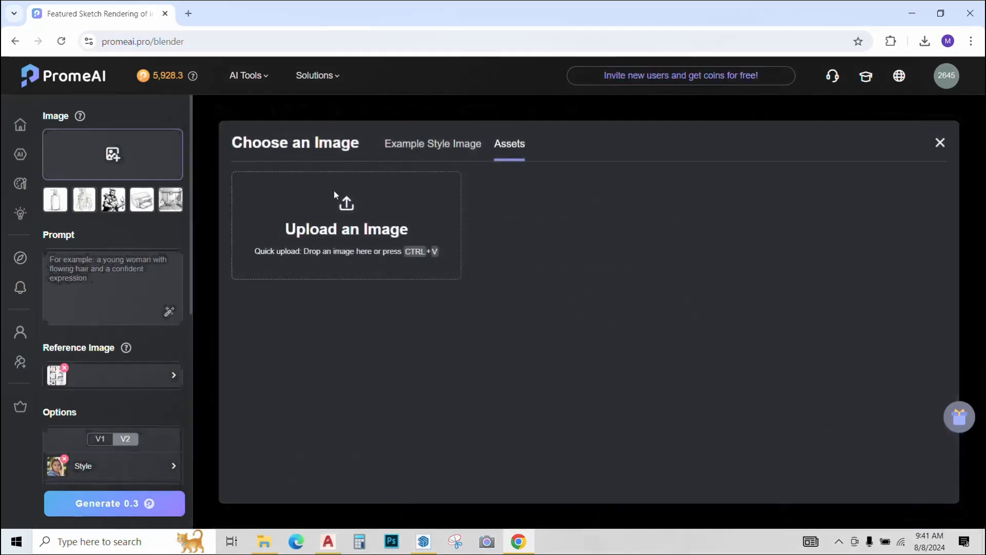
pyautogui.click(334, 190)
pyautogui.doubleClick(369, 269)
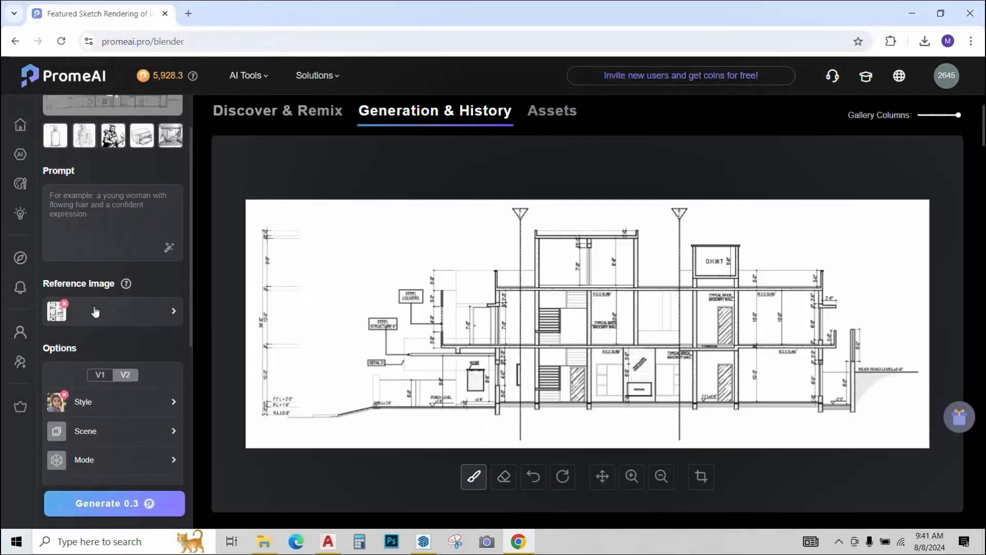
pyautogui.scroll(-1, 79, 354)
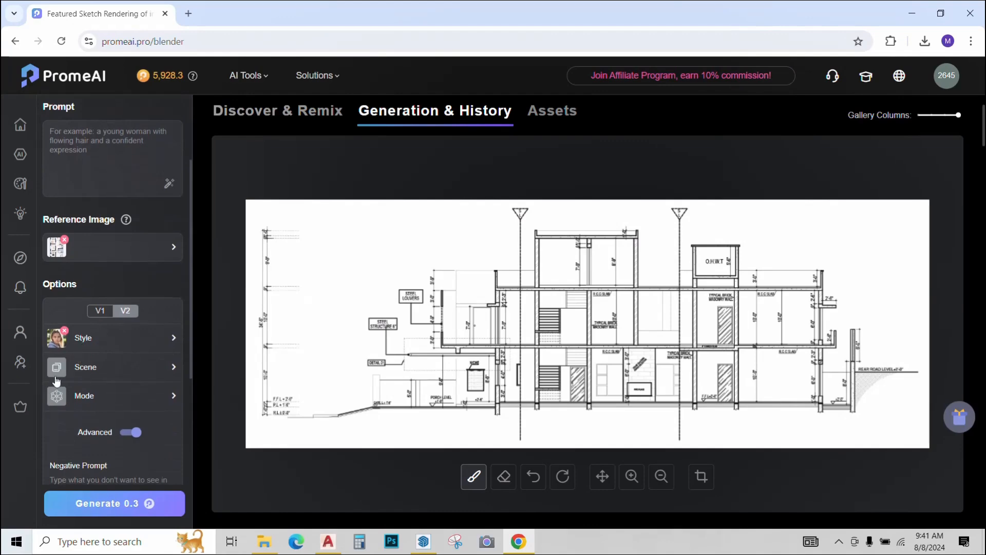
pyautogui.scroll(-5, 59, 369)
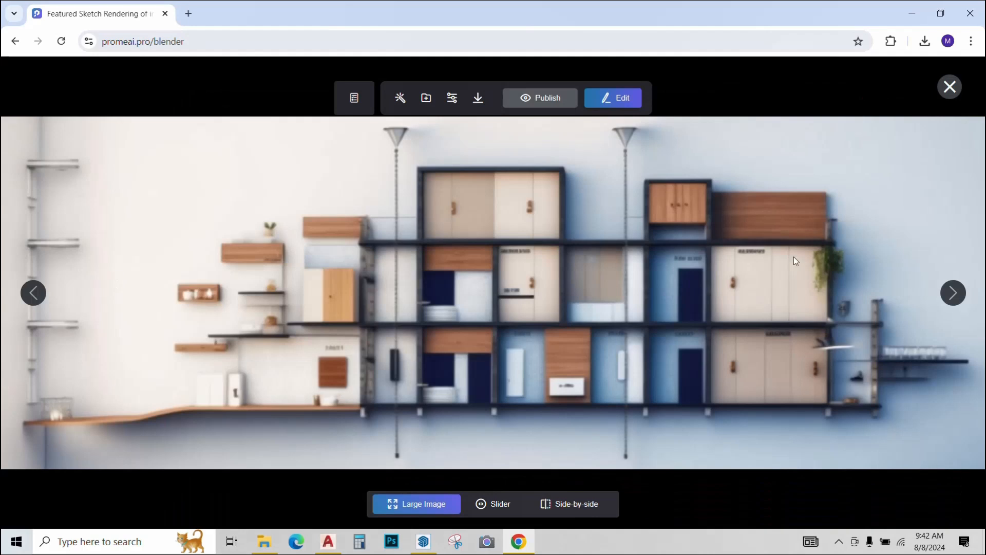
# Step: View the section renders, compare them side by side with the original drawing, and close the viewer
pyautogui.click(954, 293)
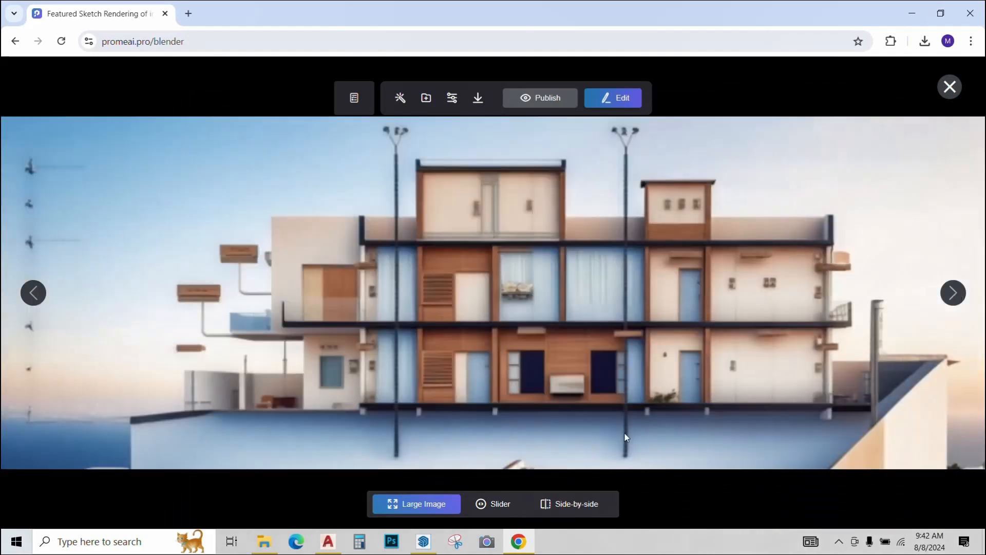
pyautogui.click(571, 503)
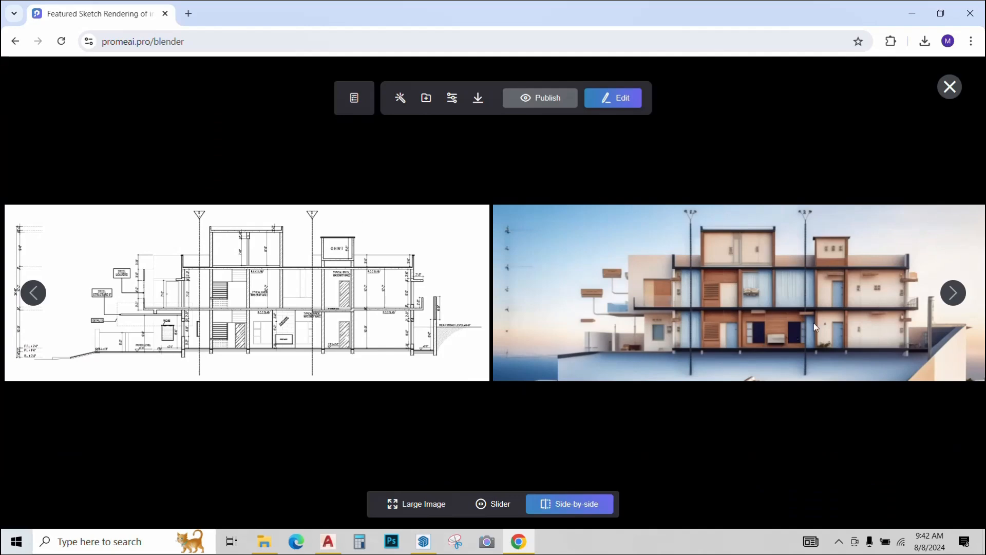
pyautogui.click(954, 302)
pyautogui.click(950, 85)
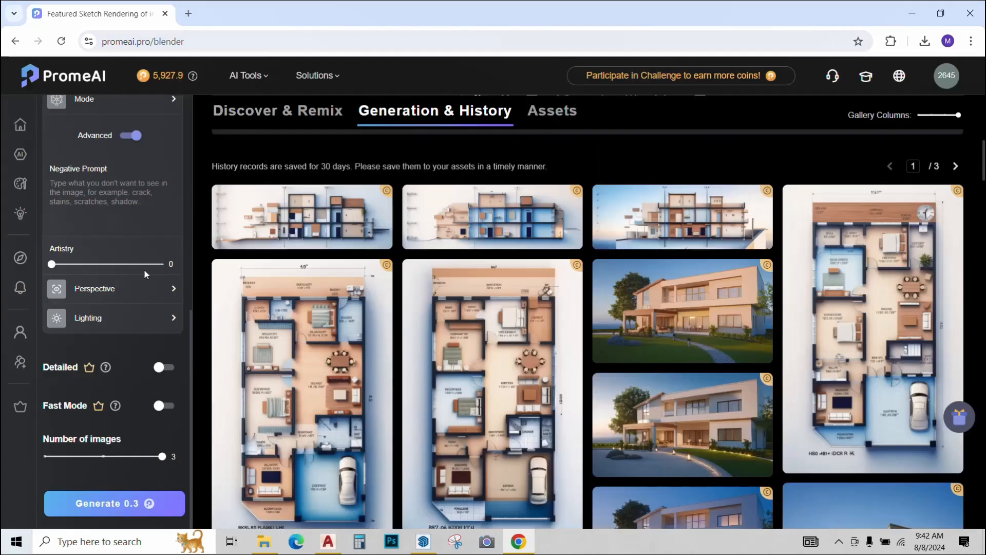
# Step: Remove the floor plan reference image from the Sketch Rendering settings
pyautogui.scroll(5, 127, 262)
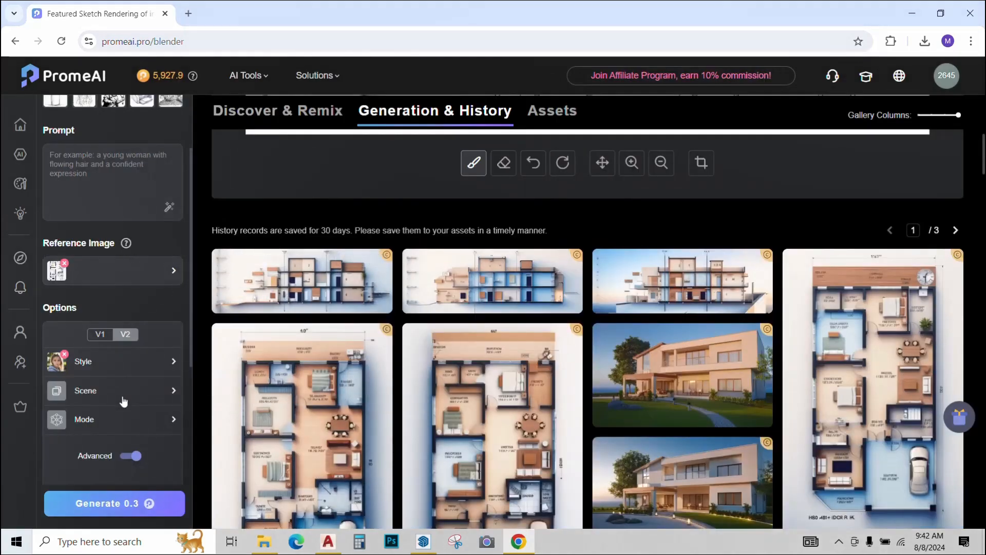
pyautogui.moveTo(269, 390)
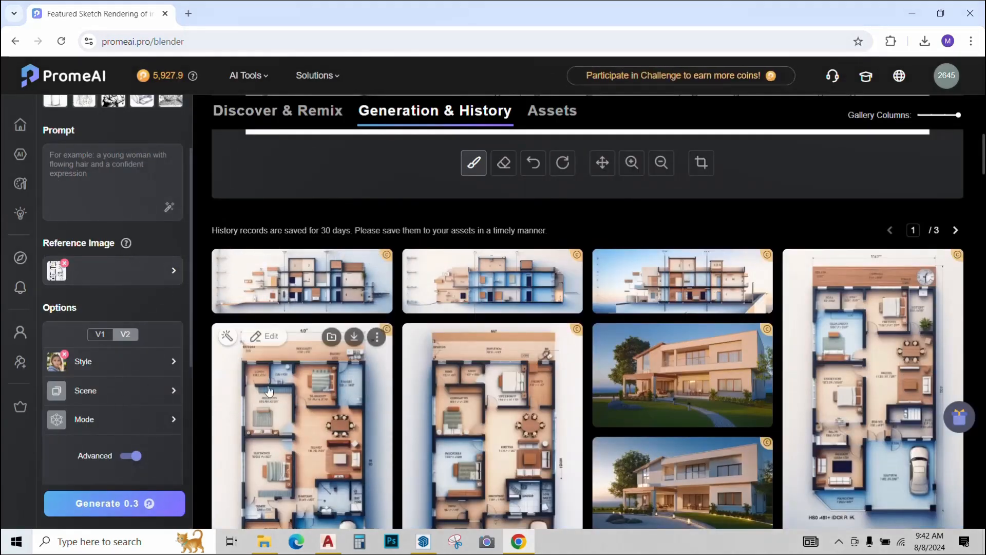
pyautogui.moveTo(299, 283)
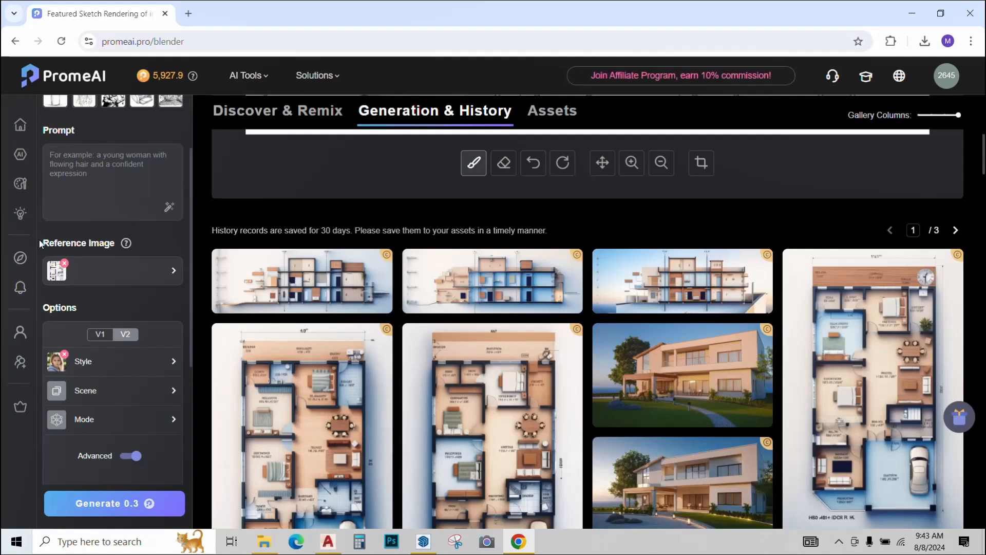
pyautogui.click(63, 263)
# Step: Replace the section drawing with the elevation drawing ele (0) from New folder (2) as the source image
pyautogui.scroll(2, 154, 170)
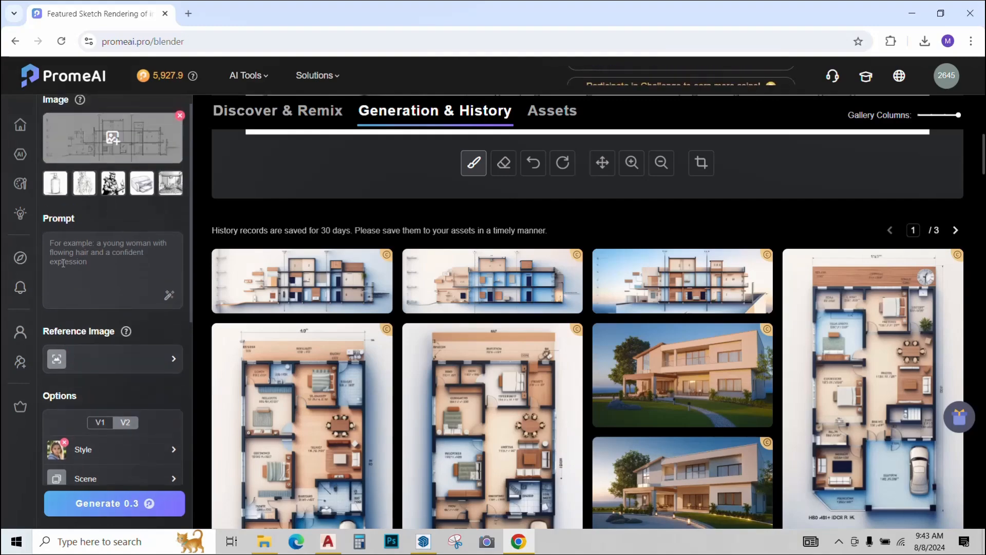
pyautogui.click(179, 133)
pyautogui.click(176, 136)
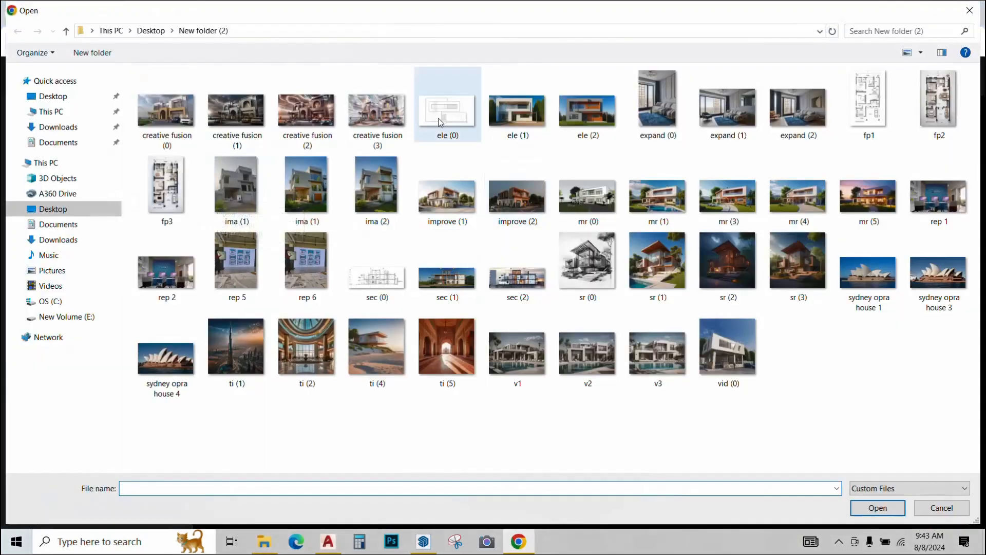
pyautogui.click(447, 108)
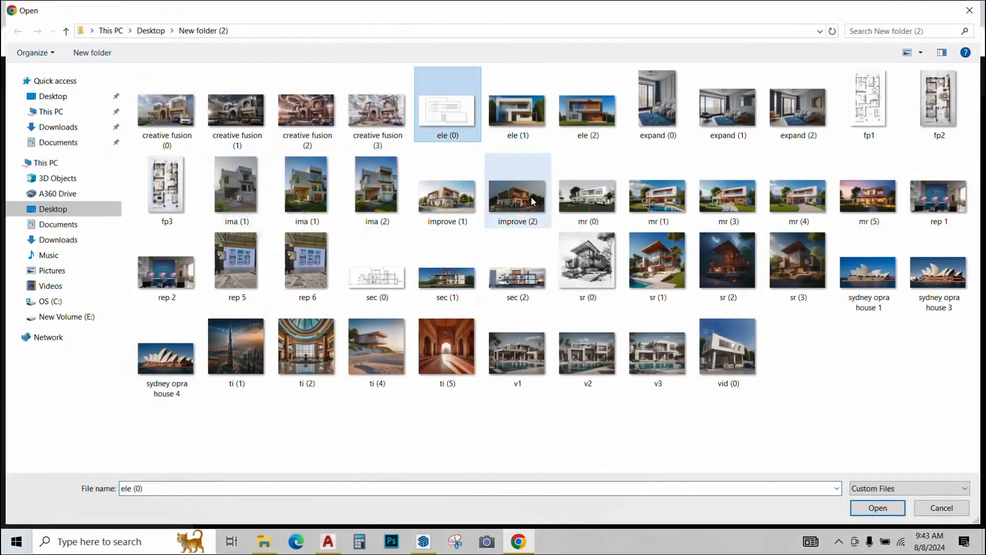
pyautogui.click(861, 511)
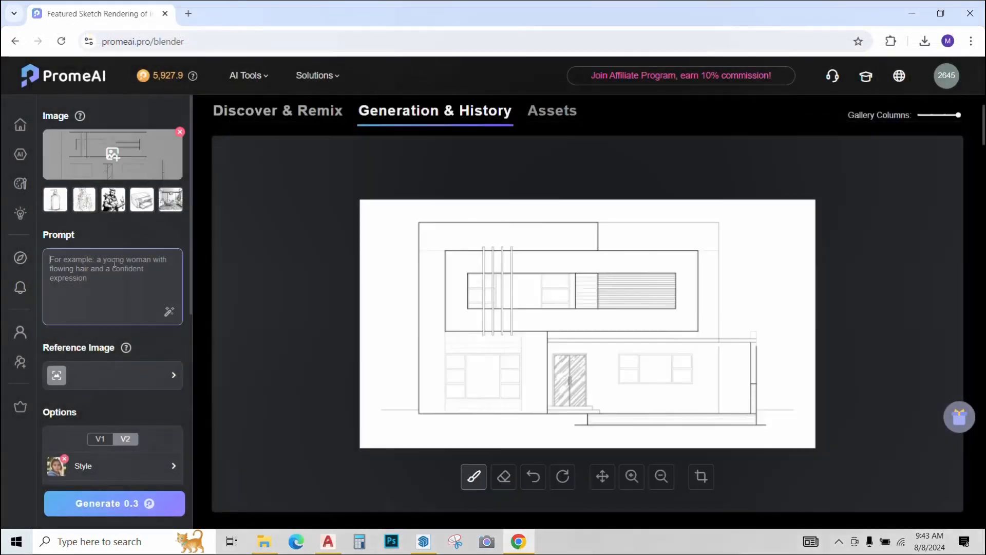
# Step: Enter the prompt "modern house elevation with wooden tiles" and choose the Architecture scene Residence Building
pyautogui.write('m')
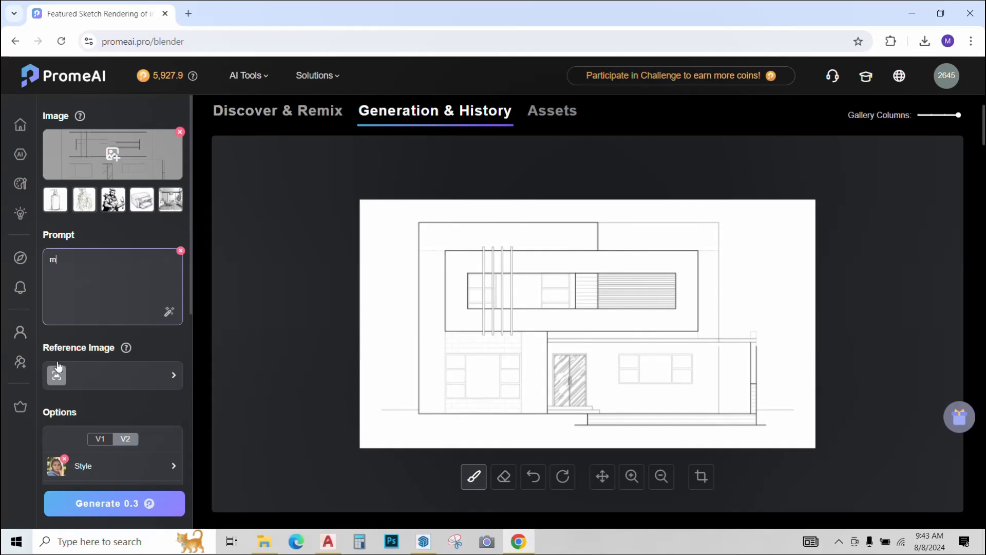
pyautogui.write('odern house elevation with wooden tiles')
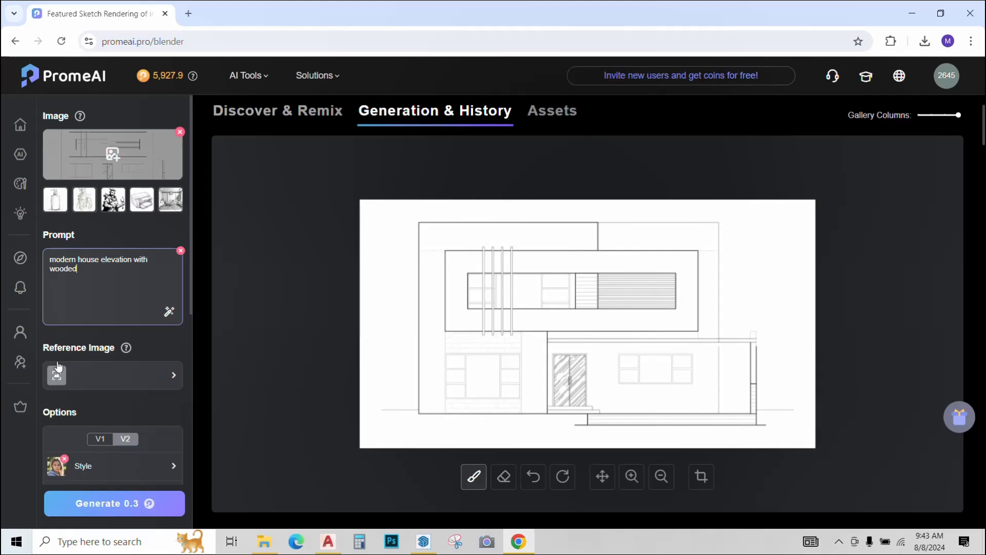
pyautogui.scroll(-3, 67, 267)
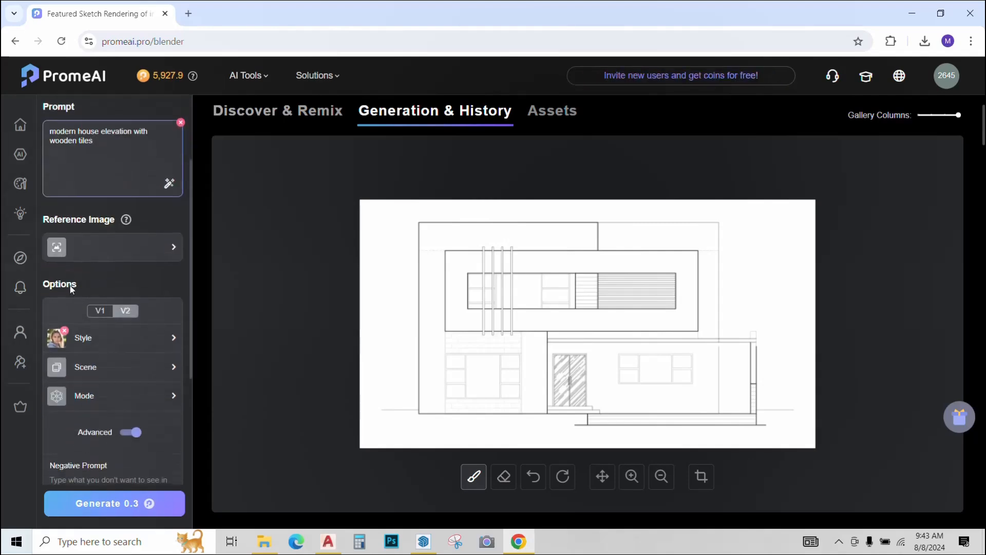
pyautogui.click(96, 370)
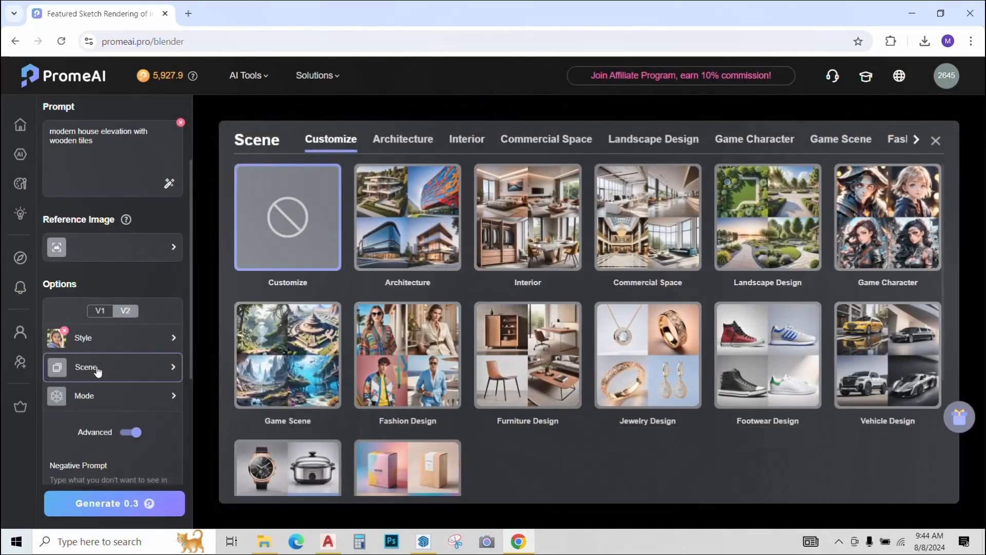
pyautogui.click(374, 242)
pyautogui.click(576, 265)
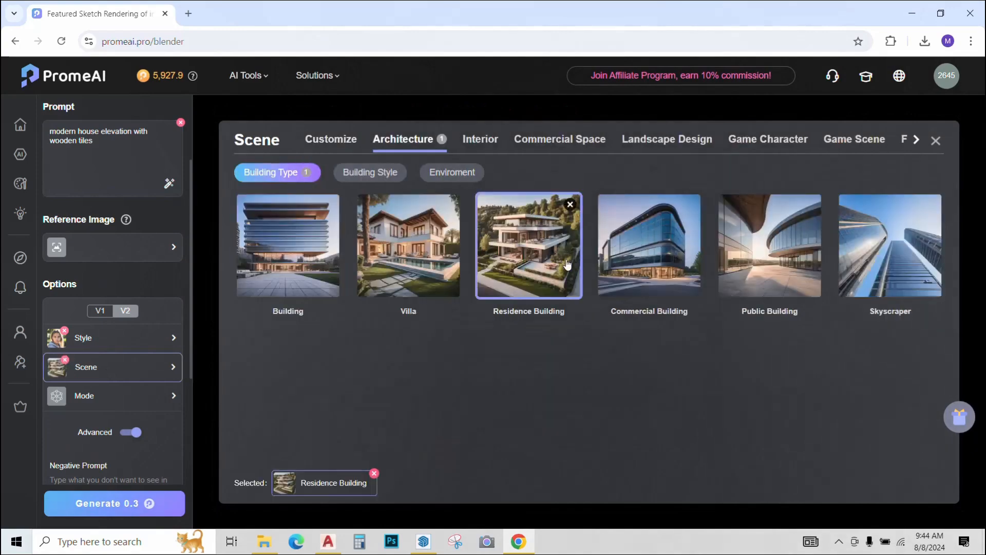
# Step: Set the rendering mode to Precise and generate the house elevation renders
pyautogui.click(110, 399)
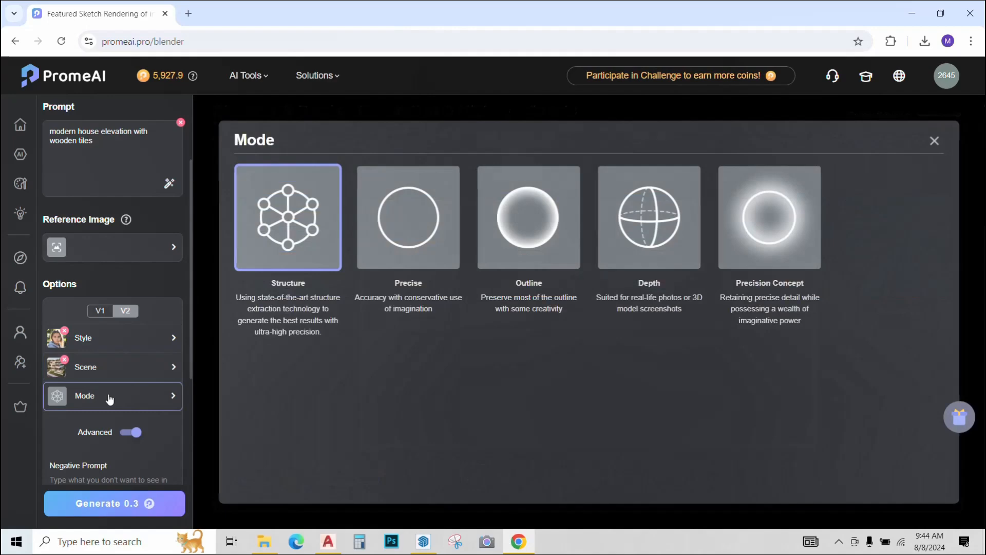
pyautogui.click(390, 226)
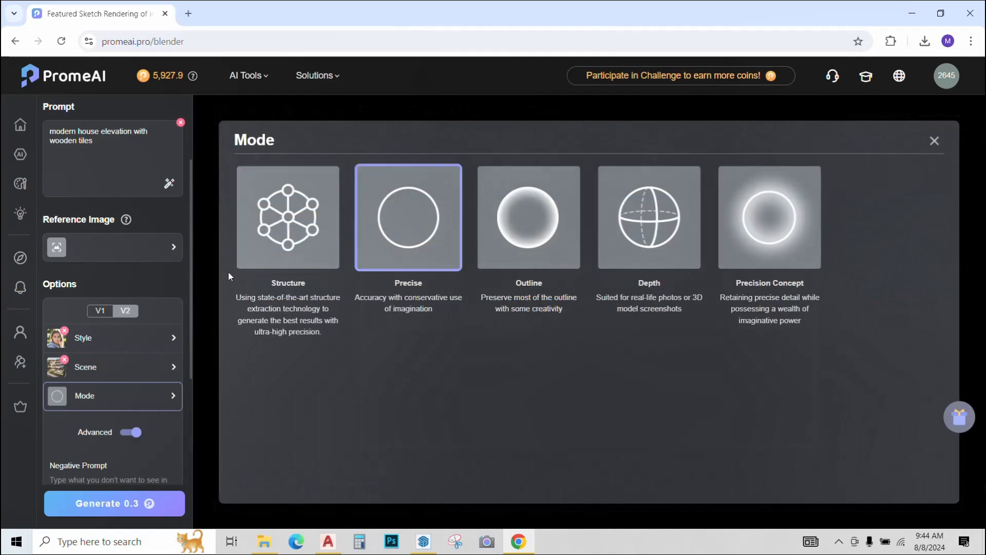
pyautogui.click(72, 502)
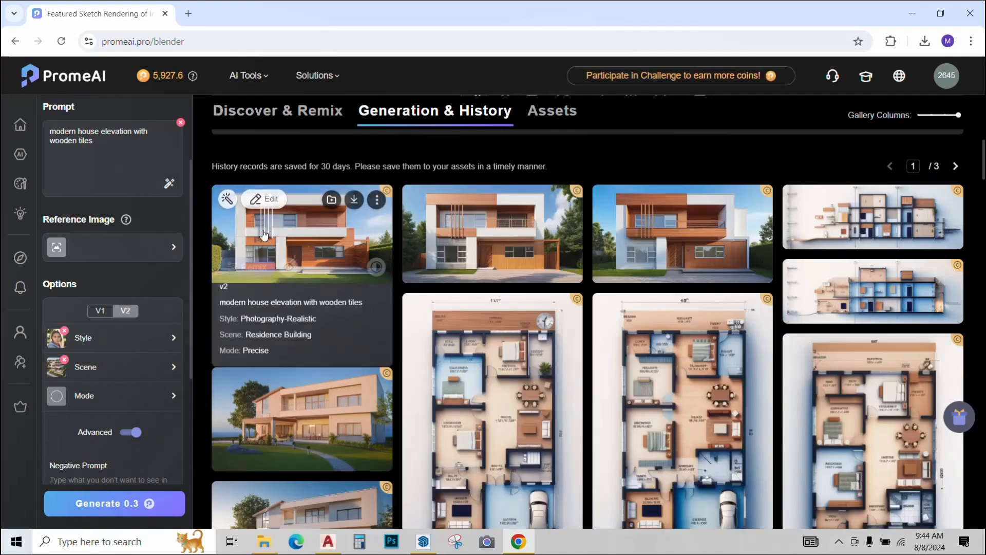
# Step: Compare the three generated modern house elevation renders at full size and close the viewer
pyautogui.click(272, 232)
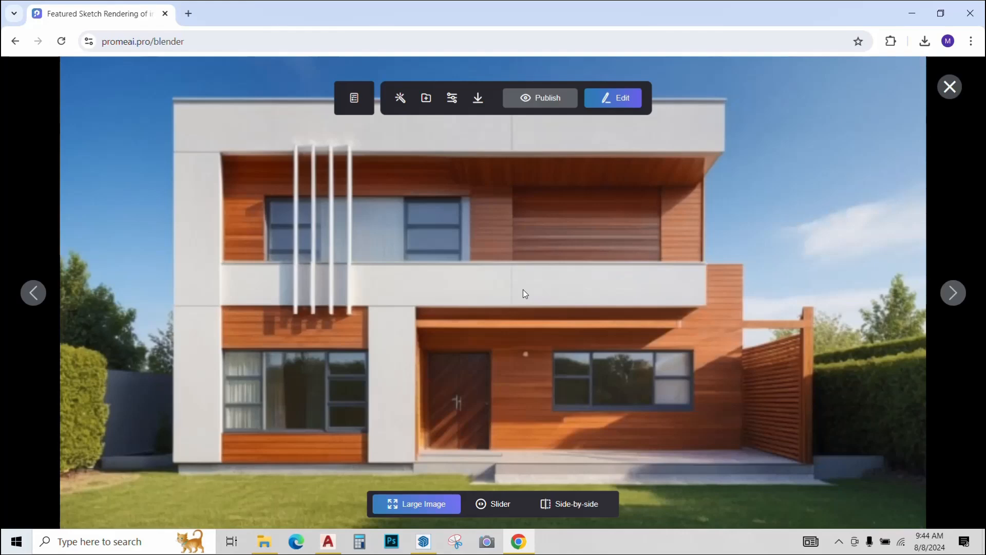
pyautogui.click(953, 293)
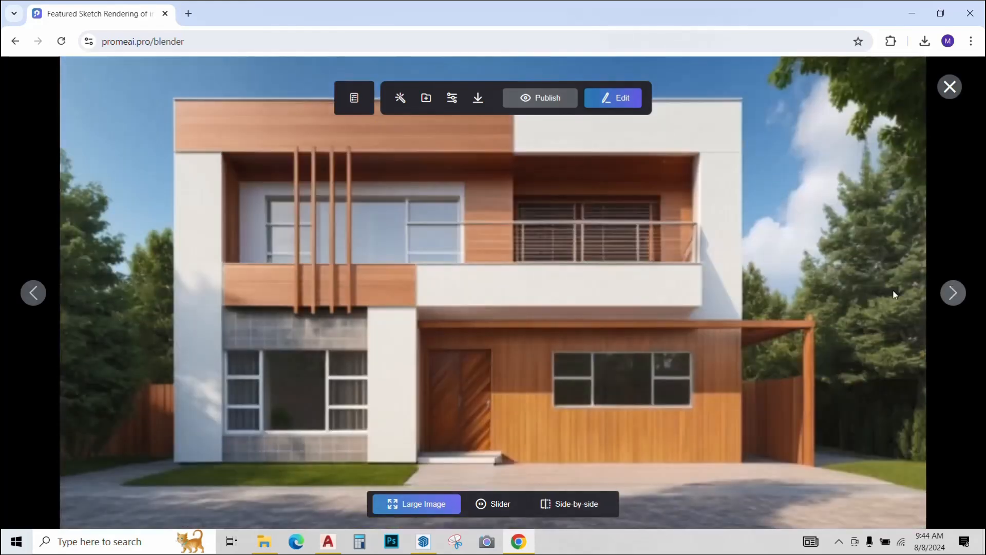
pyautogui.click(949, 302)
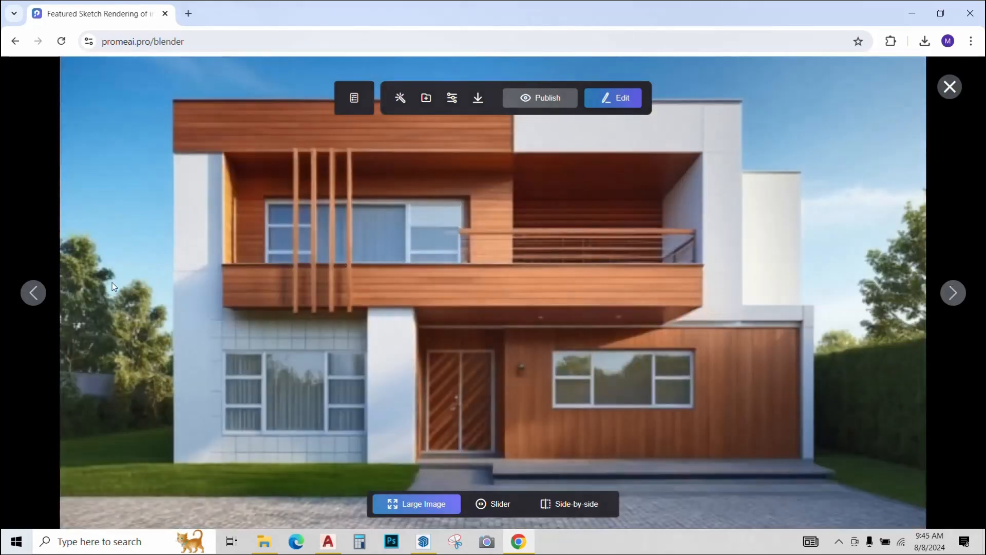
pyautogui.click(36, 294)
pyautogui.click(32, 288)
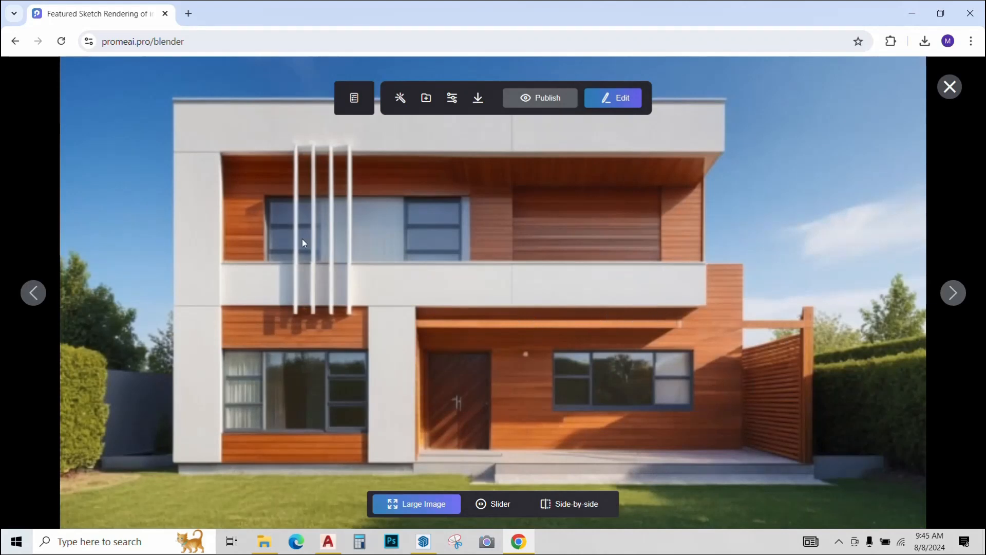
pyautogui.click(953, 298)
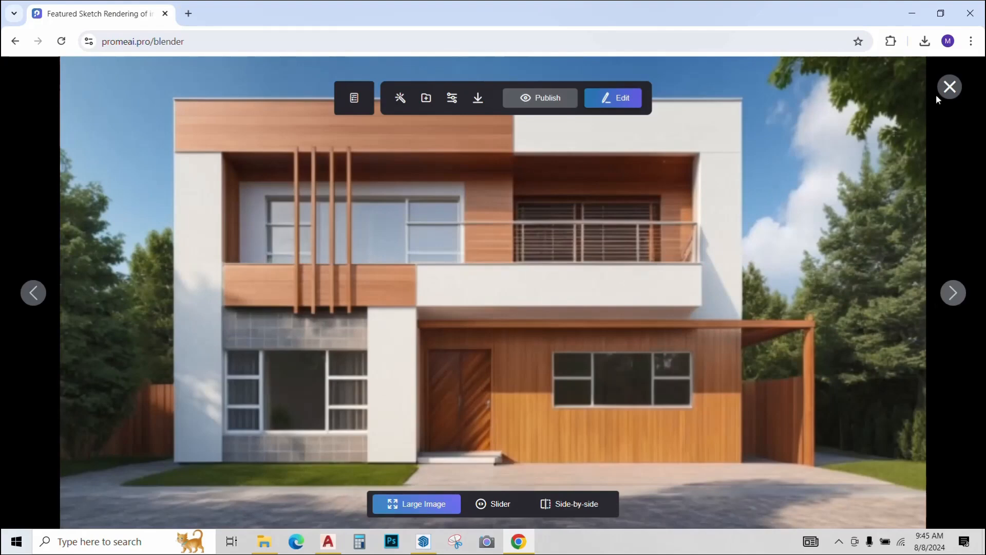
pyautogui.click(948, 100)
# Step: Open the Image to Video tool from the AI tools collection
pyautogui.scroll(-2, 77, 211)
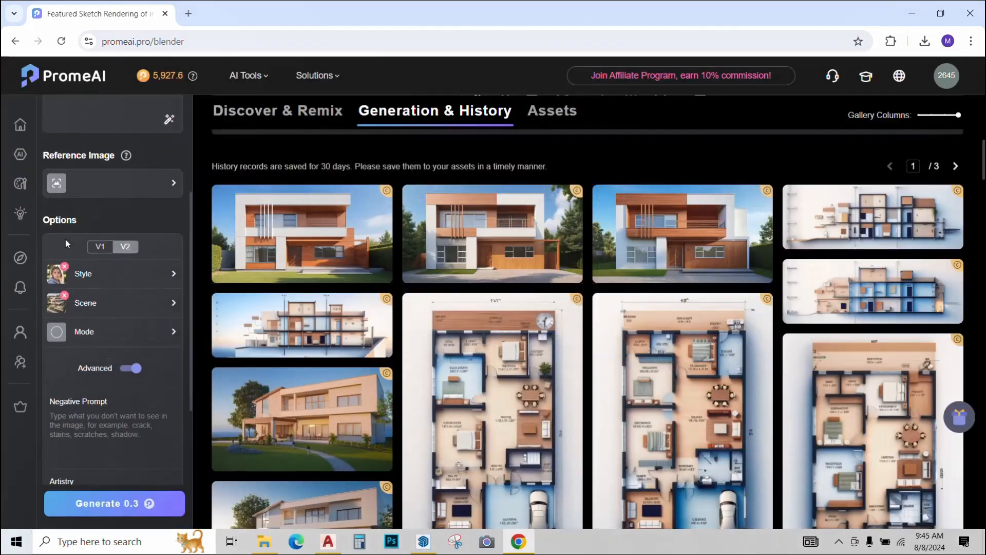
pyautogui.scroll(4, 132, 237)
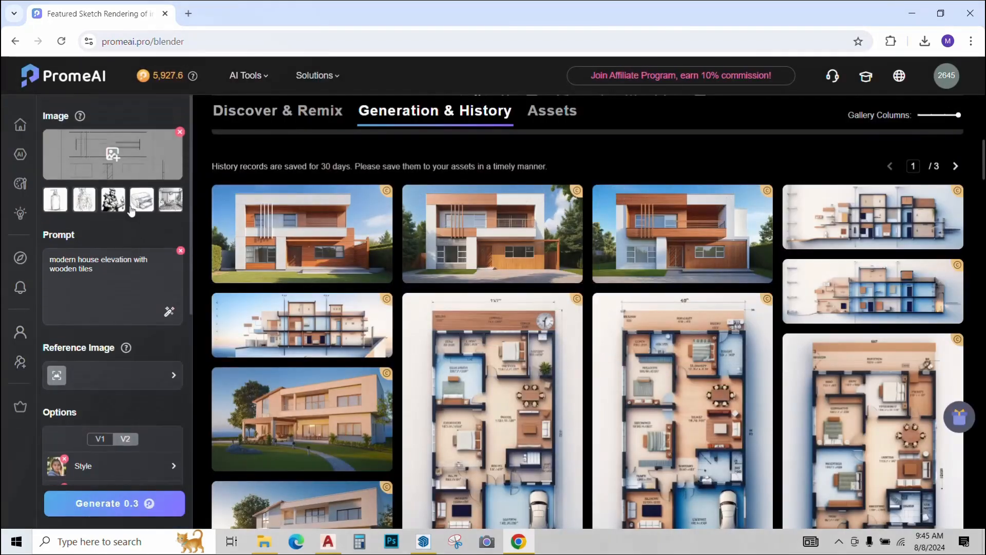
pyautogui.scroll(-2, 108, 355)
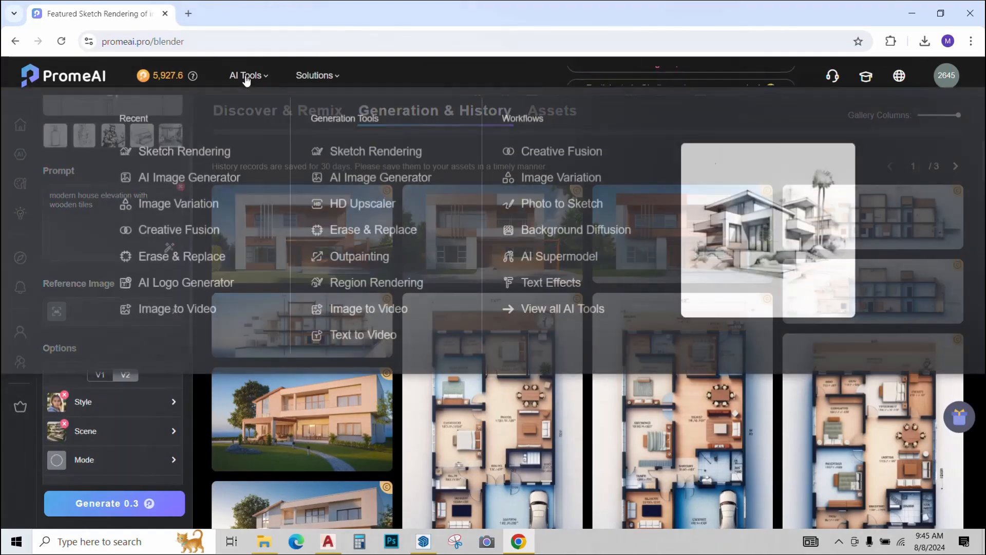
pyautogui.click(247, 80)
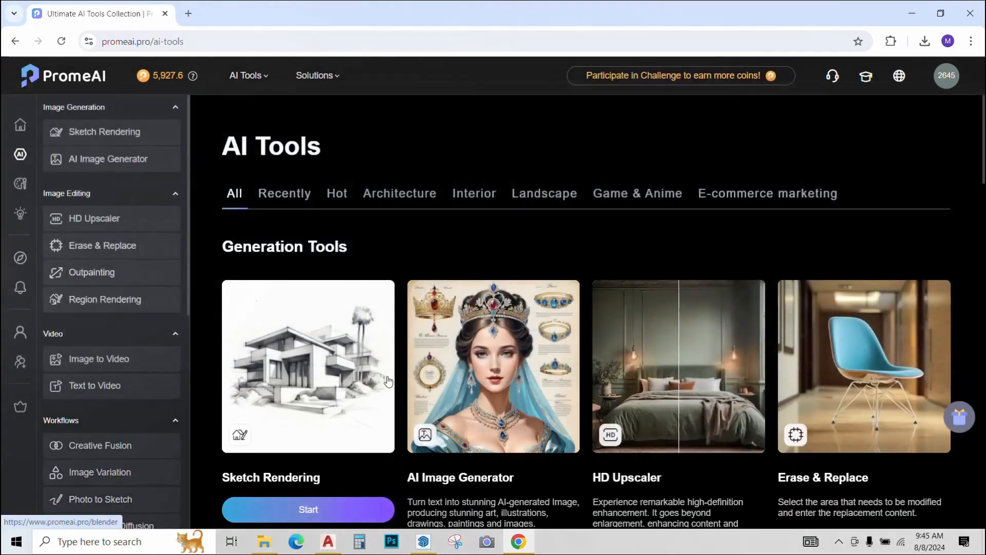
pyautogui.scroll(-6, 399, 331)
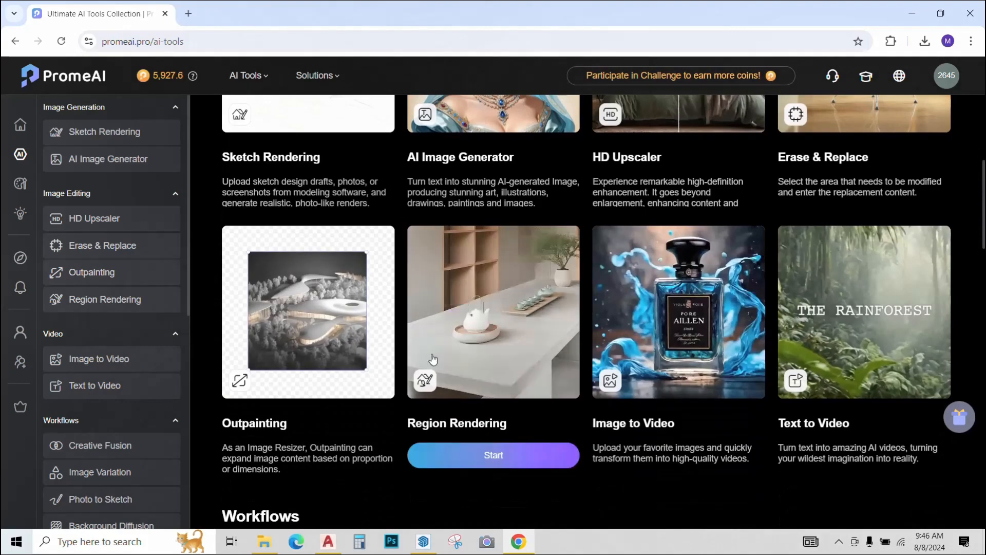
pyautogui.click(650, 421)
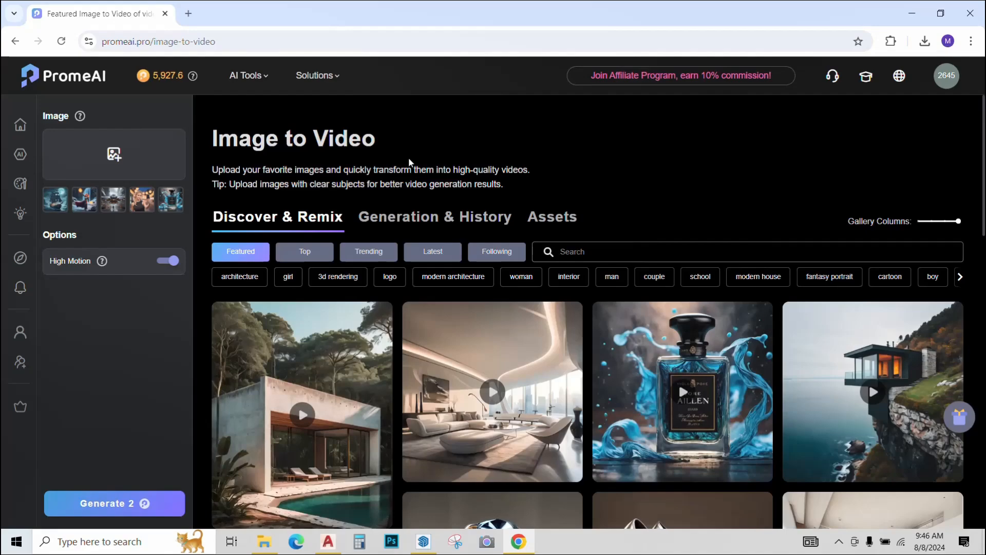
# Step: Upload mr (1) from New folder (2) as the source image and generate a video from it with High Motion on
pyautogui.click(92, 152)
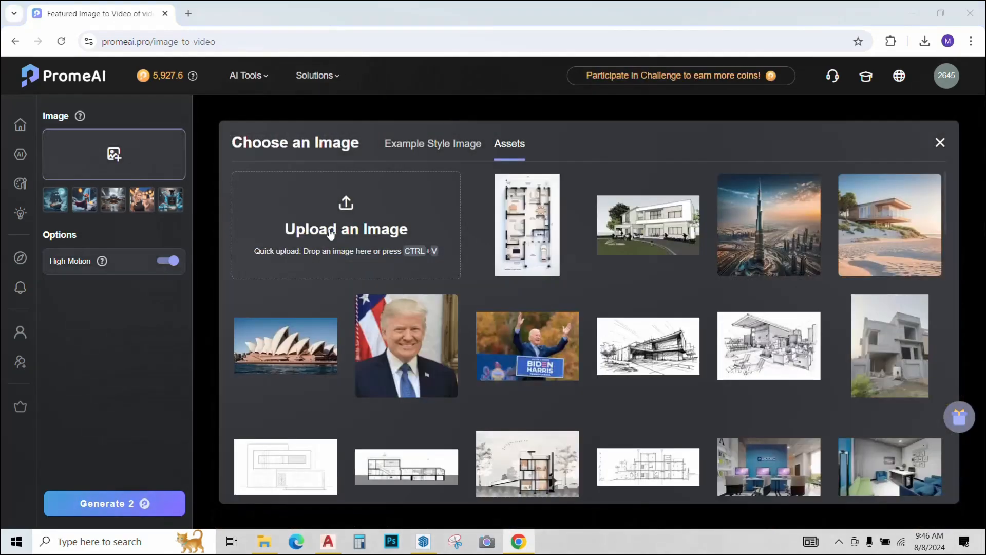
pyautogui.click(332, 231)
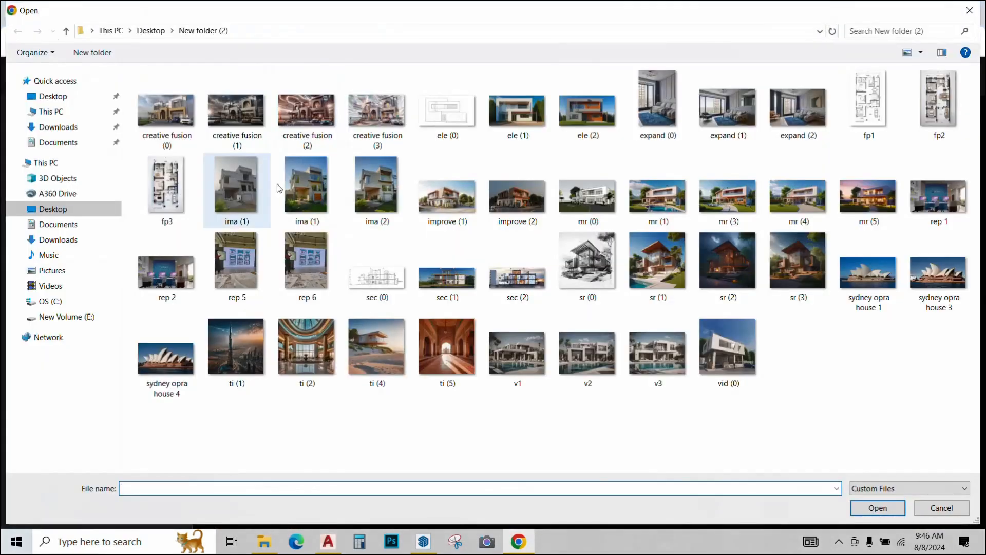
pyautogui.click(655, 210)
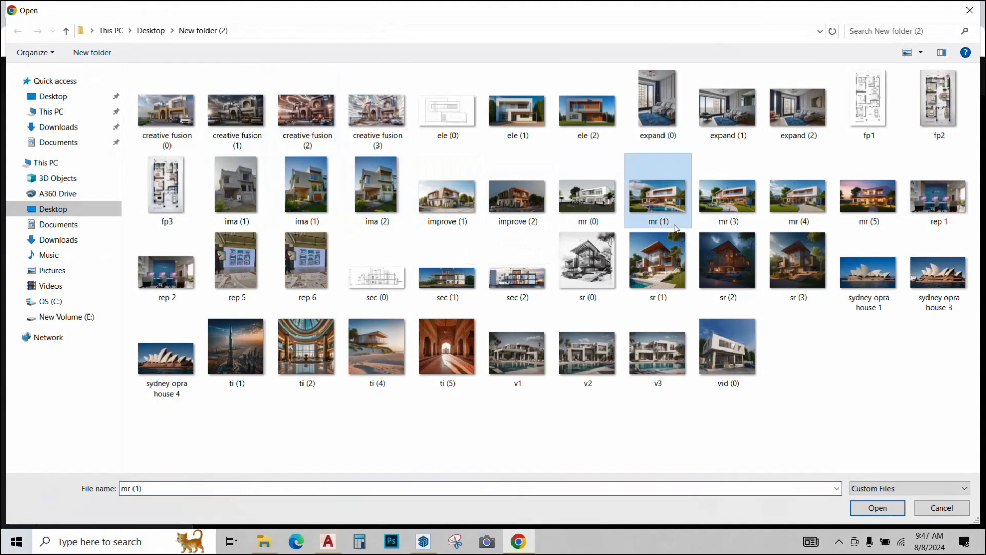
pyautogui.click(871, 511)
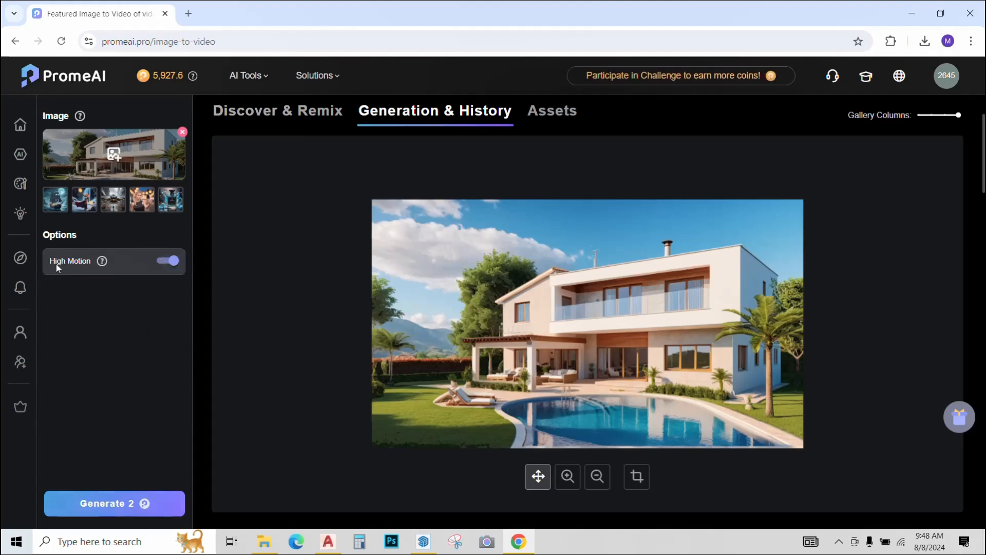
pyautogui.click(117, 501)
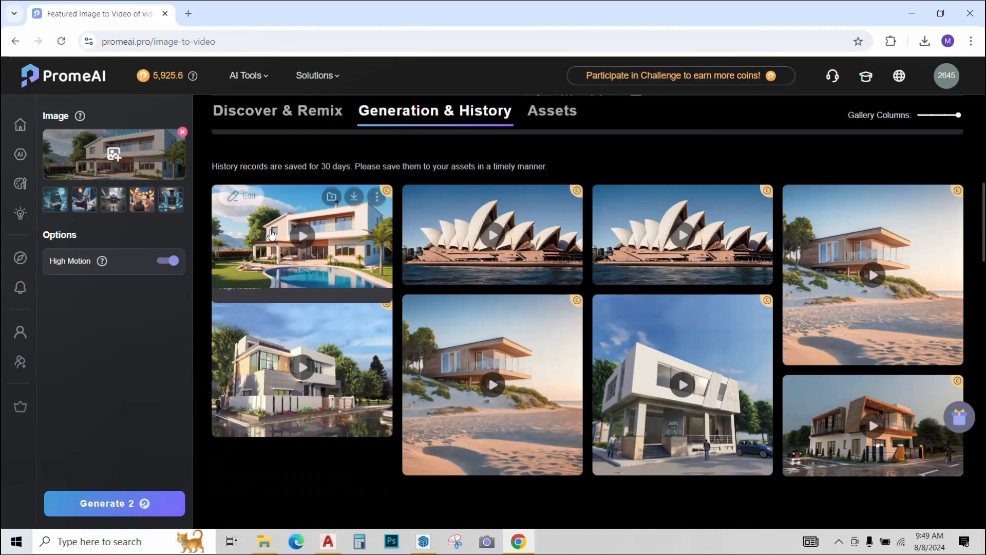
# Step: Play the generated pool house video, download the 1008 x 576 version with watermark and close the preview
pyautogui.click(281, 236)
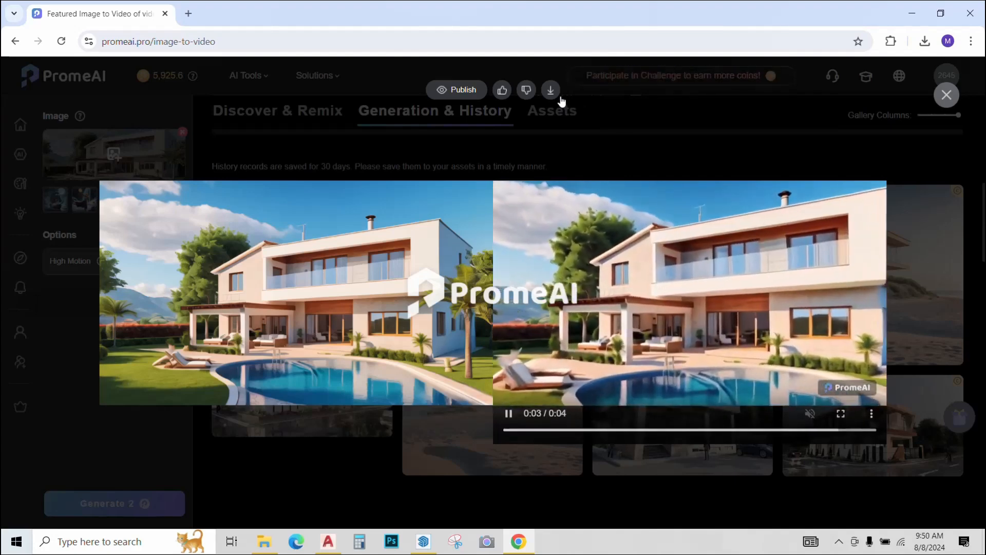
pyautogui.moveTo(551, 102)
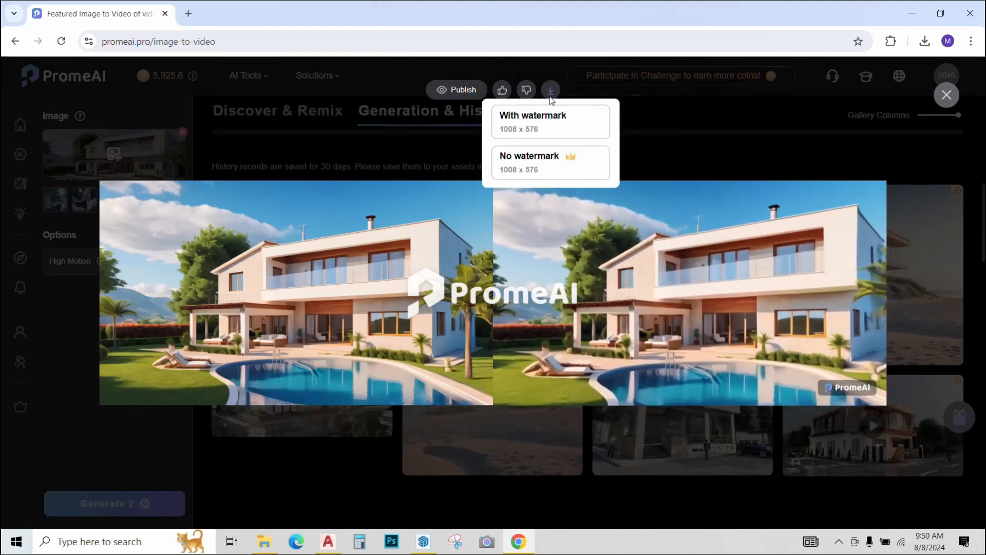
pyautogui.click(519, 128)
pyautogui.click(945, 98)
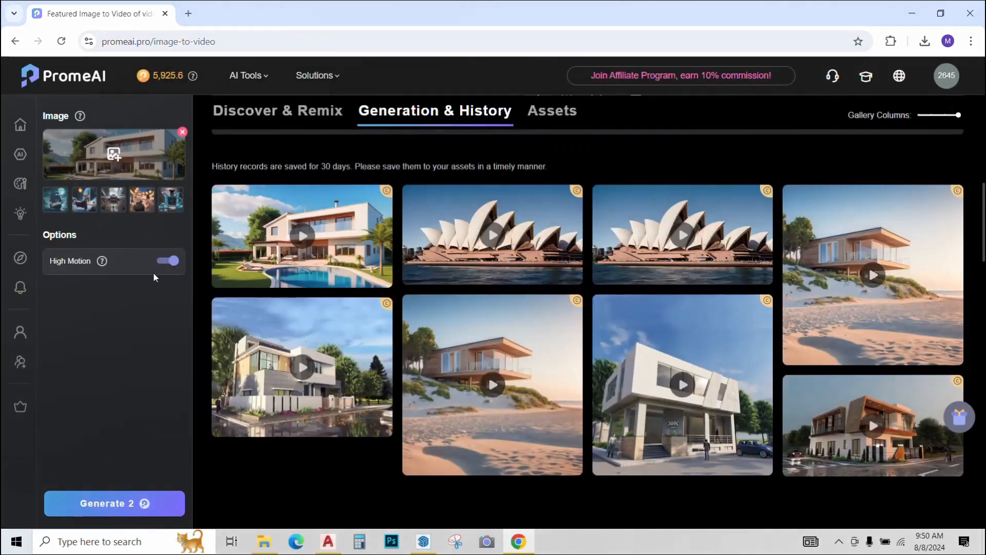
# Step: Generate another video of the pool house with High Motion turned off and play it
pyautogui.click(165, 262)
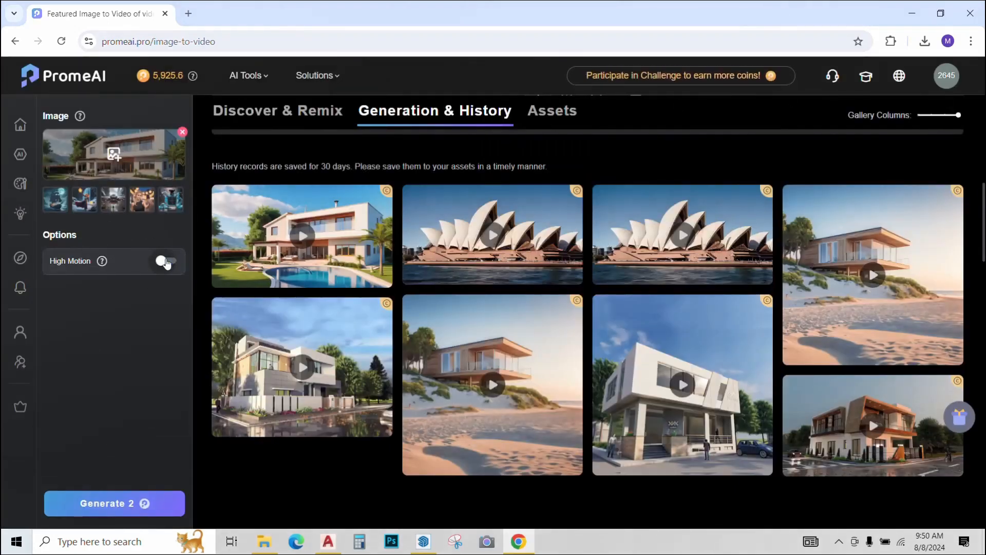
pyautogui.click(108, 509)
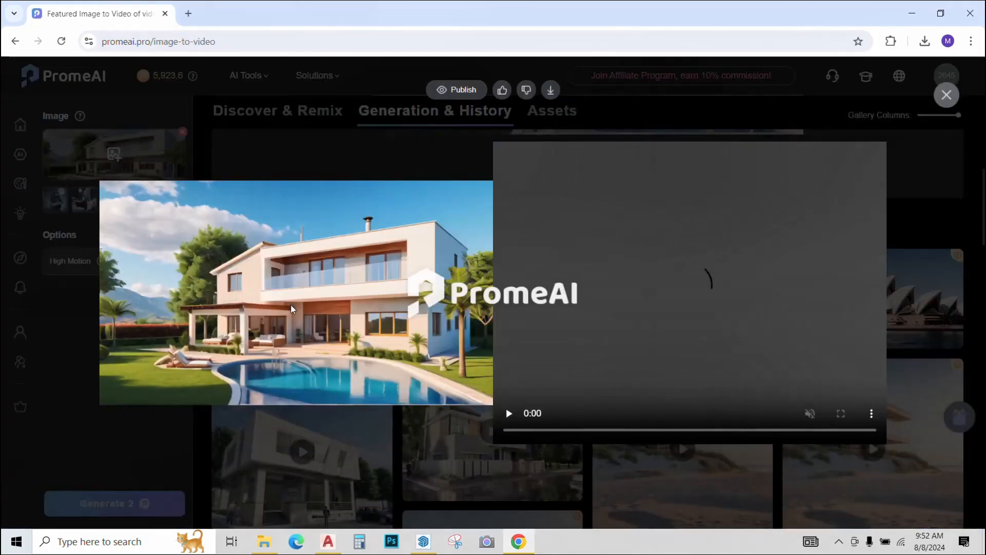
pyautogui.click(293, 303)
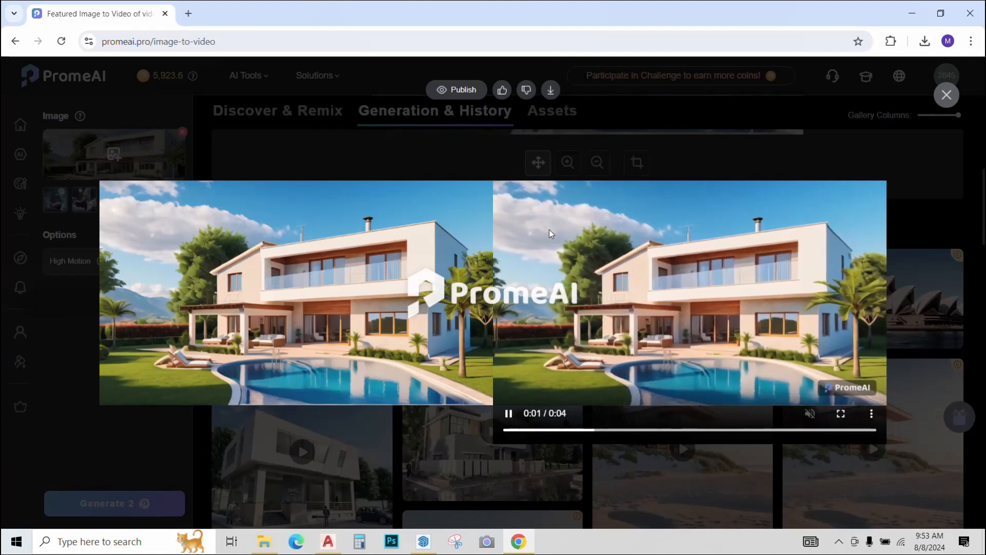
# Step: Download the second pool house video at 1008 x 576 without watermark and close its preview
pyautogui.click(550, 90)
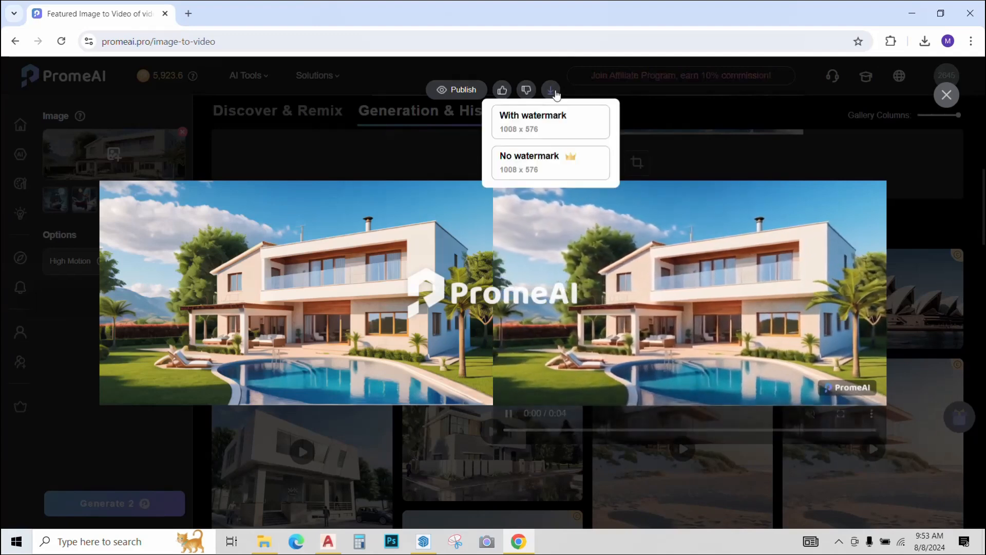
pyautogui.click(532, 169)
pyautogui.click(812, 109)
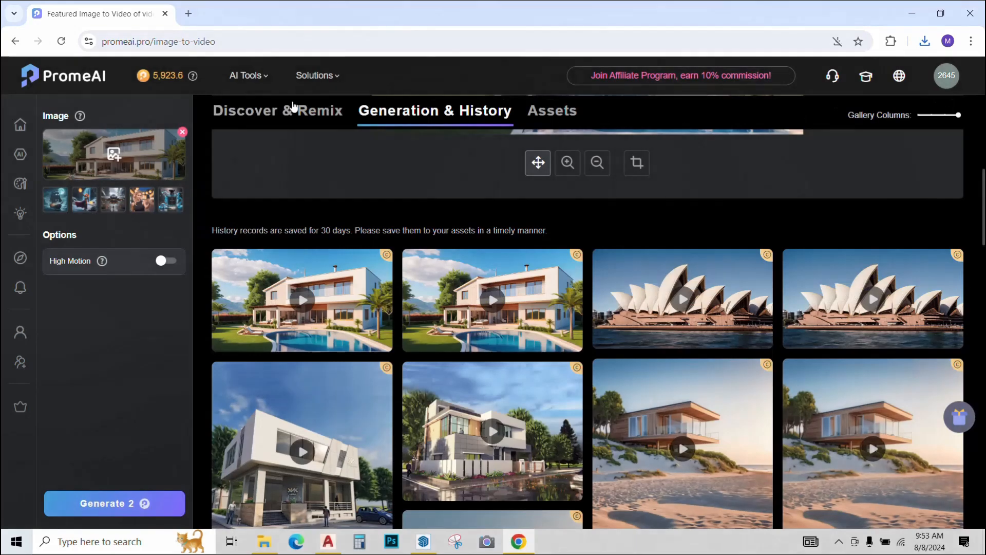
# Step: Open the Text to Video tool and generate a video from the prompt "women walking on street"
pyautogui.scroll(-5, 584, 342)
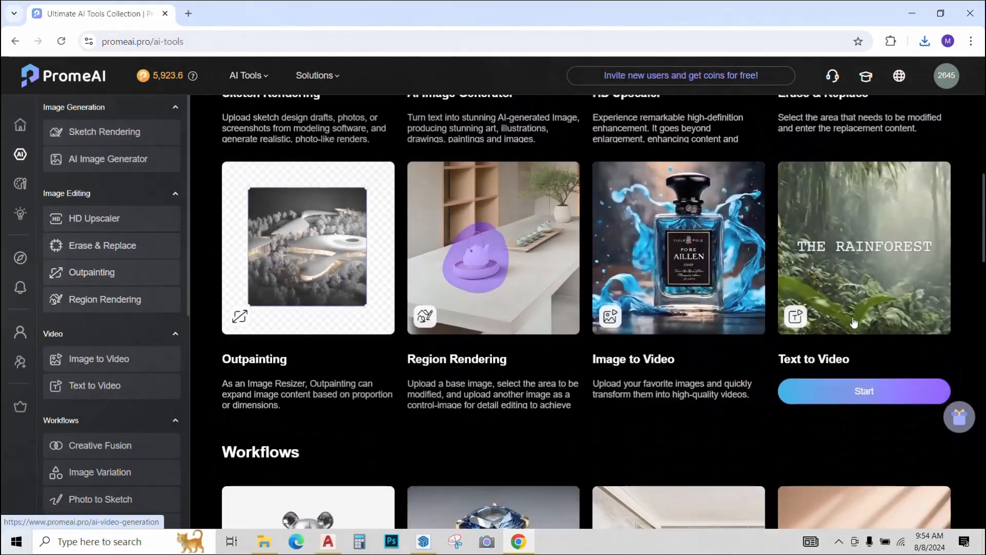
pyautogui.click(854, 322)
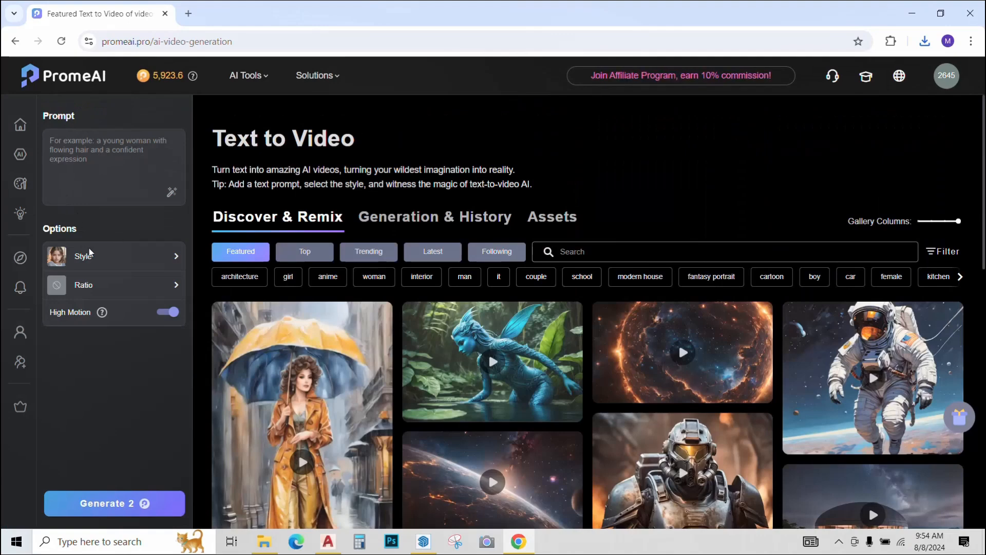
pyautogui.click(95, 182)
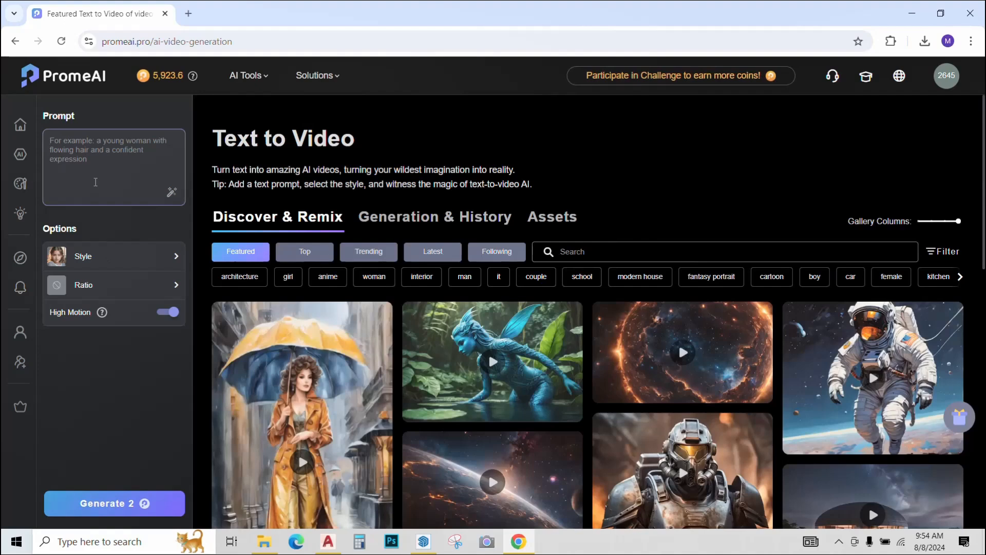
pyautogui.write('women walking on street')
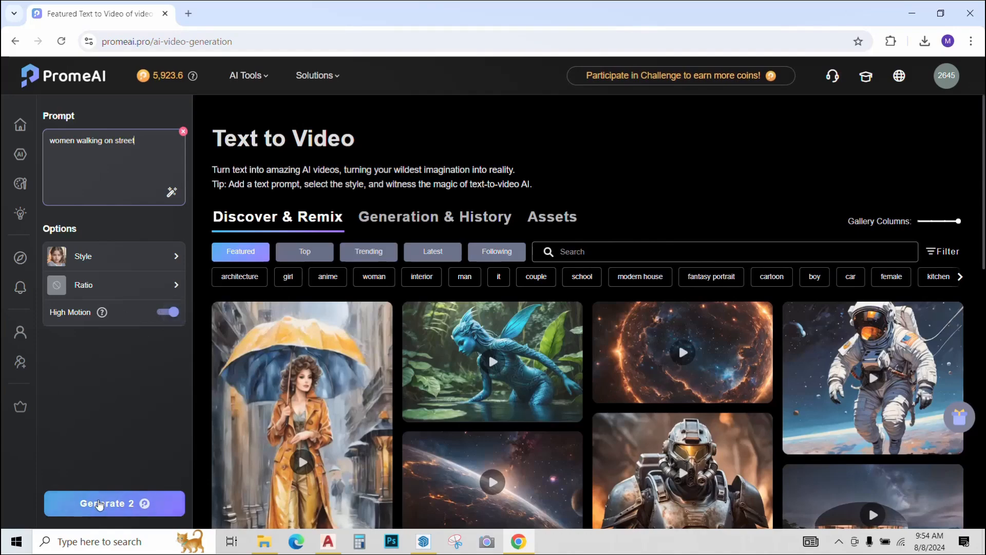
pyautogui.click(101, 504)
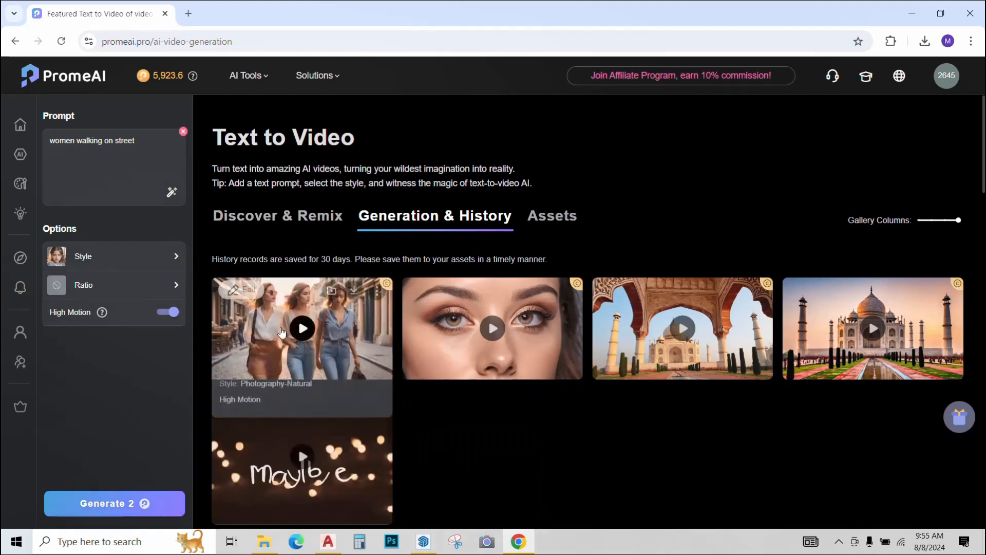
# Step: Play the generated video of the women walking on the street and close it
pyautogui.click(288, 331)
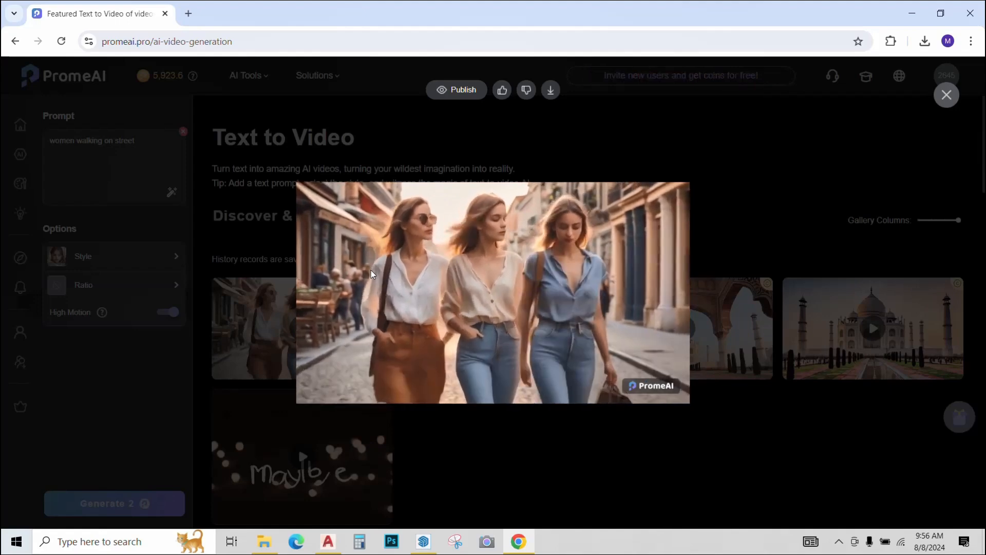
pyautogui.click(953, 91)
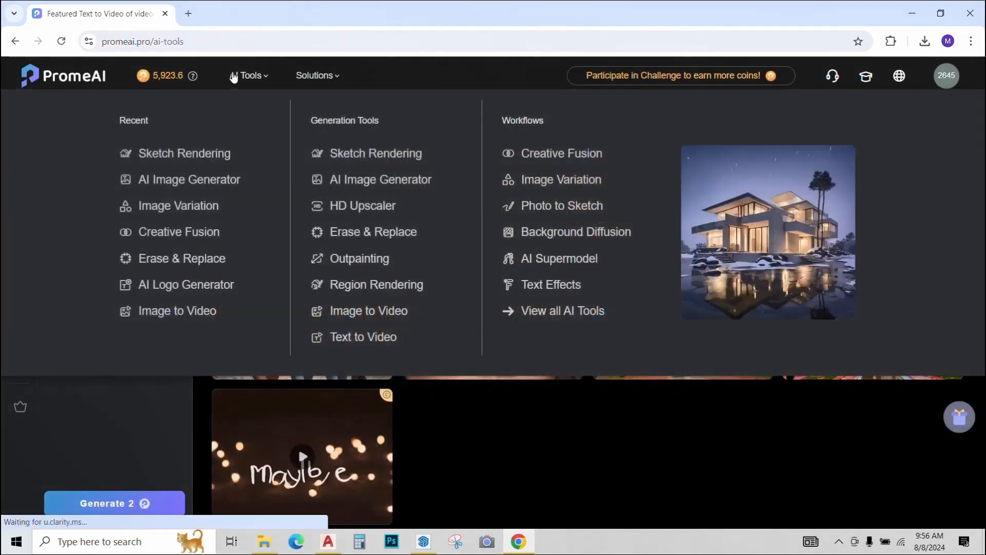
# Step: Open the Image Variation workflow from the AI tools collection
pyautogui.click(232, 78)
pyautogui.scroll(-3, 400, 389)
pyautogui.scroll(-6, 401, 389)
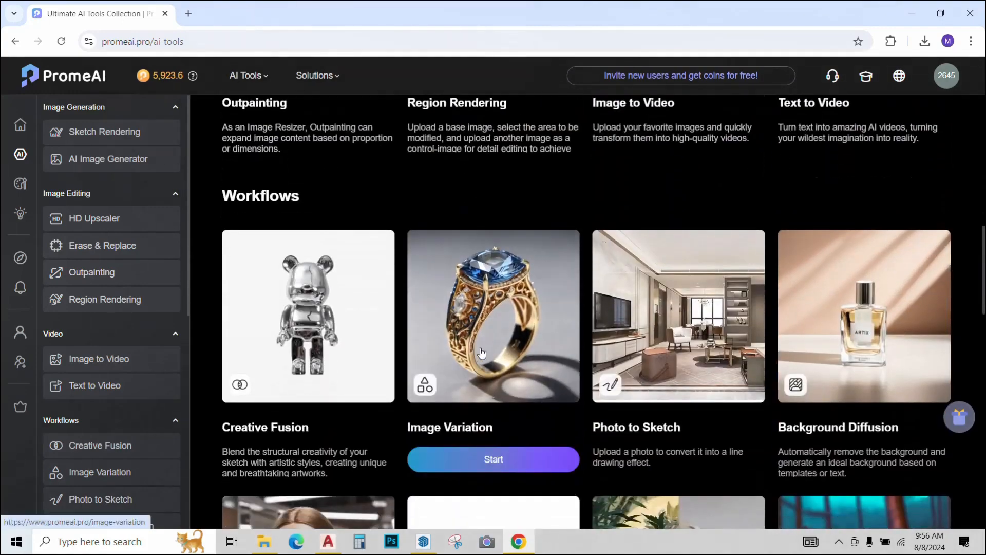
pyautogui.click(481, 352)
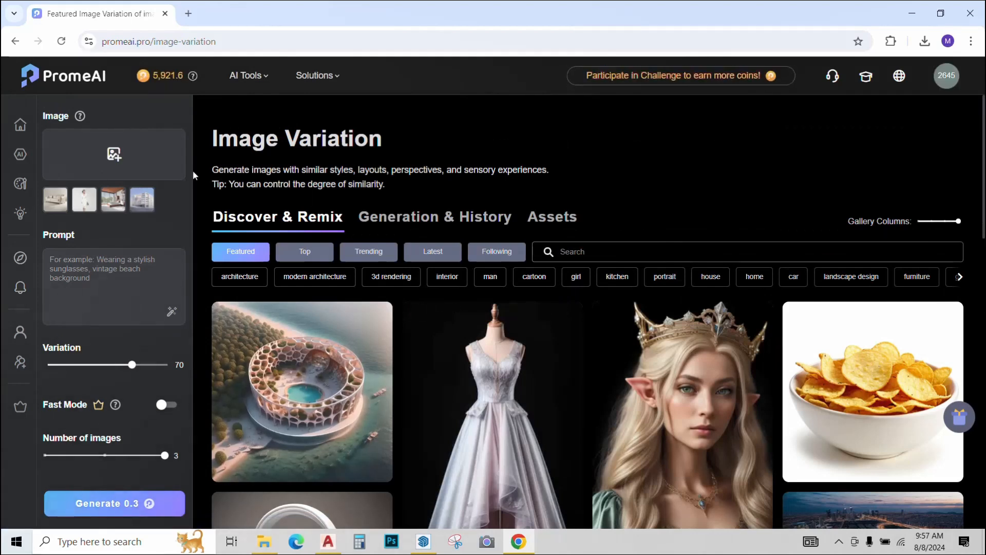
# Step: Upload the house render improve (1) as the source image for Image Variation
pyautogui.click(115, 153)
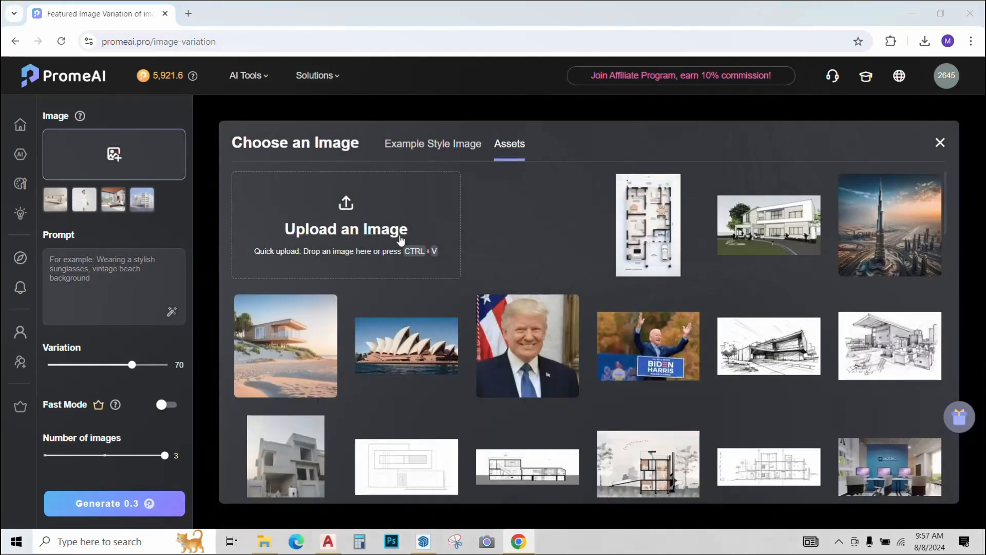
pyautogui.click(398, 242)
pyautogui.click(448, 195)
pyautogui.press('Return')
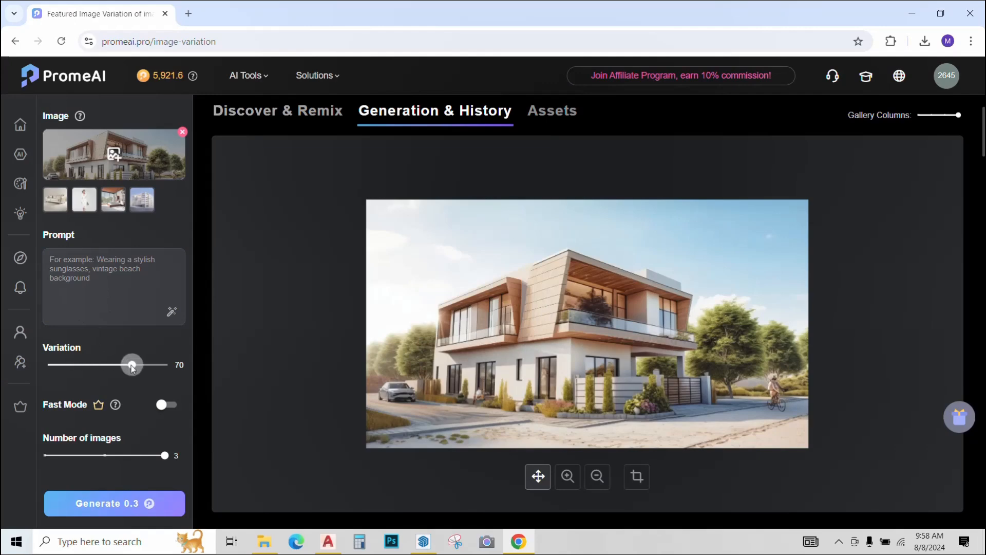
# Step: Set the Variation strength to 40 and generate variations of the house render
pyautogui.moveTo(132, 366); pyautogui.dragTo(80, 366)
pyautogui.moveTo(141, 366); pyautogui.dragTo(97, 365)
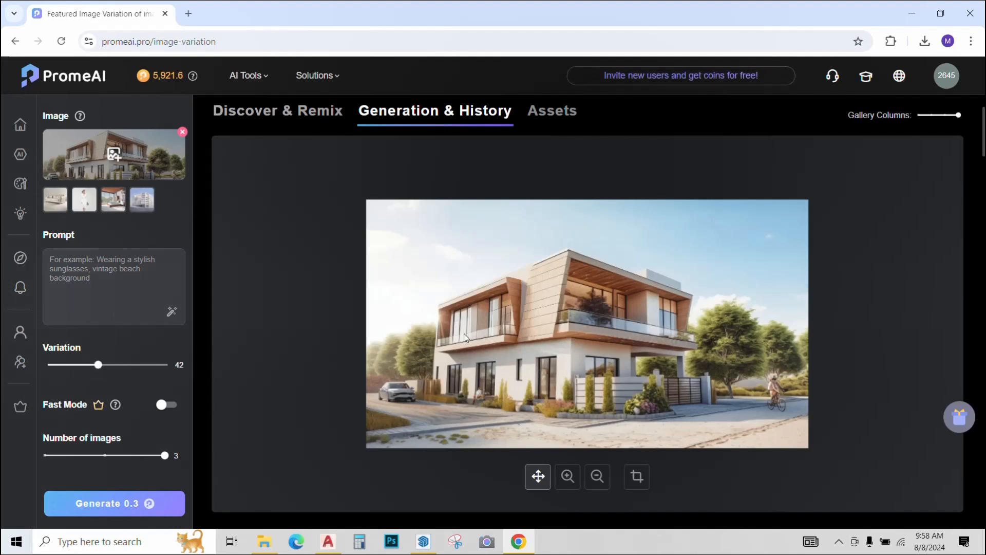
pyautogui.moveTo(102, 364); pyautogui.dragTo(91, 369)
pyautogui.click(72, 503)
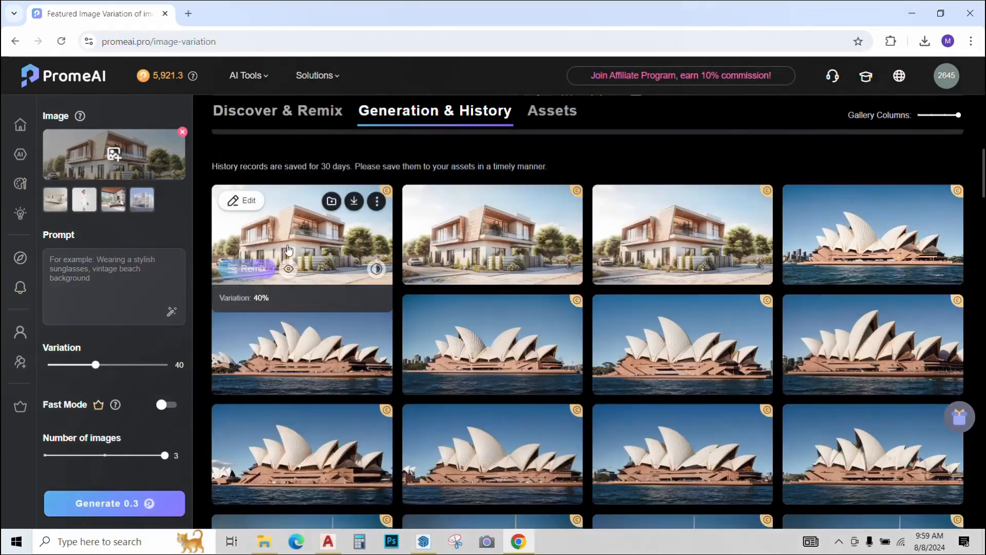
# Step: View the newly generated house variations one after another at large size and close the viewer
pyautogui.click(308, 257)
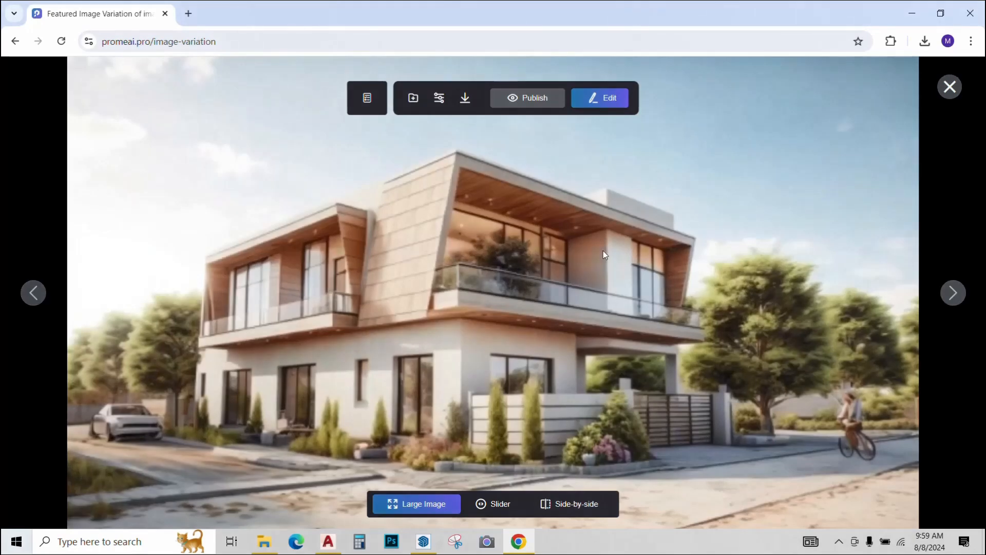
pyautogui.click(953, 293)
pyautogui.click(954, 293)
pyautogui.click(949, 87)
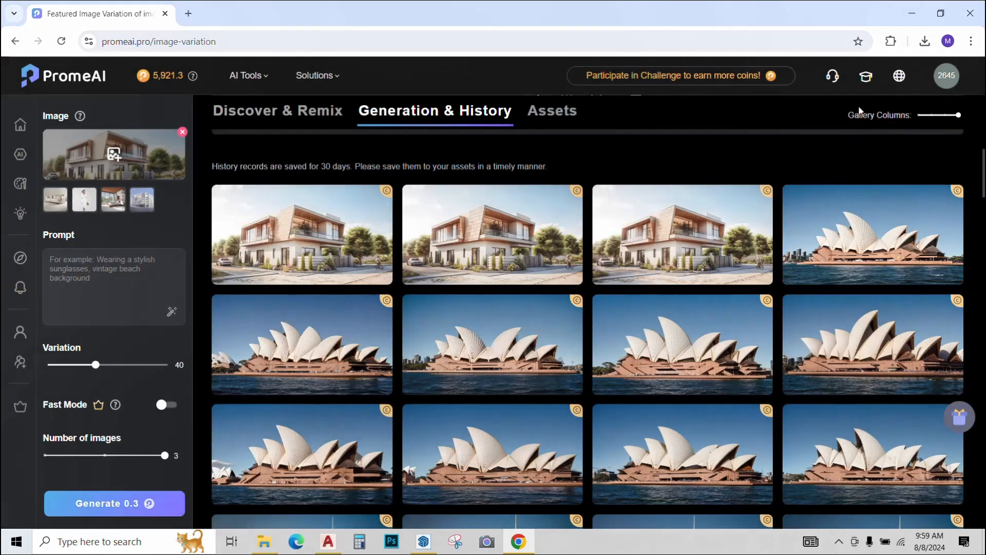
# Step: Generate another set of house variations with Variation set to 72 and browse the enlarged results
pyautogui.moveTo(100, 367); pyautogui.dragTo(139, 368)
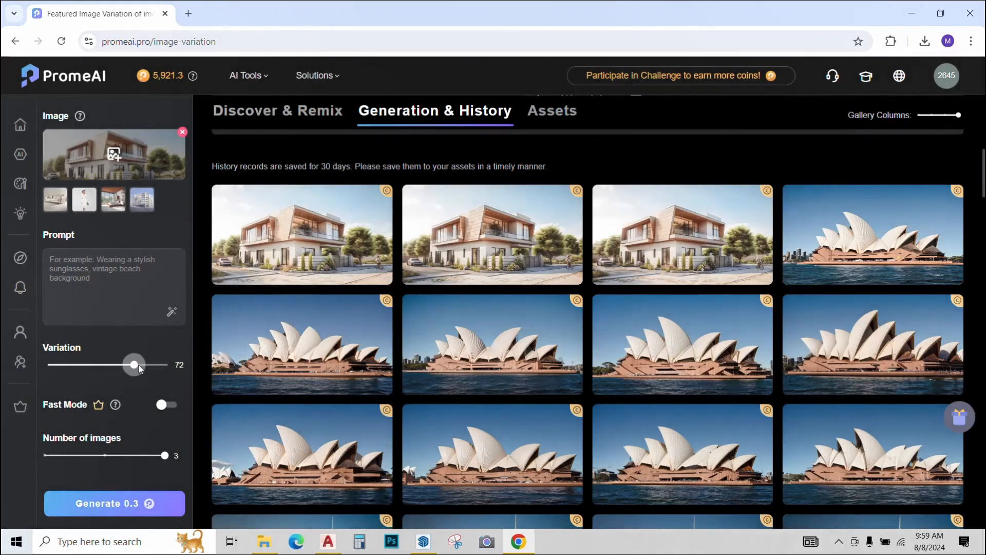
pyautogui.click(74, 502)
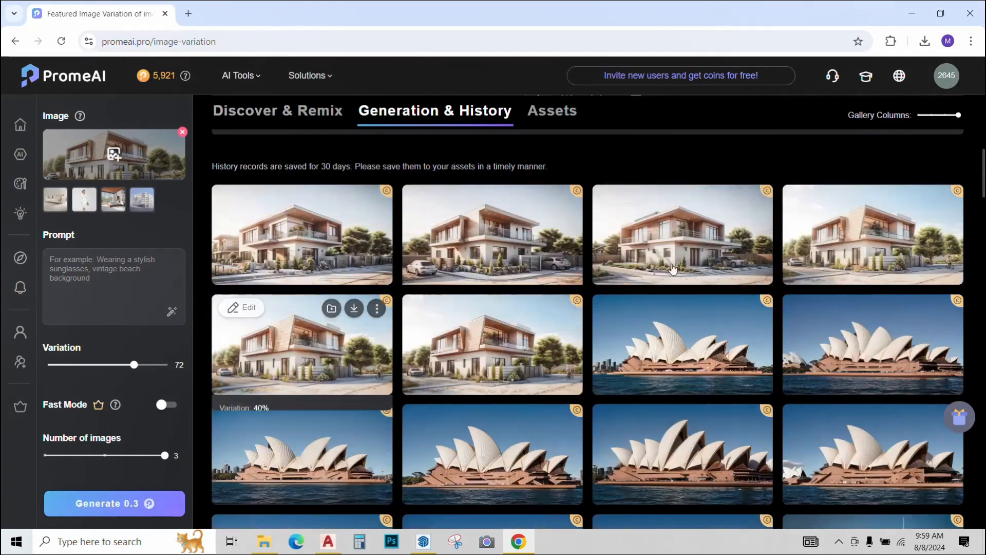
pyautogui.click(328, 238)
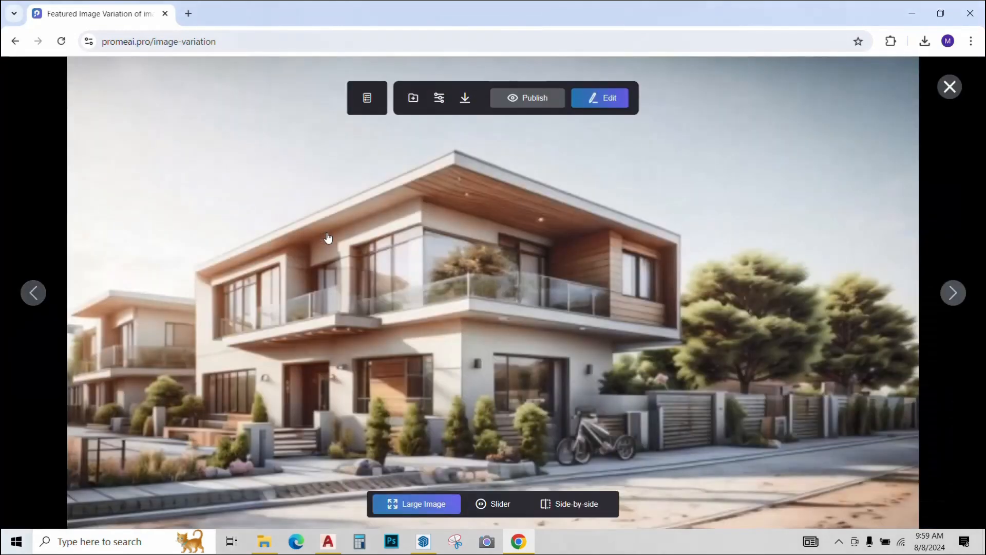
pyautogui.click(958, 294)
pyautogui.click(958, 295)
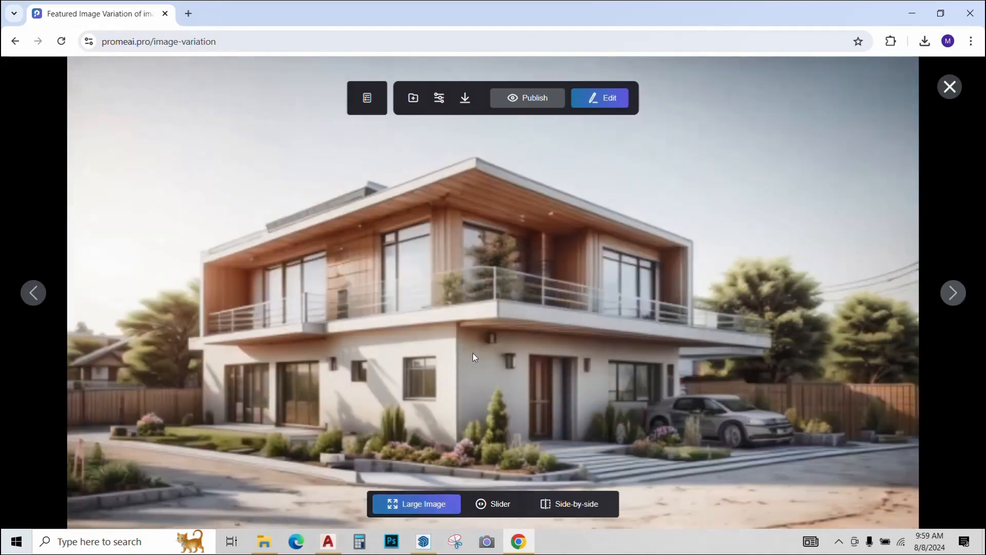
pyautogui.click(56, 290)
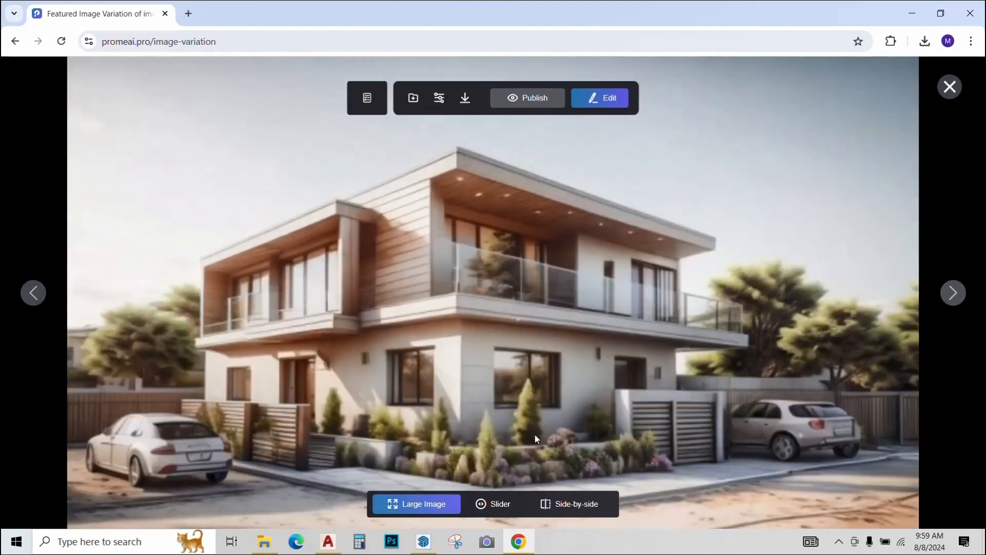
# Step: Compare the generated house variations side by side with the original render and close the viewer
pyautogui.click(567, 506)
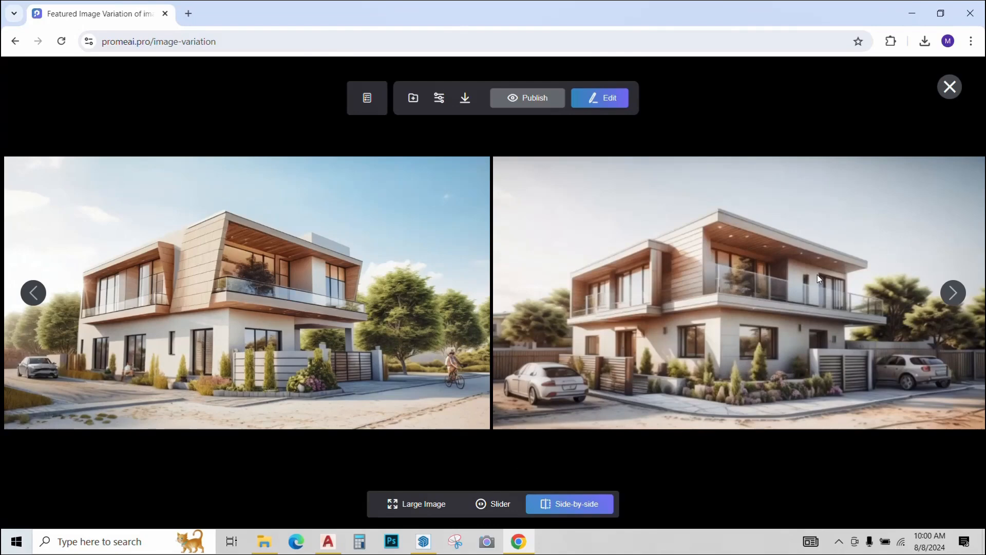
pyautogui.press('Right')
pyautogui.press('Left')
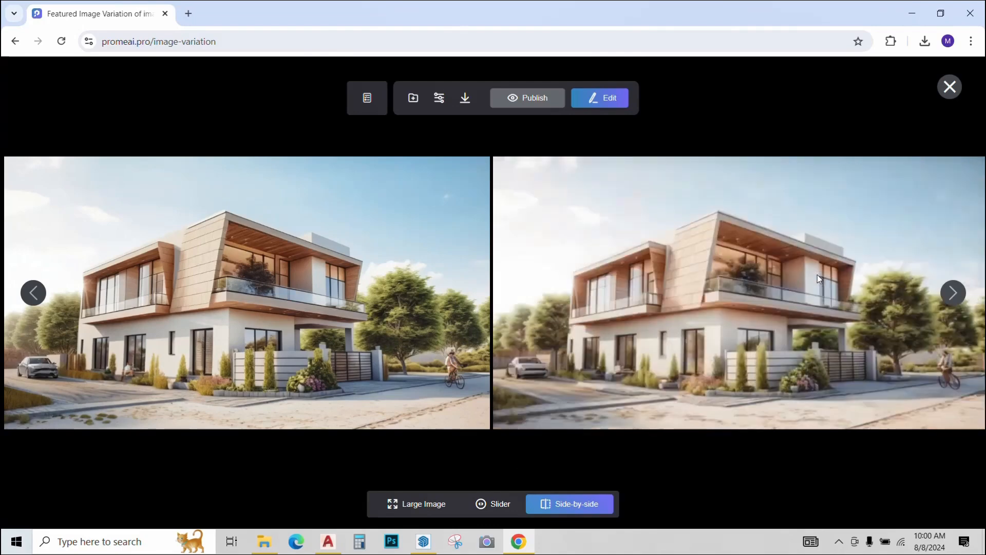
pyautogui.press('Right')
pyautogui.press('Right')
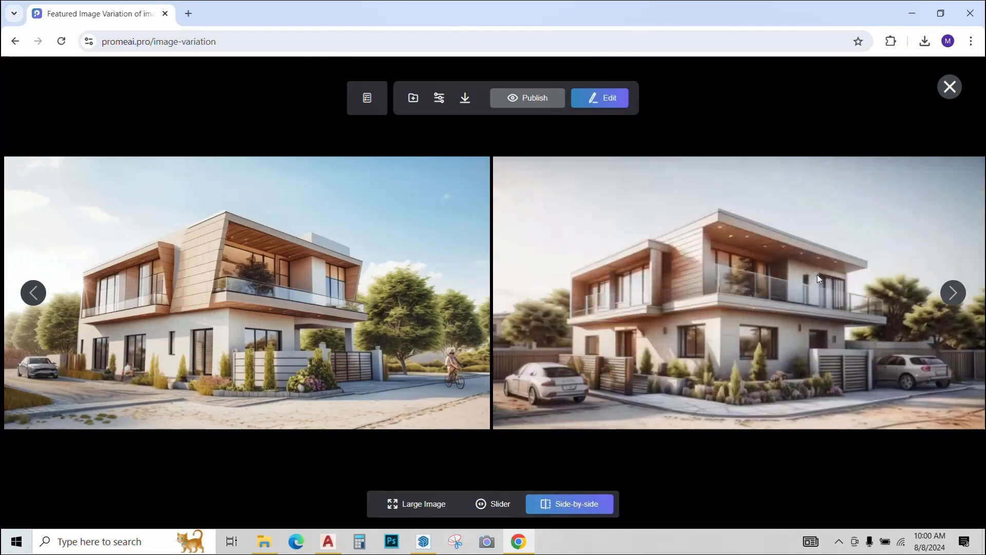
pyautogui.press('Escape')
# Step: Open the Outpainting tool from the AI tools collection
pyautogui.scroll(-5, 564, 294)
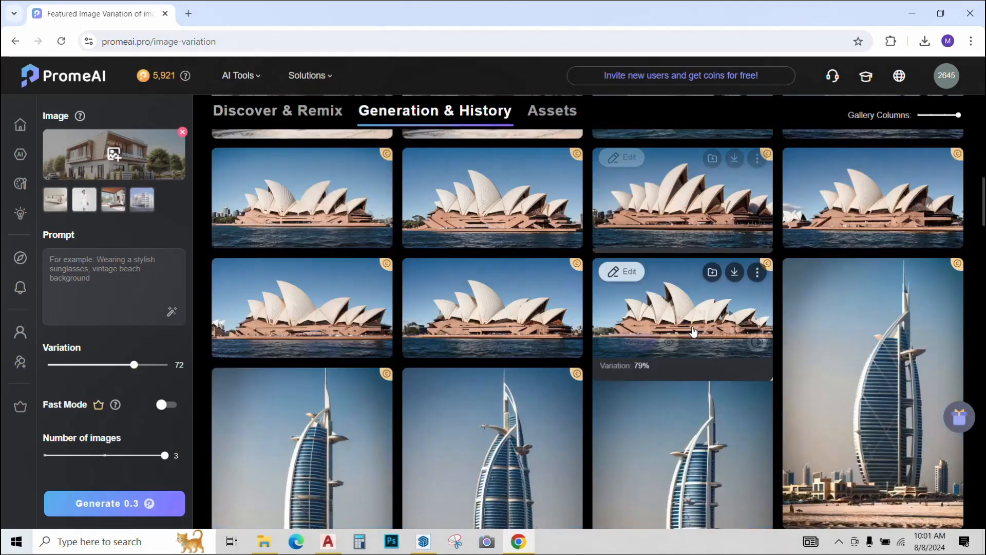
pyautogui.scroll(-3, 478, 343)
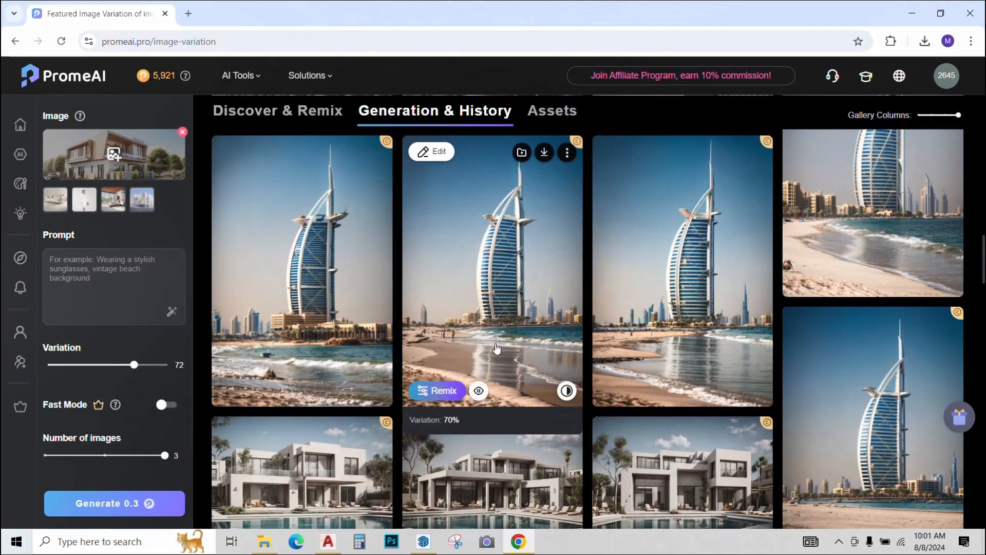
pyautogui.scroll(3, 497, 349)
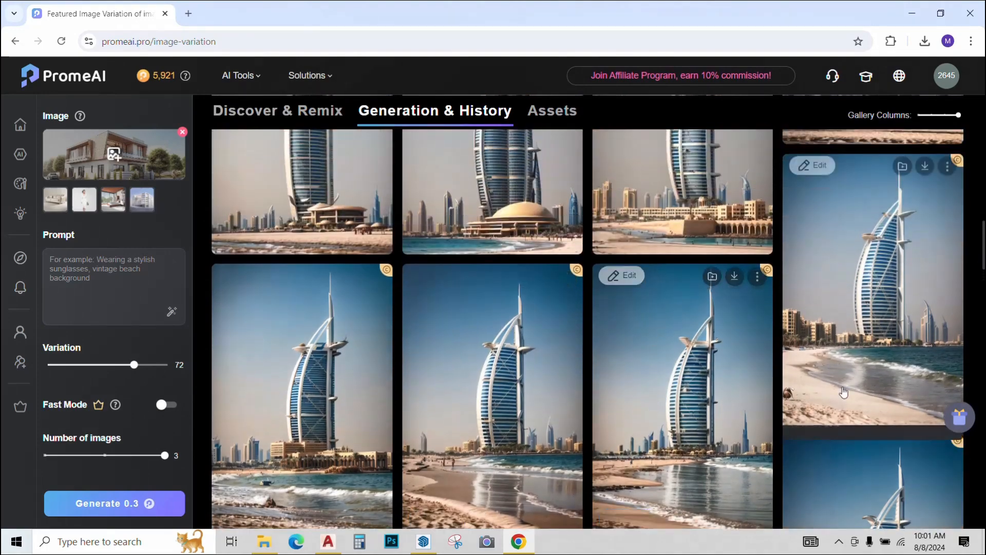
pyautogui.click(238, 76)
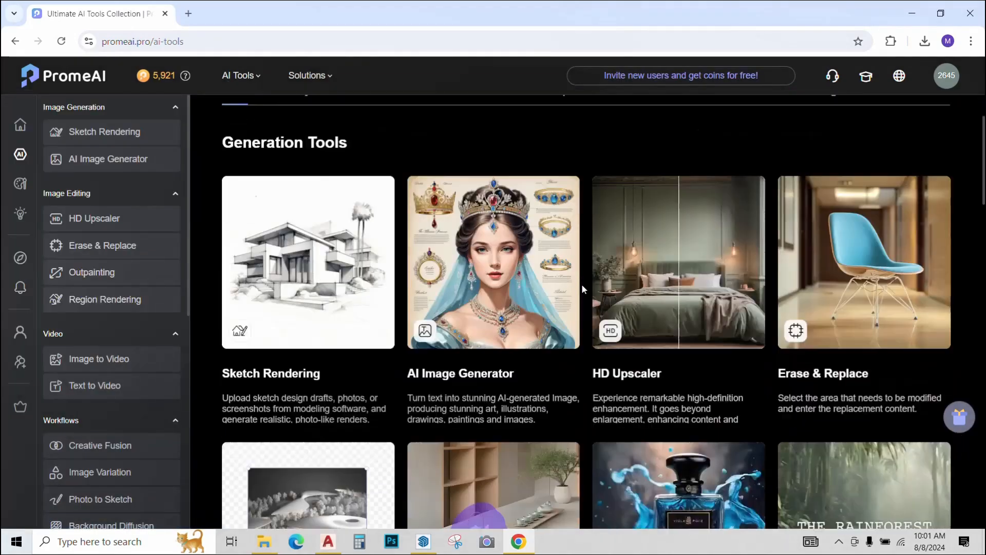
pyautogui.scroll(-5, 582, 289)
pyautogui.click(257, 266)
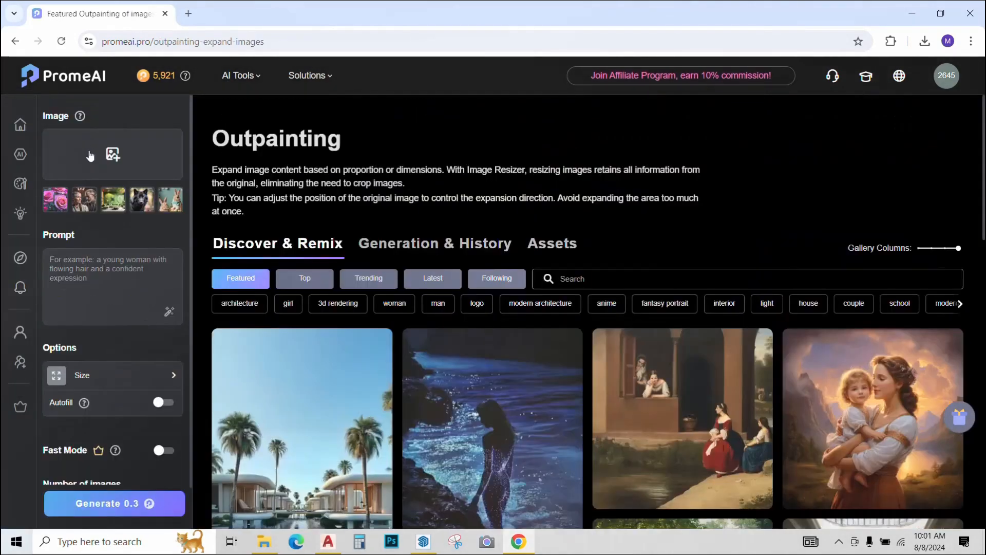
# Step: Upload the building render vid (0) as the source image for Outpainting
pyautogui.click(88, 155)
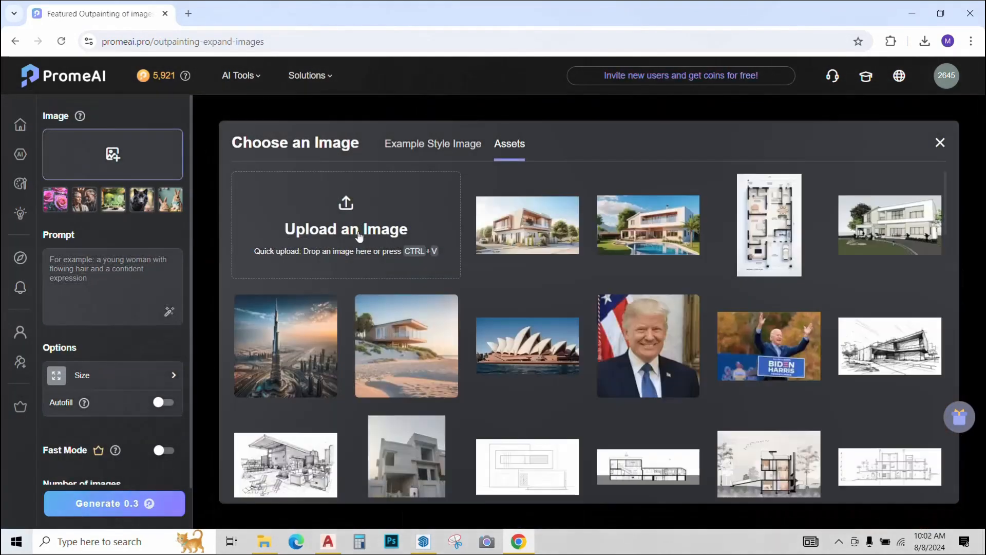
pyautogui.click(359, 236)
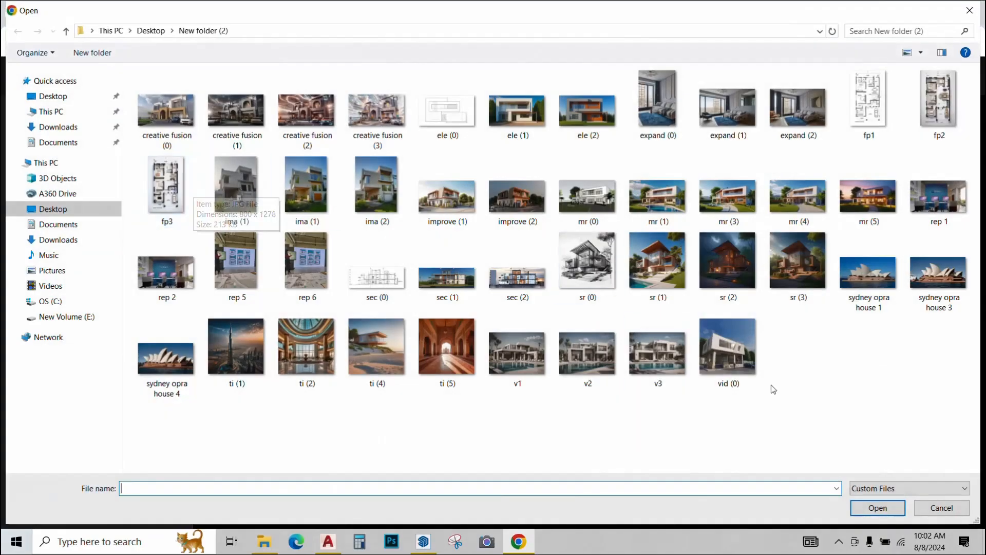
pyautogui.click(727, 355)
pyautogui.doubleClick(727, 354)
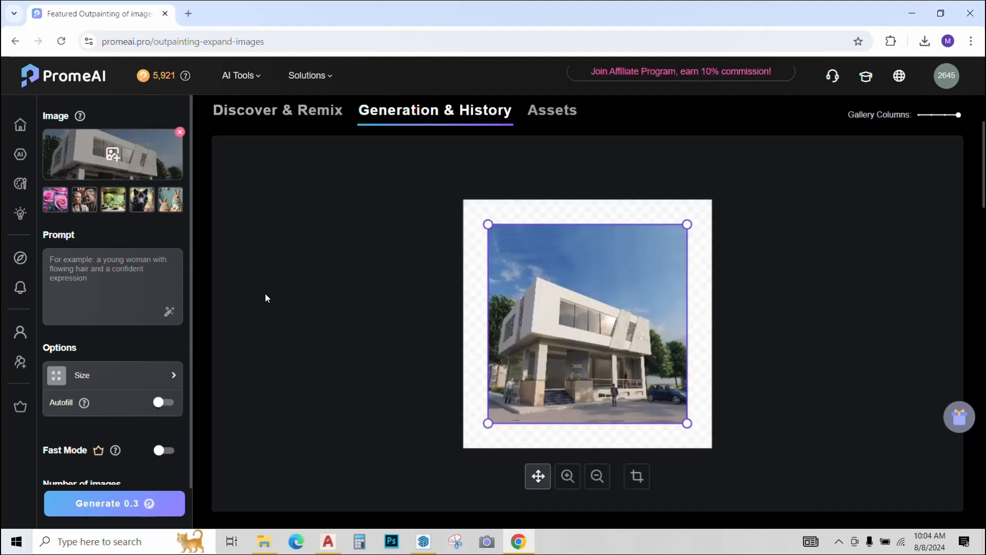
# Step: Move the building image to the canvas's upper-right area, leaving blank space at its left and below, and generate the outpainted images
pyautogui.moveTo(593, 329)
pyautogui.mouseDown()
pyautogui.moveTo(576, 340)
pyautogui.moveTo(567, 320)
pyautogui.moveTo(577, 280)
pyautogui.moveTo(589, 318)
pyautogui.moveTo(601, 318)
pyautogui.moveTo(594, 312)
pyautogui.moveTo(606, 286)
pyautogui.moveTo(587, 316)
pyautogui.mouseUp()
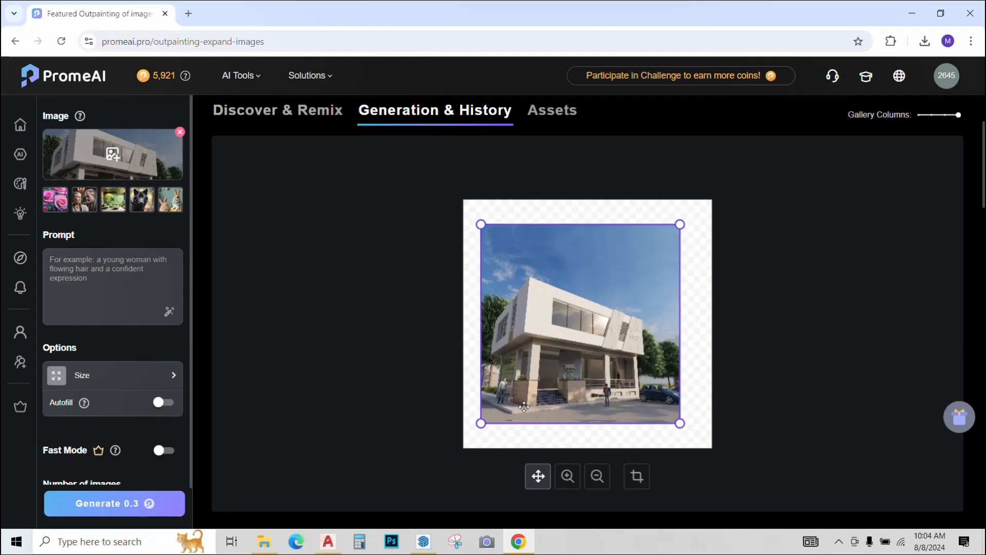
pyautogui.moveTo(524, 407); pyautogui.dragTo(538, 359)
pyautogui.moveTo(533, 401); pyautogui.dragTo(557, 358)
pyautogui.moveTo(581, 289); pyautogui.dragTo(597, 321)
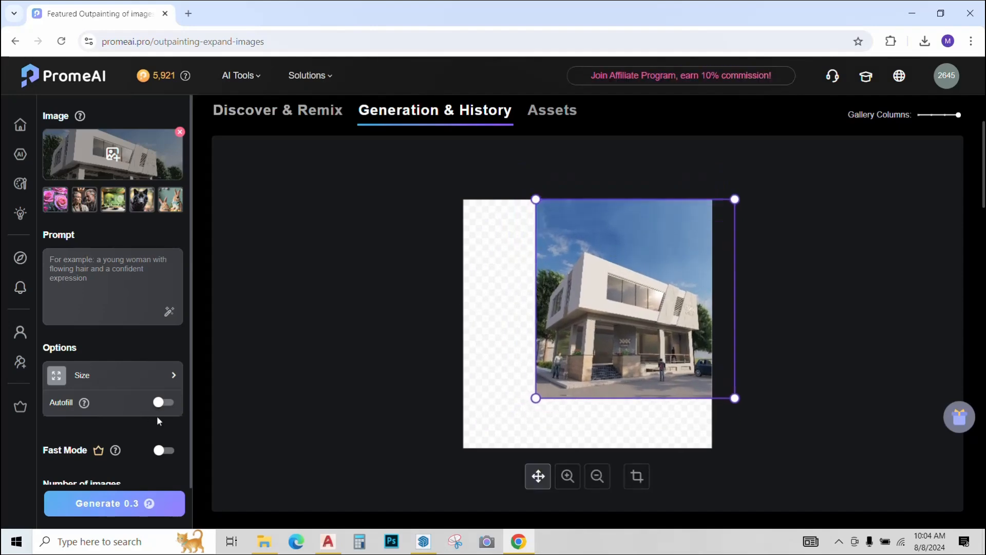
pyautogui.scroll(-1, 140, 419)
pyautogui.click(58, 508)
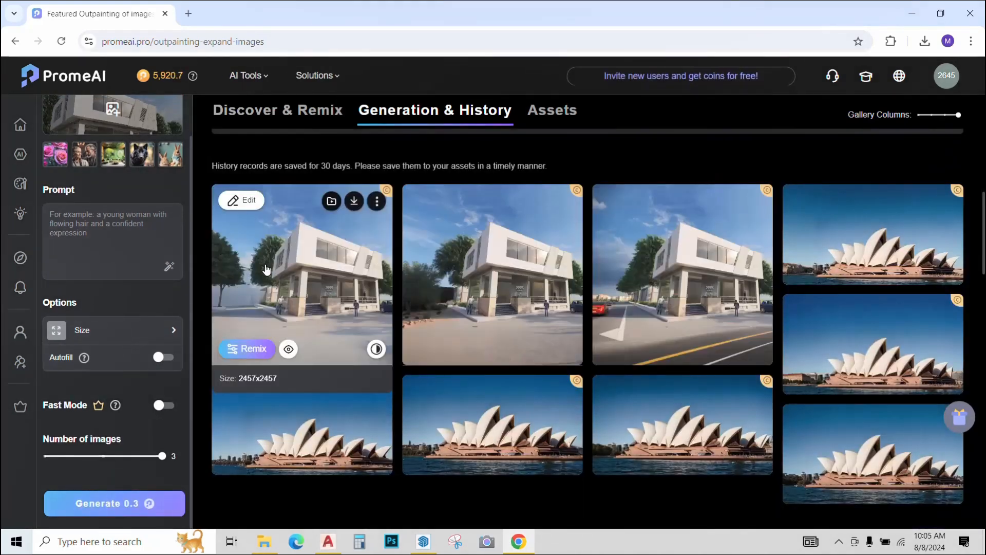
# Step: View the outpainted versions of the building one after another at large size
pyautogui.click(266, 269)
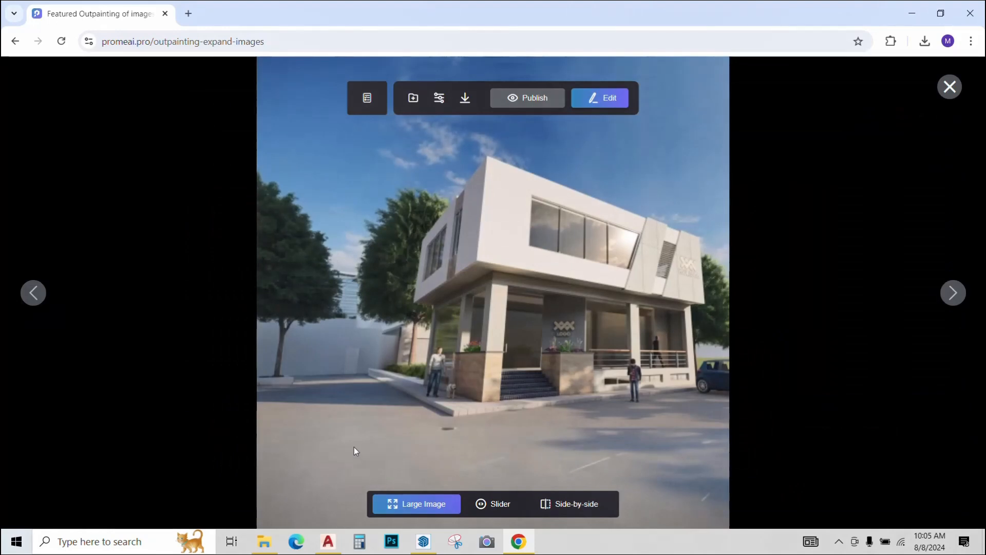
pyautogui.click(956, 298)
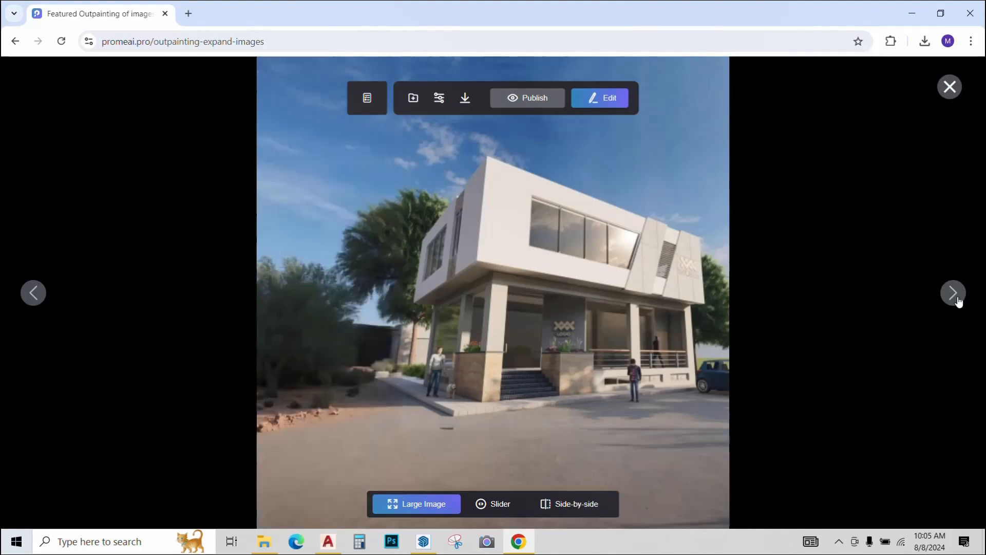
pyautogui.click(956, 300)
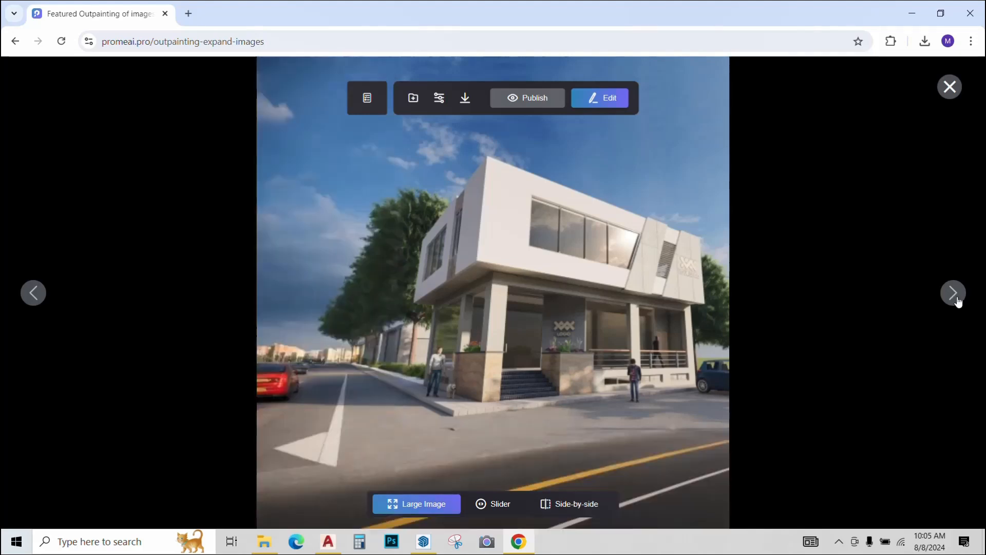
pyautogui.click(28, 301)
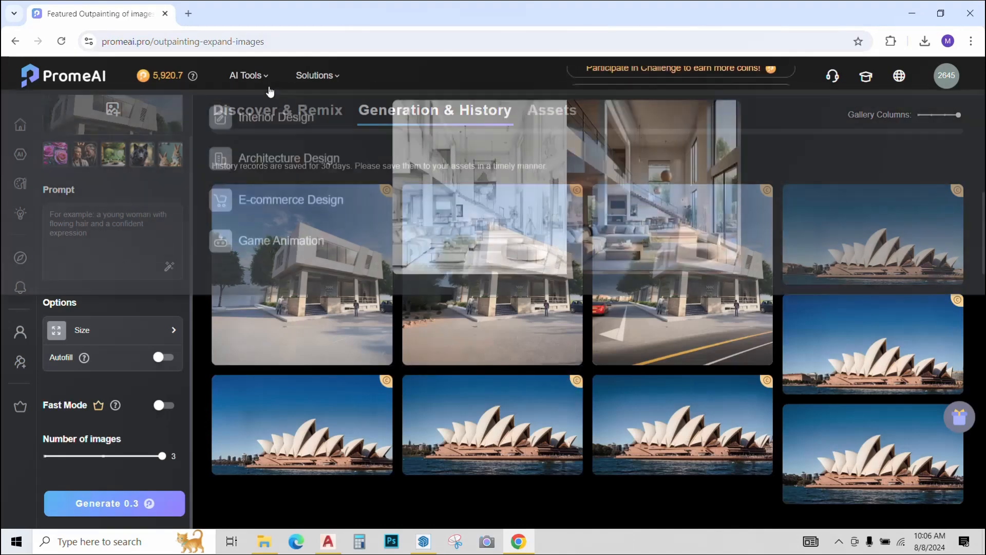
# Step: Open the Creative Fusion workflow from the AI tools collection
pyautogui.click(243, 78)
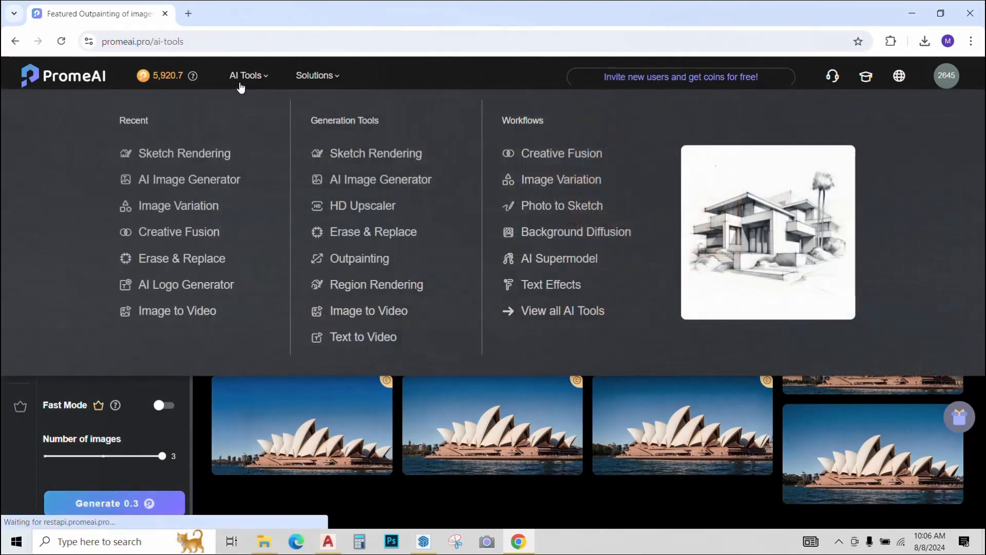
pyautogui.scroll(-13, 399, 276)
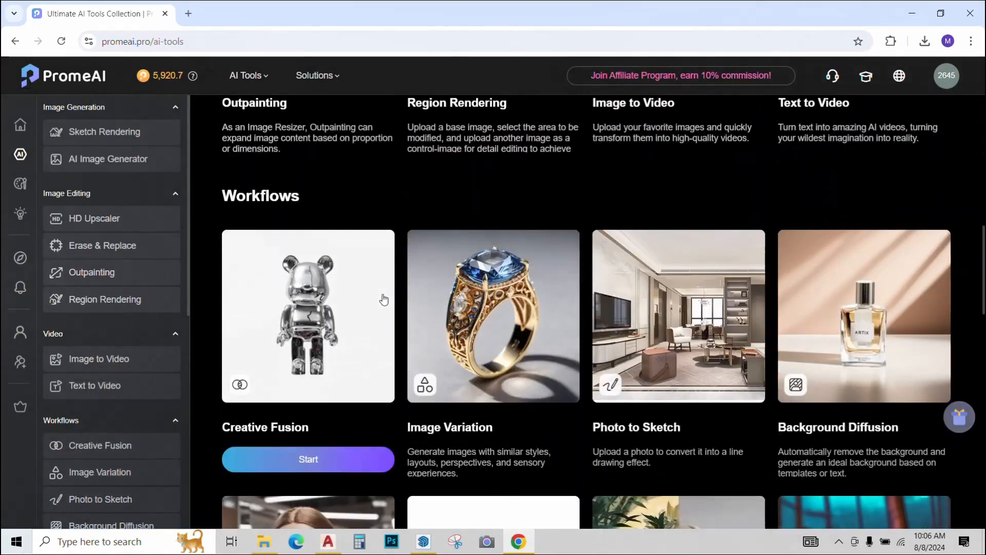
pyautogui.click(290, 327)
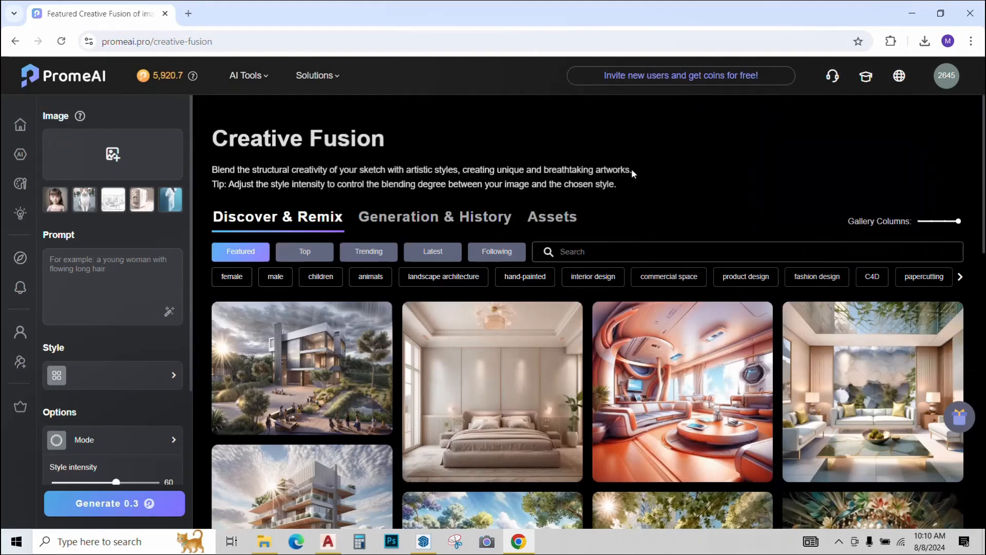
# Step: Upload the house render insta2 as the source image for Creative Fusion
pyautogui.click(86, 149)
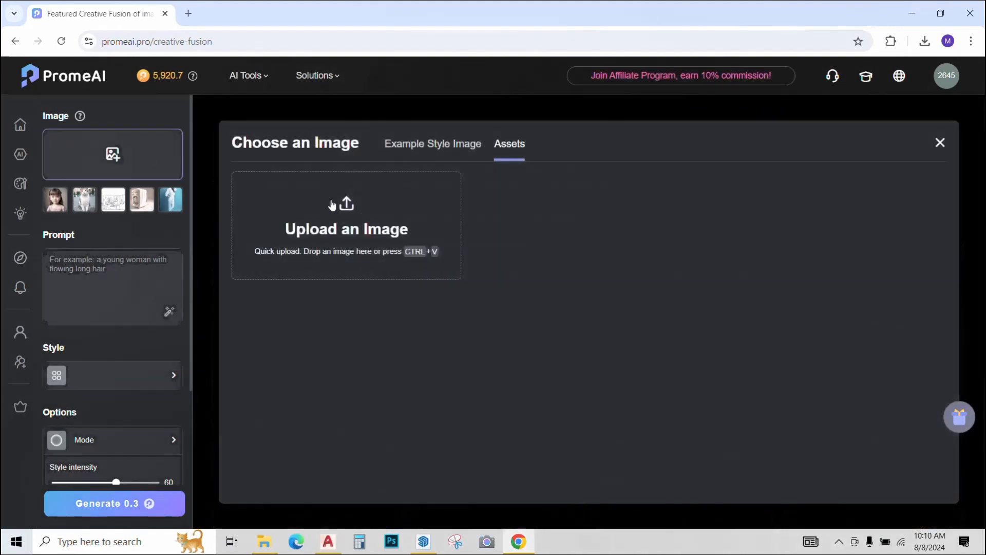
pyautogui.click(332, 205)
pyautogui.click(540, 242)
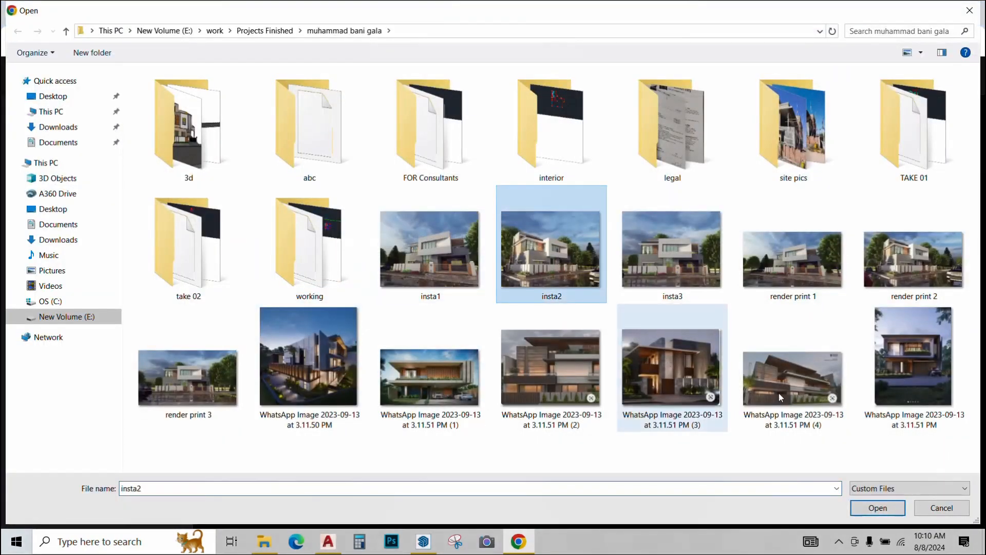
pyautogui.click(881, 511)
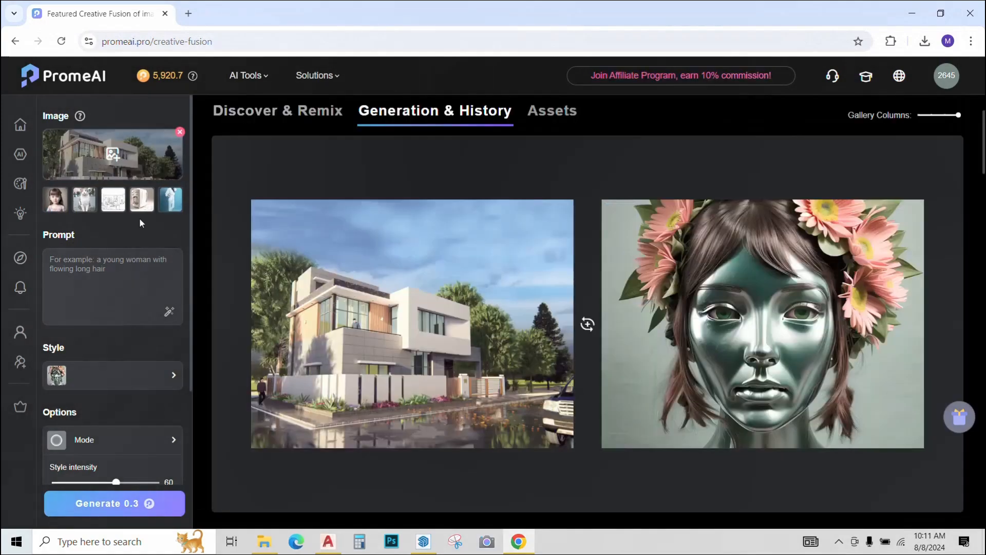
# Step: Browse the example style images for Creative Fusion, from the people and animal categories through to landscape architecture
pyautogui.scroll(-1, 132, 275)
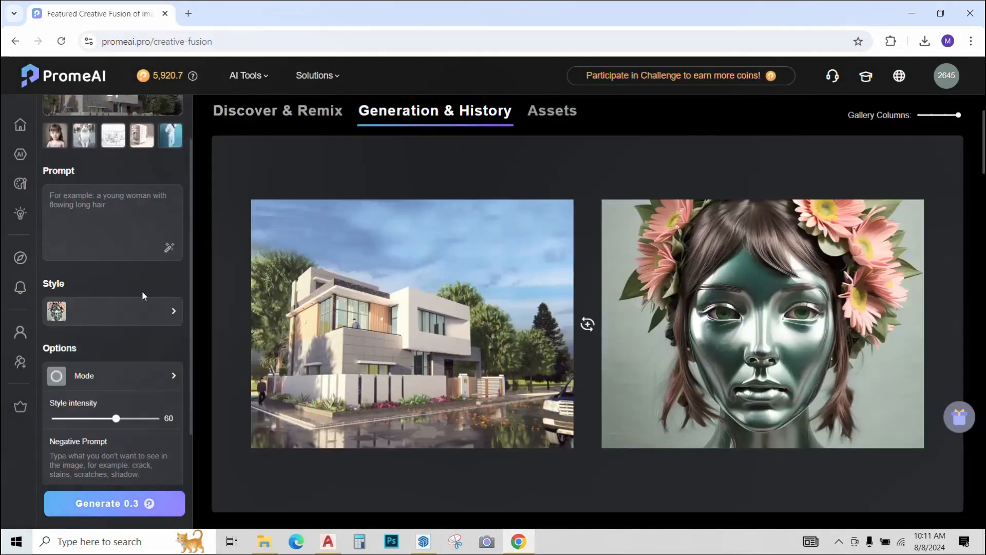
pyautogui.click(144, 310)
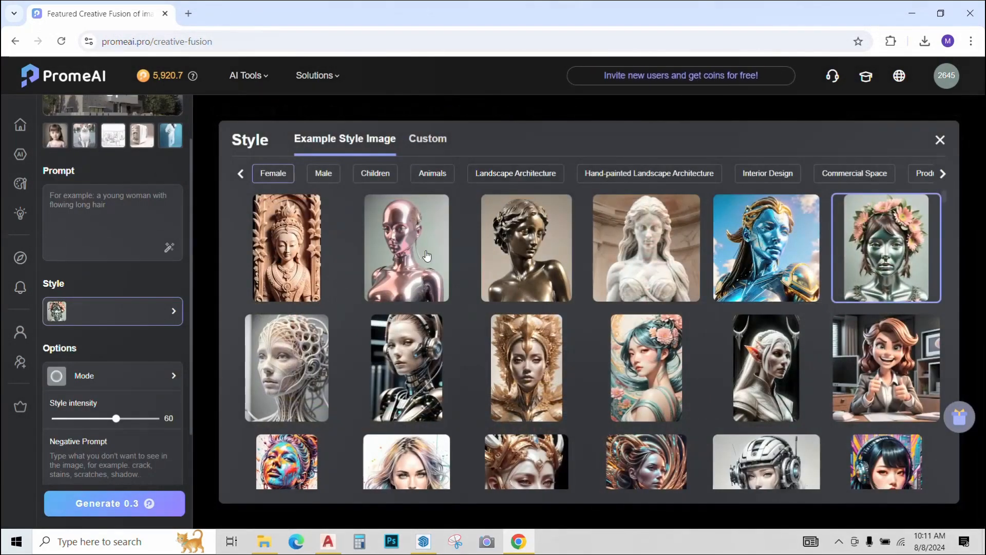
pyautogui.scroll(-5, 460, 222)
pyautogui.scroll(-4, 437, 308)
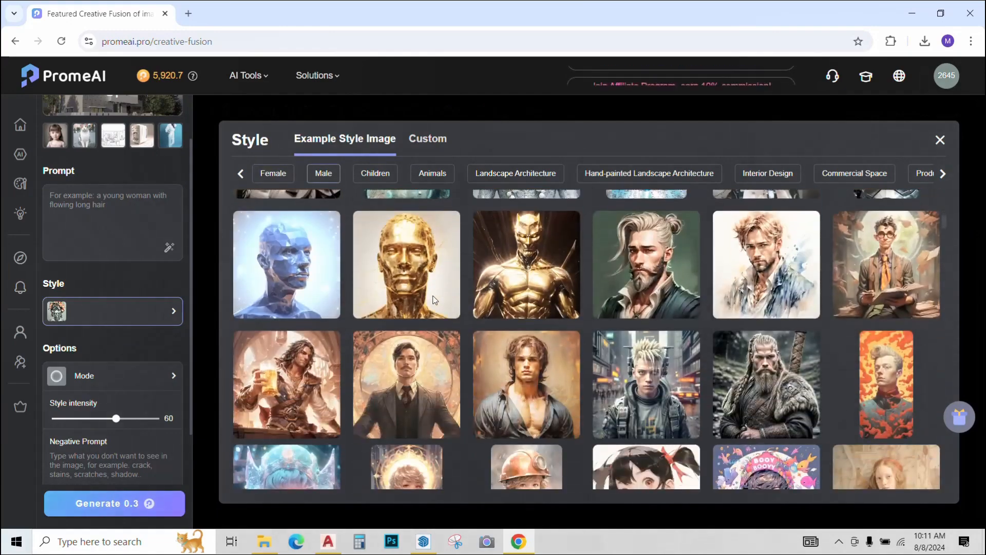
pyautogui.scroll(-3, 452, 329)
pyautogui.scroll(-10, 455, 333)
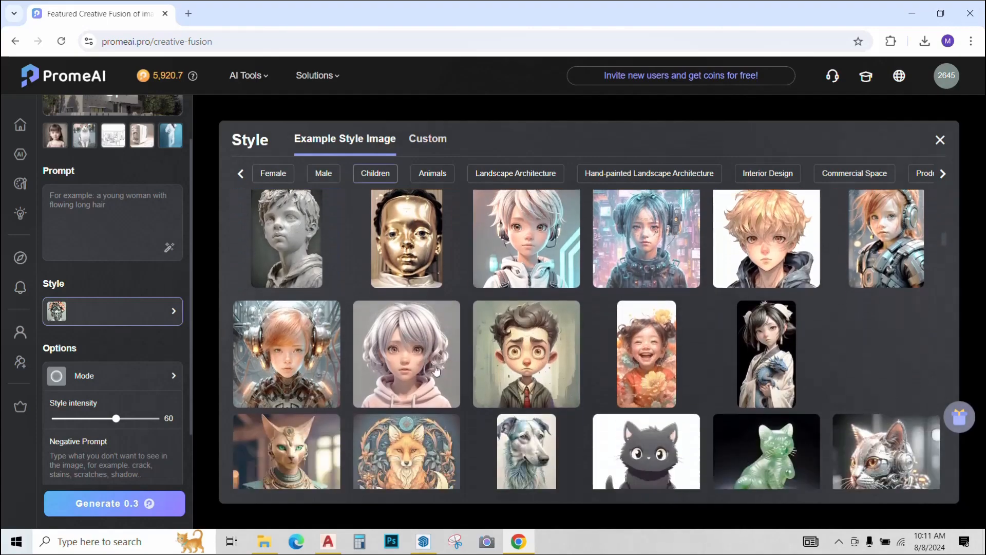
pyautogui.scroll(-4, 515, 363)
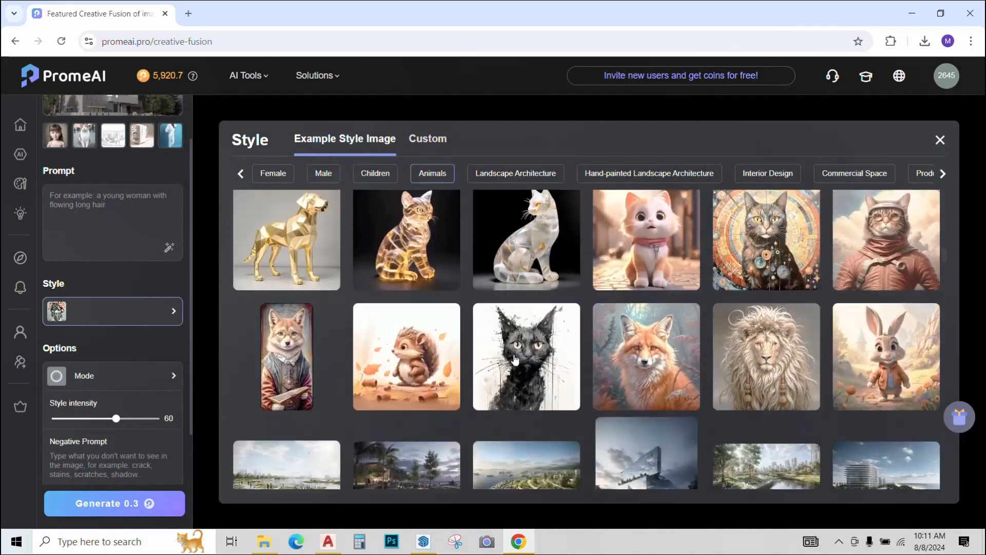
pyautogui.scroll(6, 556, 448)
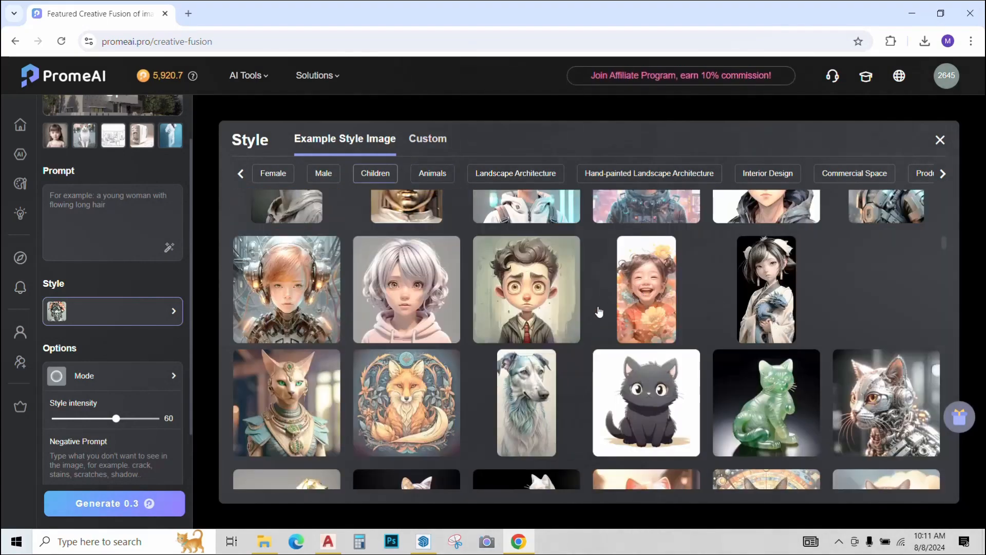
pyautogui.scroll(-5, 590, 329)
pyautogui.scroll(1, 594, 329)
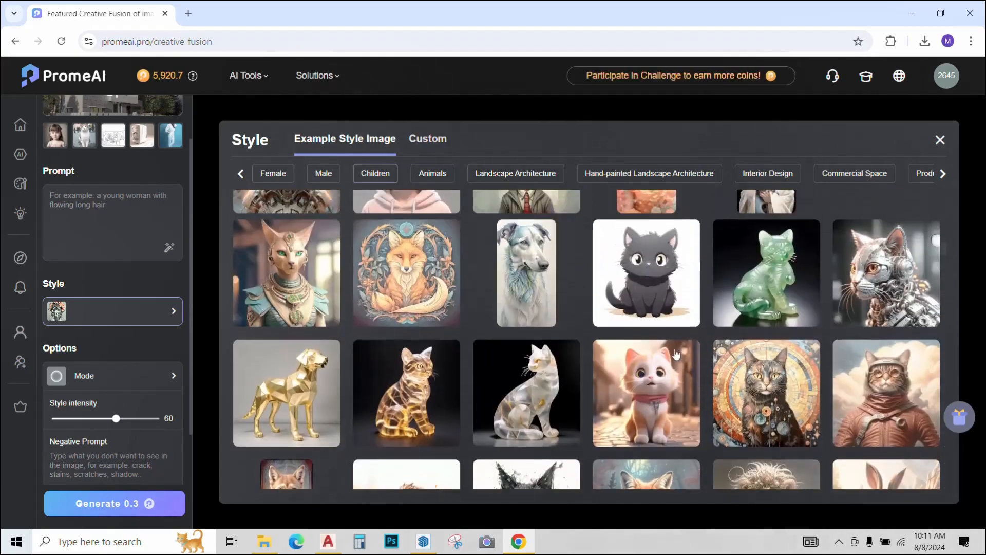
pyautogui.scroll(-10, 514, 313)
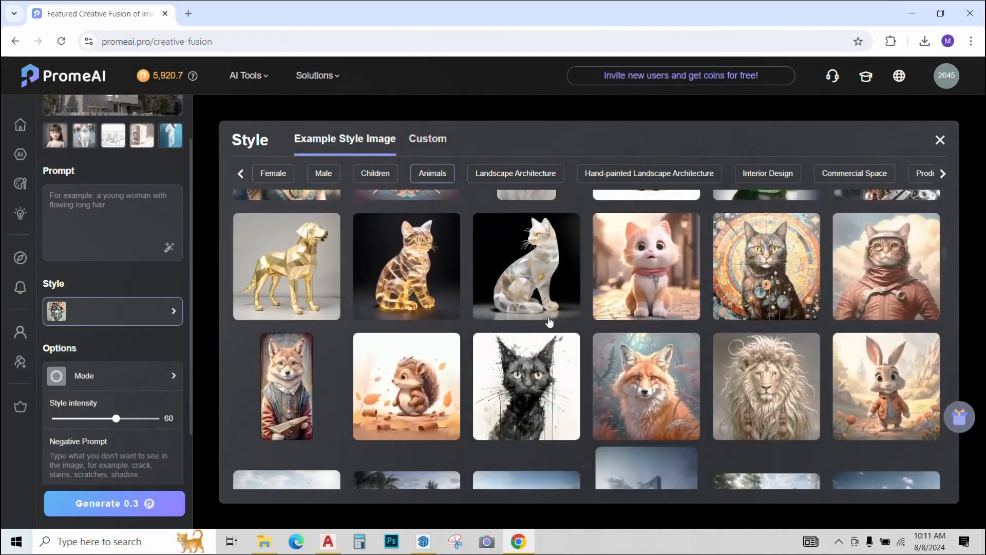
pyautogui.scroll(-2, 595, 346)
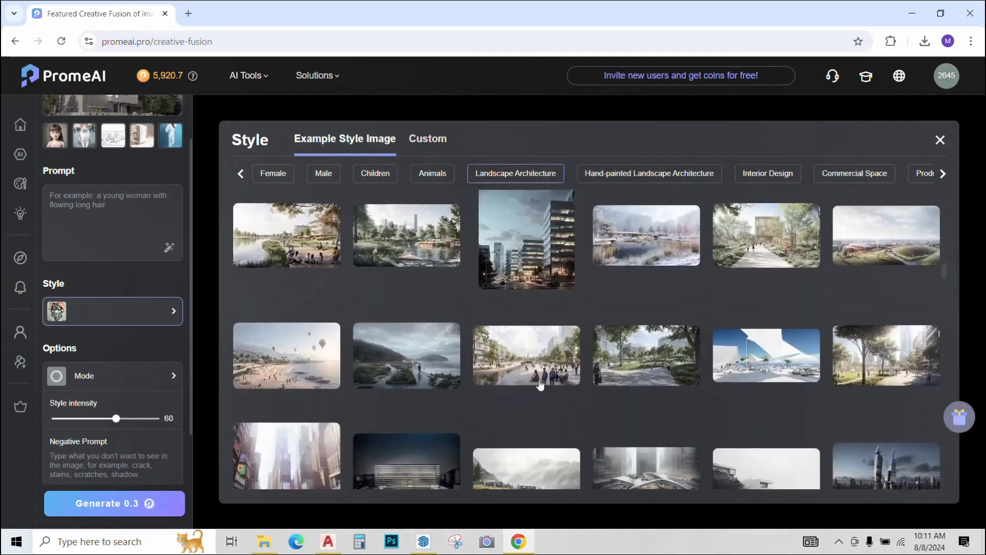
pyautogui.scroll(-8, 539, 384)
pyautogui.scroll(-10, 434, 303)
pyautogui.scroll(12, 437, 313)
pyautogui.scroll(10, 439, 316)
# Step: Set the squirrel with autumn leaves from the Animals examples as the style and generate the fused house images
pyautogui.scroll(-4, 408, 303)
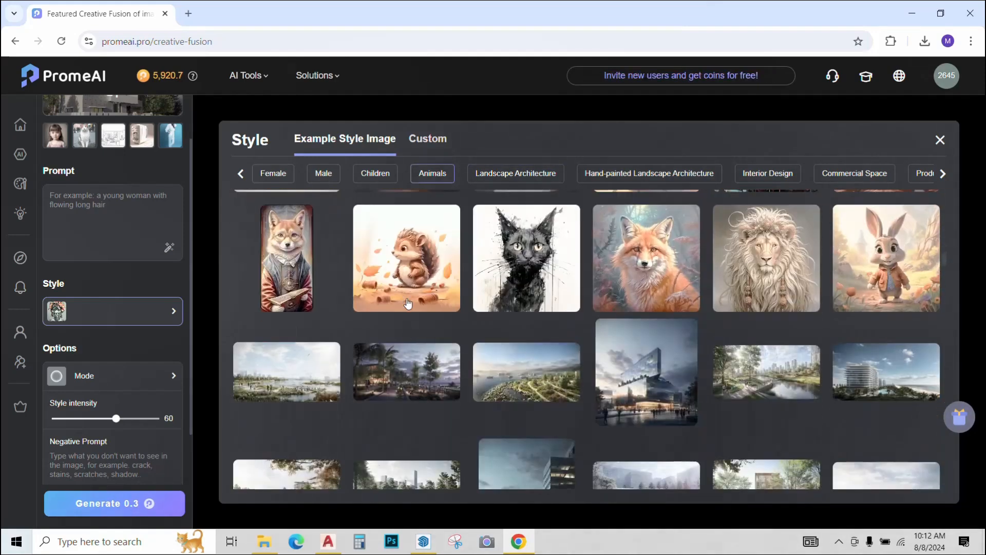
pyautogui.click(407, 274)
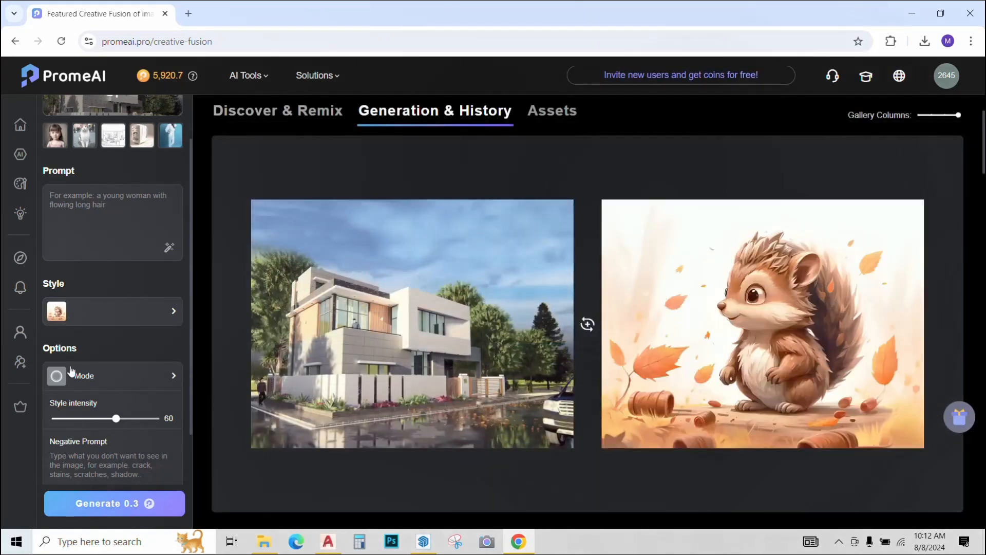
pyautogui.click(72, 502)
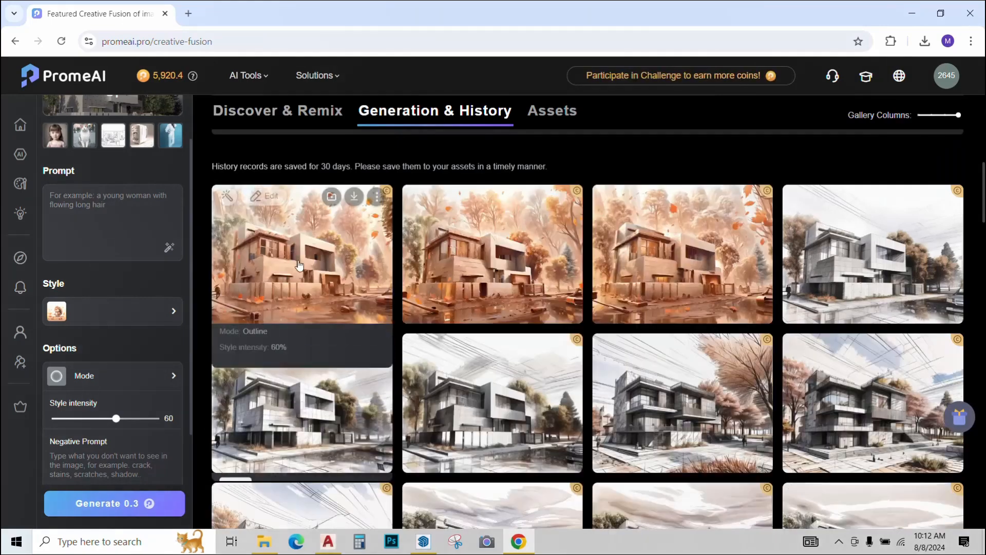
# Step: View the three squirrel-style house images one after another at large size and download the third one
pyautogui.click(301, 257)
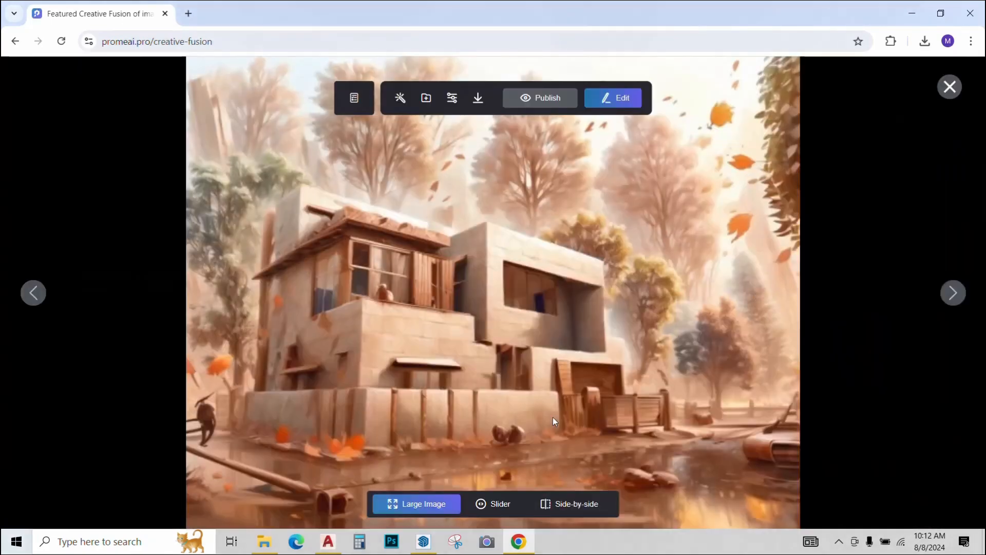
pyautogui.click(948, 296)
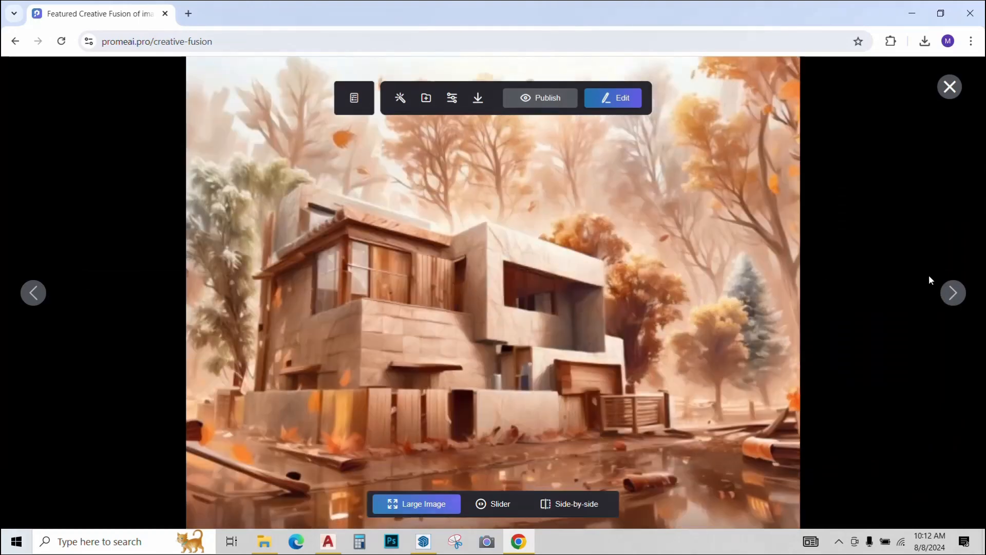
pyautogui.click(951, 295)
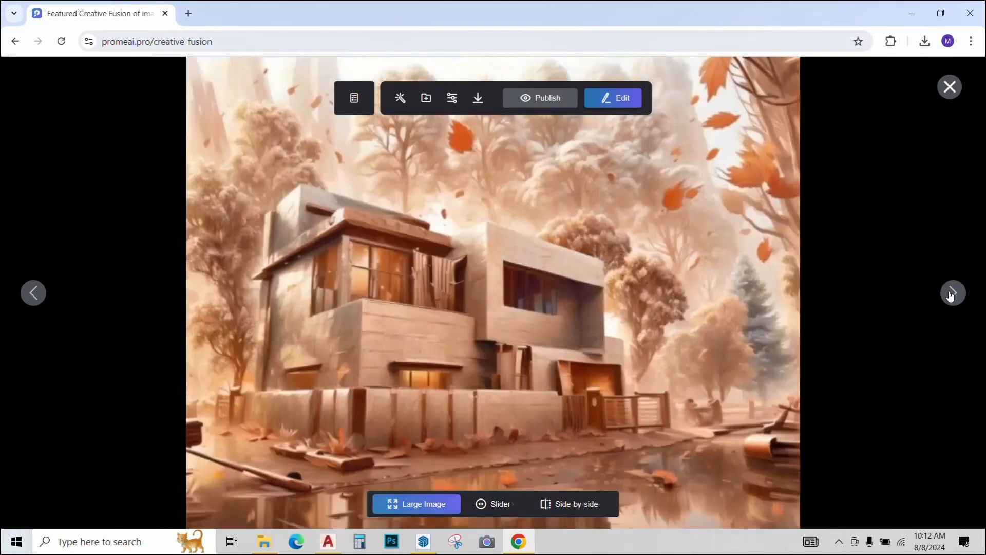
pyautogui.moveTo(478, 98)
pyautogui.click(477, 146)
pyautogui.click(963, 101)
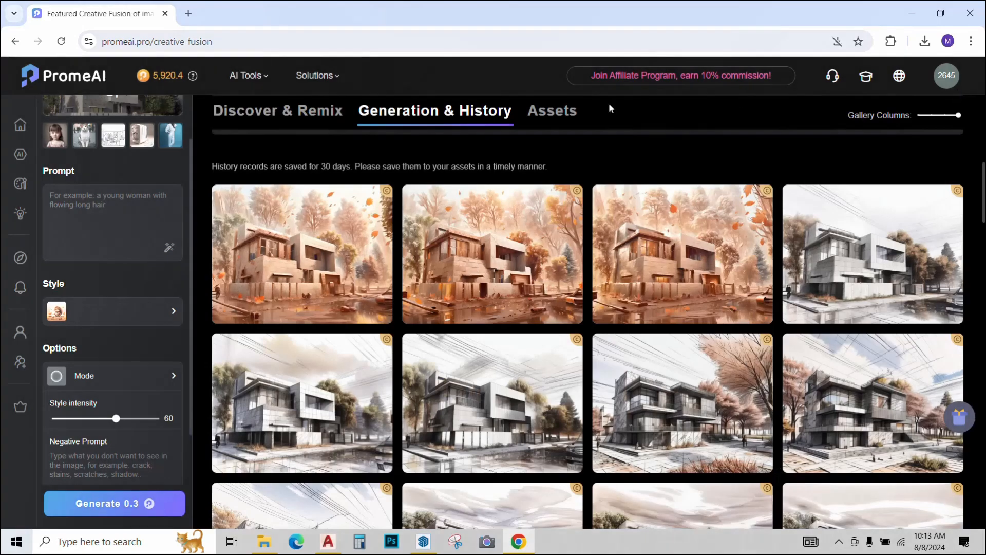
# Step: Open the Erase & Replace tool from the AI tools collection and upload the office interior render
pyautogui.click(249, 75)
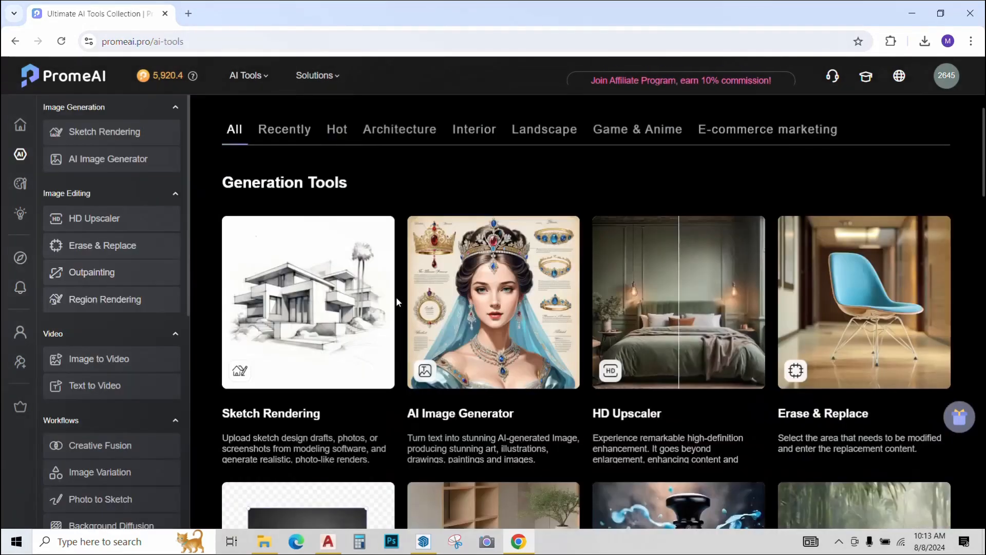
pyautogui.click(881, 329)
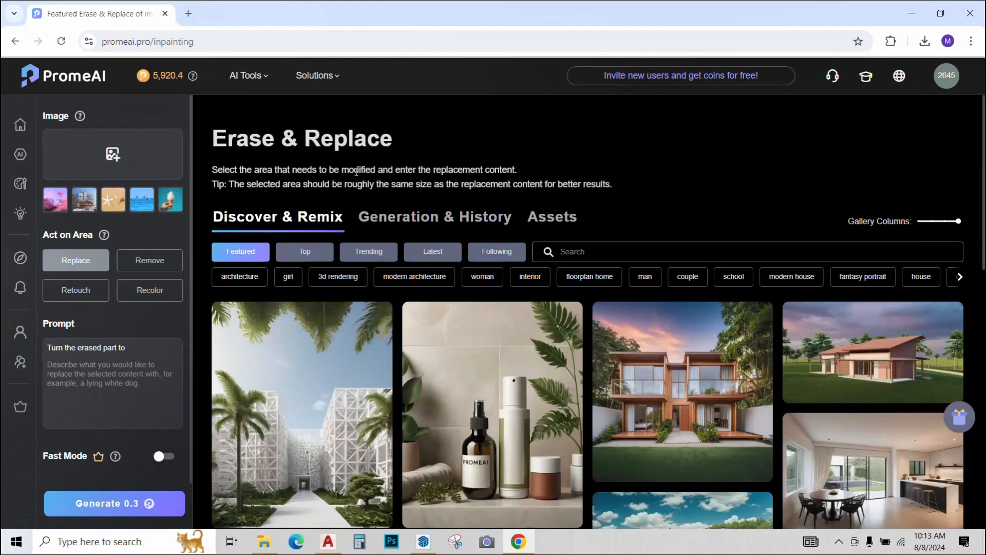
pyautogui.click(132, 154)
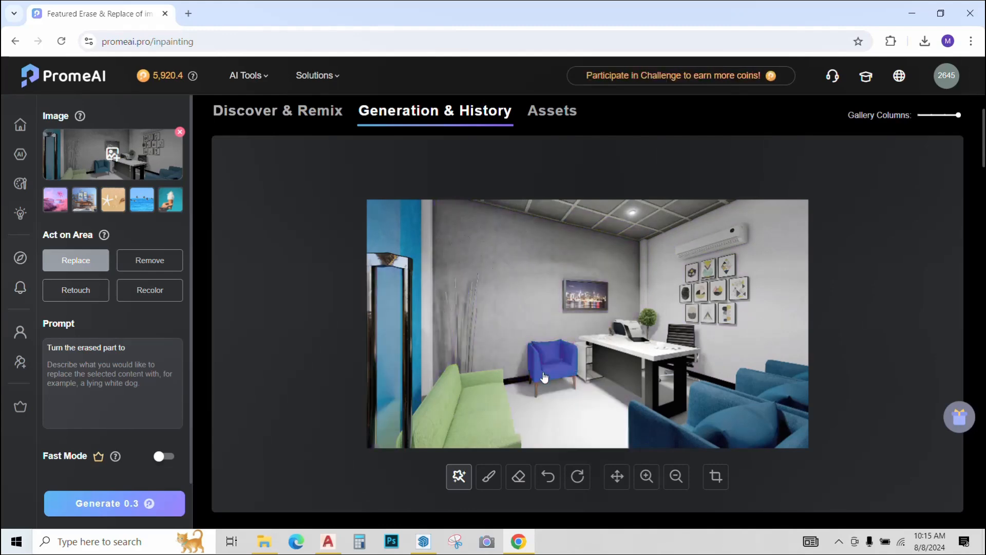
# Step: Mask the blue armchair beside the desk, brushing over its seat and completing the area with the smart selection
pyautogui.click(492, 482)
pyautogui.moveTo(550, 353)
pyautogui.mouseDown()
pyautogui.moveTo(558, 383)
pyautogui.moveTo(586, 368)
pyautogui.mouseUp()
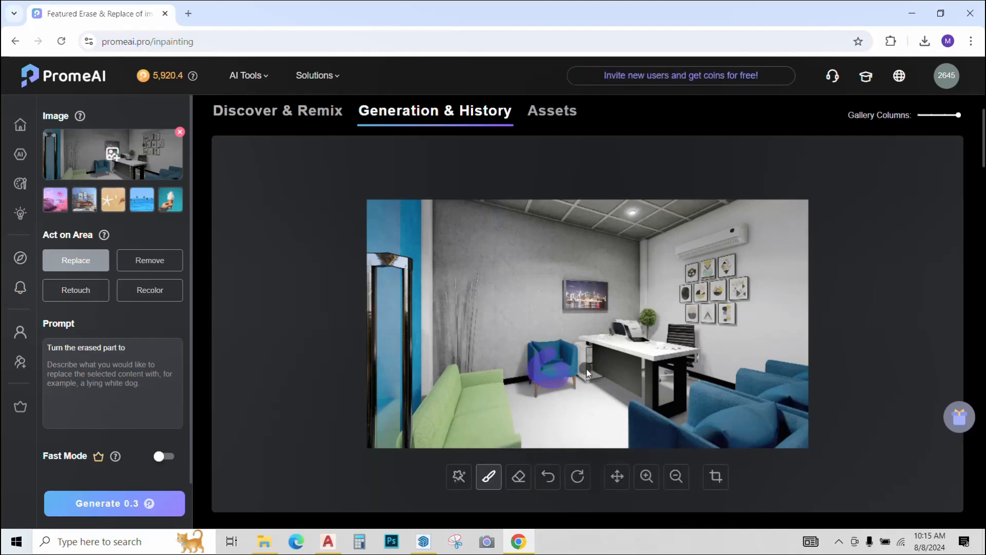
pyautogui.click(459, 478)
pyautogui.click(569, 388)
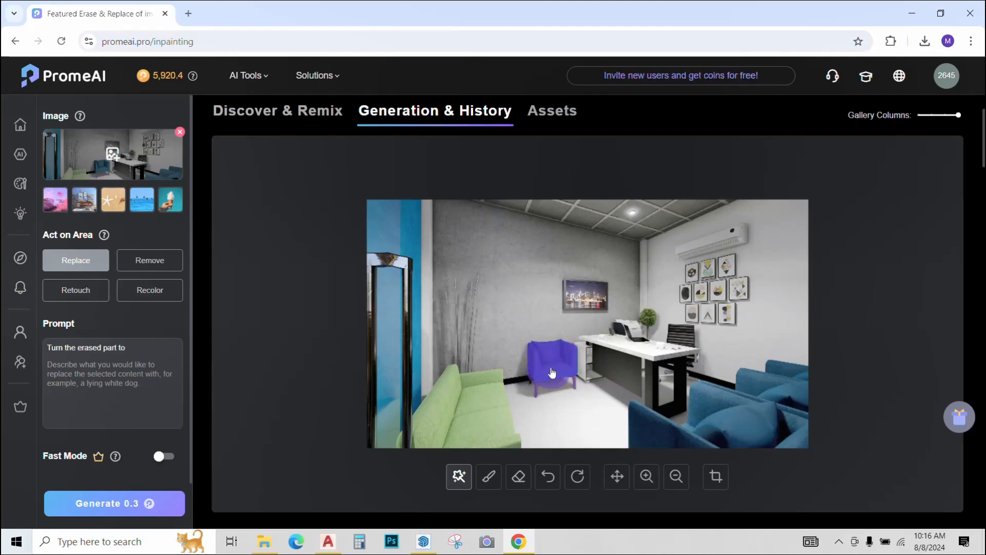
# Step: Enter the replacement prompt "black Barcelona chair" for the masked armchair and generate the images
pyautogui.click(95, 367)
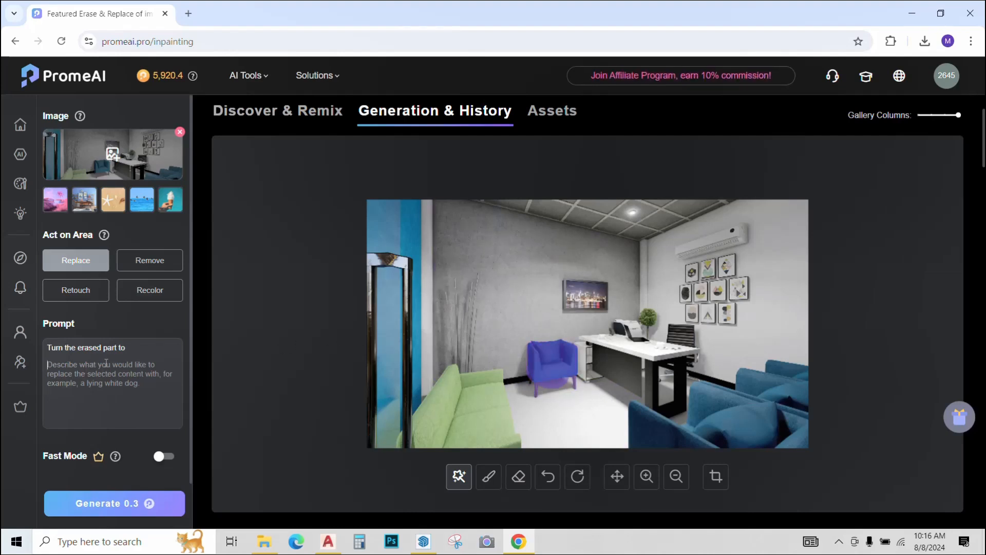
pyautogui.write('black barce')
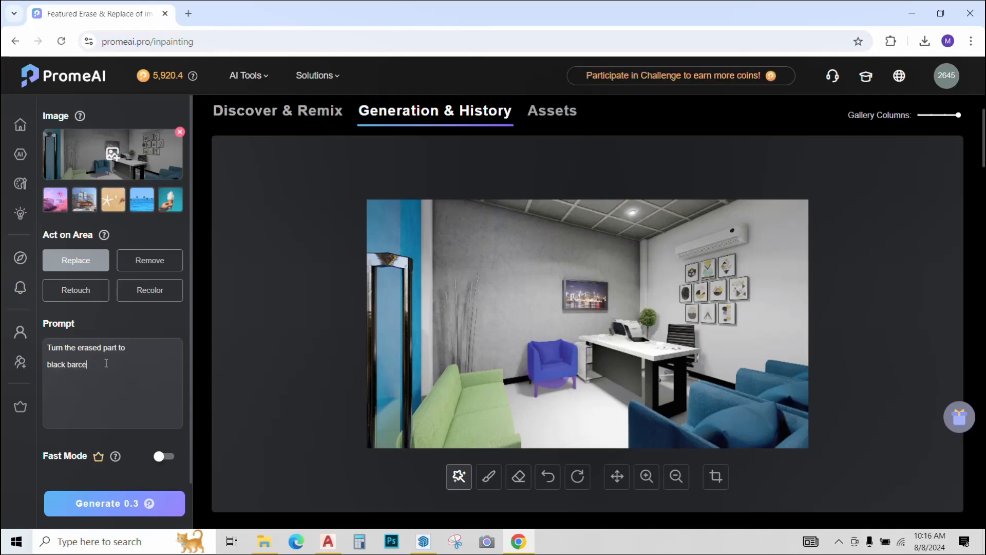
pyautogui.write('lona chair')
pyautogui.click(77, 508)
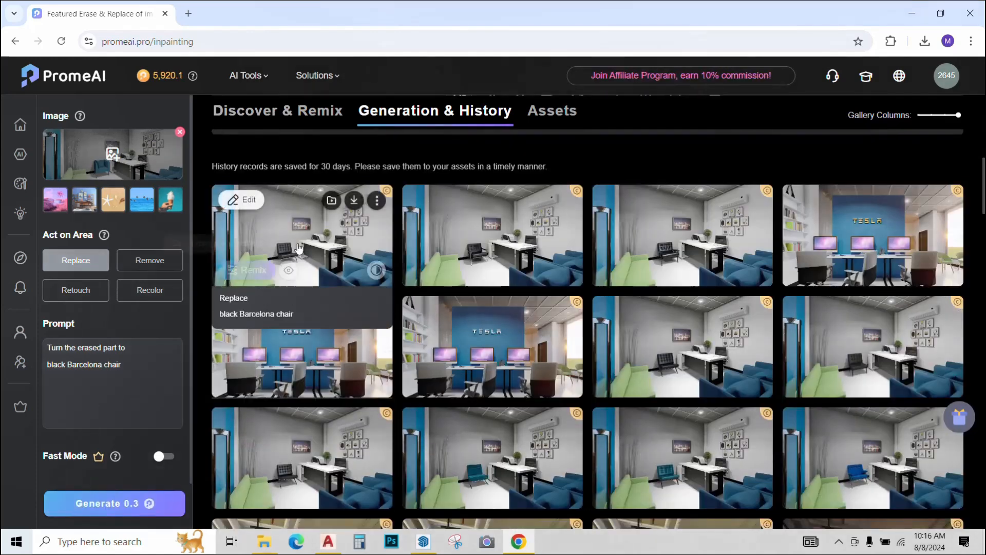
# Step: View the generated office versions at large size, comparing the replaced chair and returning to the first version
pyautogui.click(298, 248)
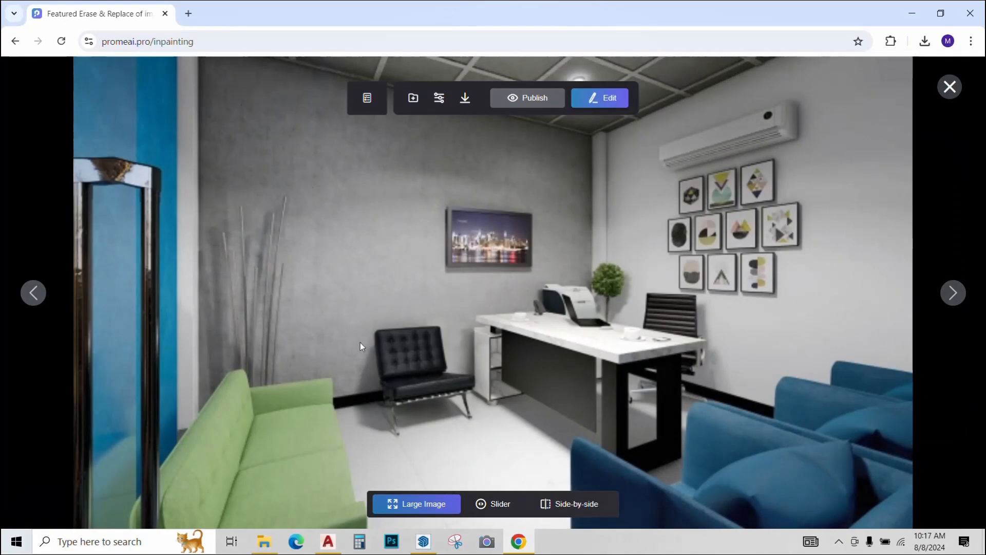
pyautogui.click(963, 293)
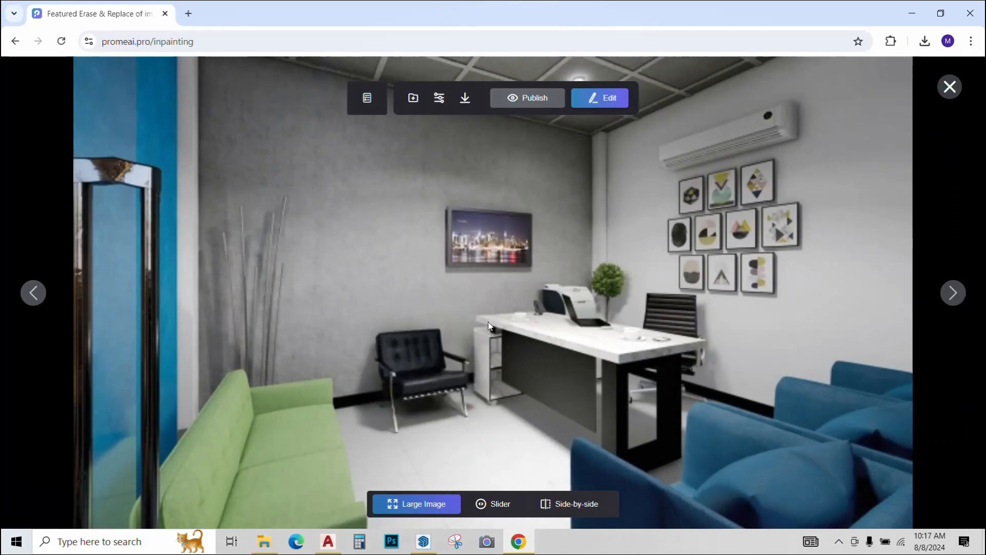
pyautogui.click(947, 293)
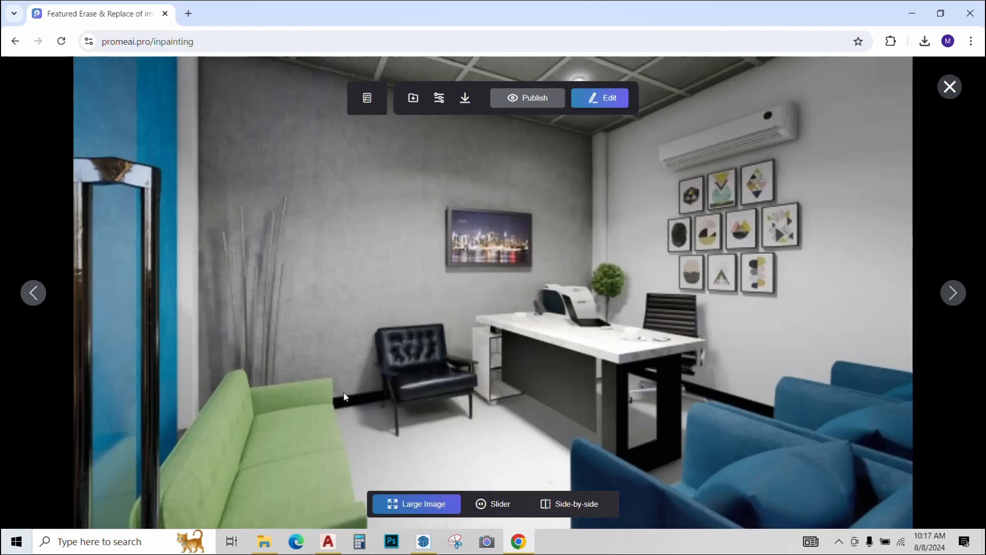
pyautogui.click(36, 299)
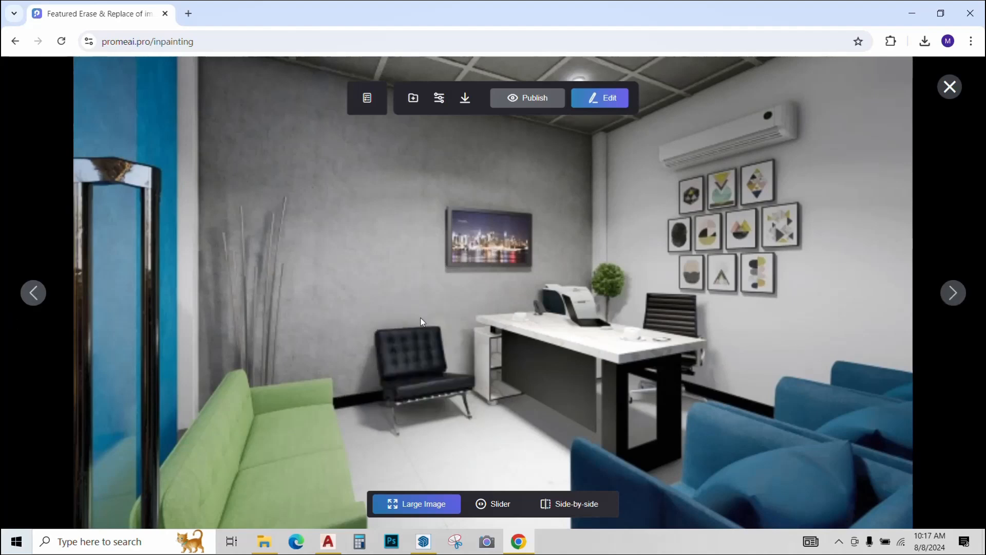
pyautogui.click(950, 87)
# Step: Open the AI tools collection and look through the remaining generation tools and workflows down to Pattern Generator
pyautogui.click(256, 80)
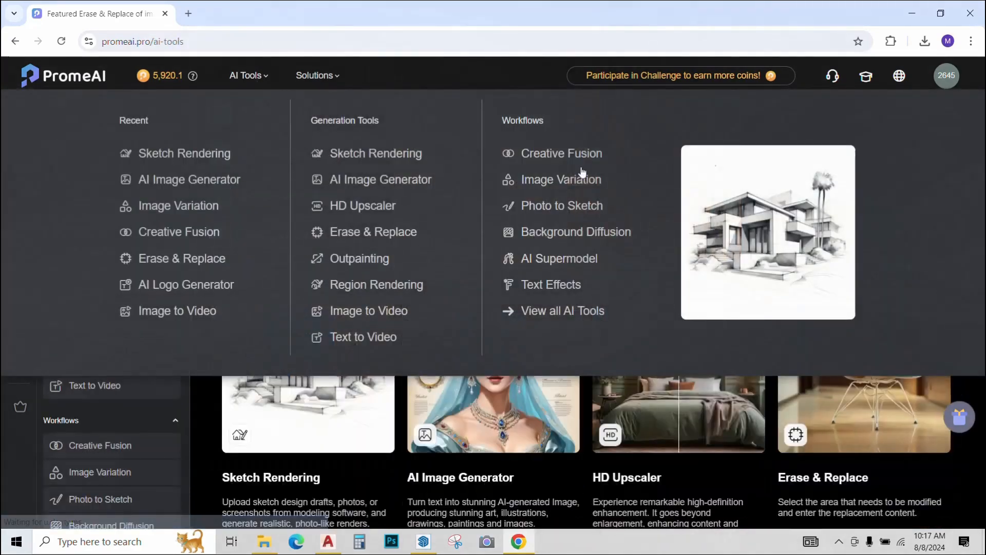
pyautogui.scroll(-4, 396, 369)
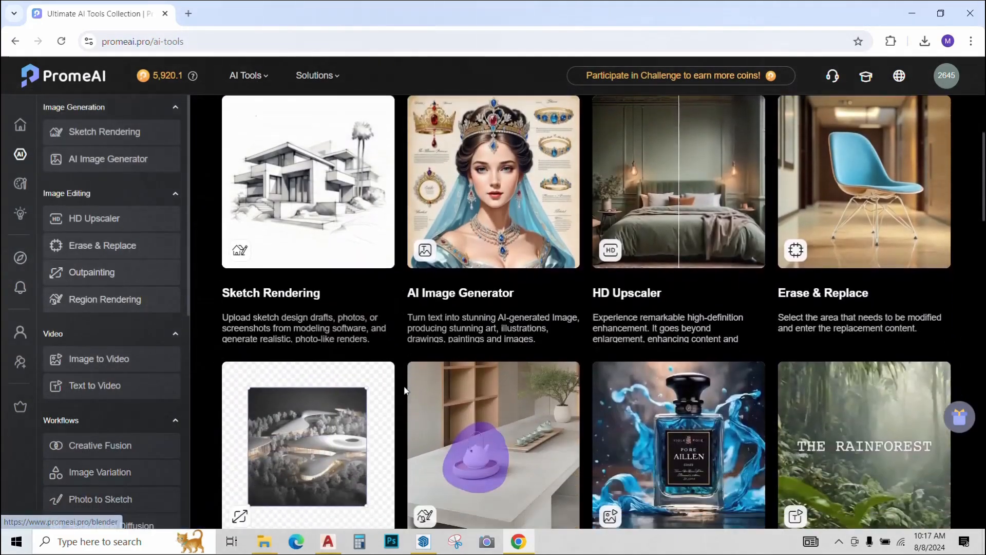
pyautogui.scroll(-10, 404, 390)
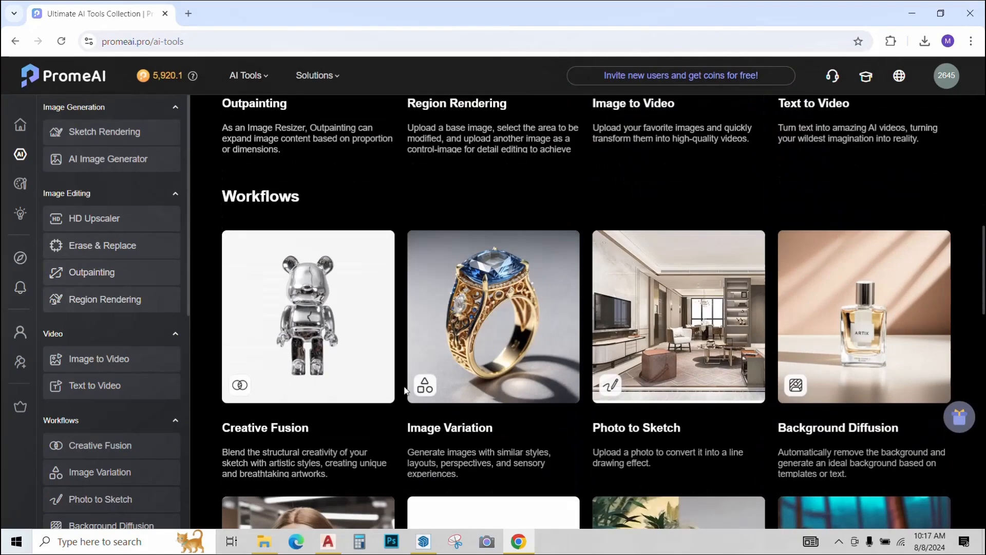
pyautogui.scroll(-7, 404, 390)
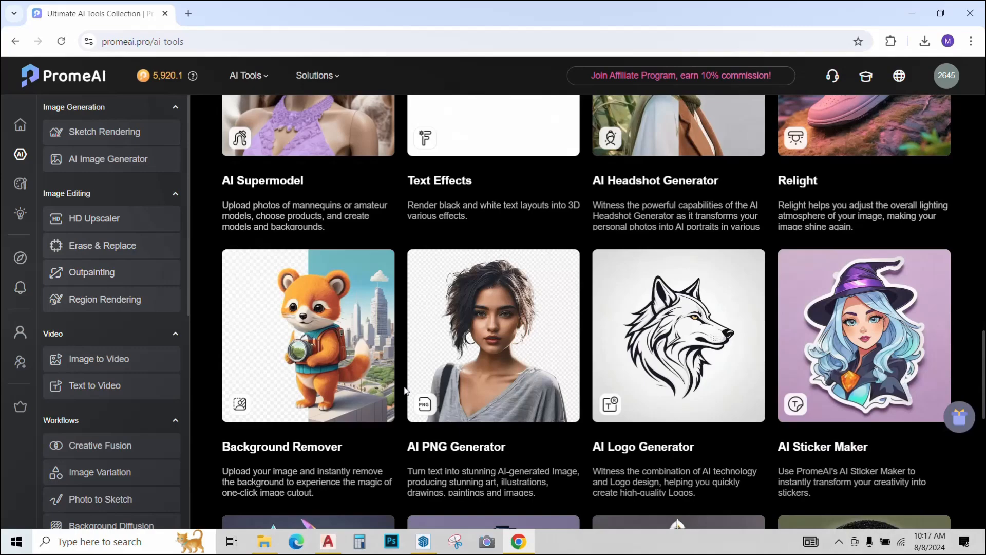
pyautogui.scroll(-6, 404, 390)
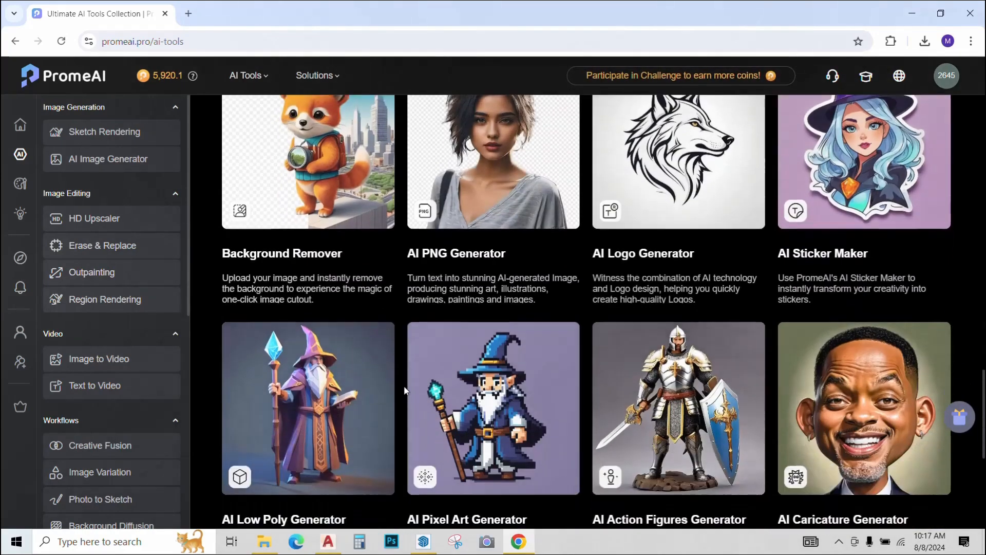
pyautogui.scroll(-4, 404, 390)
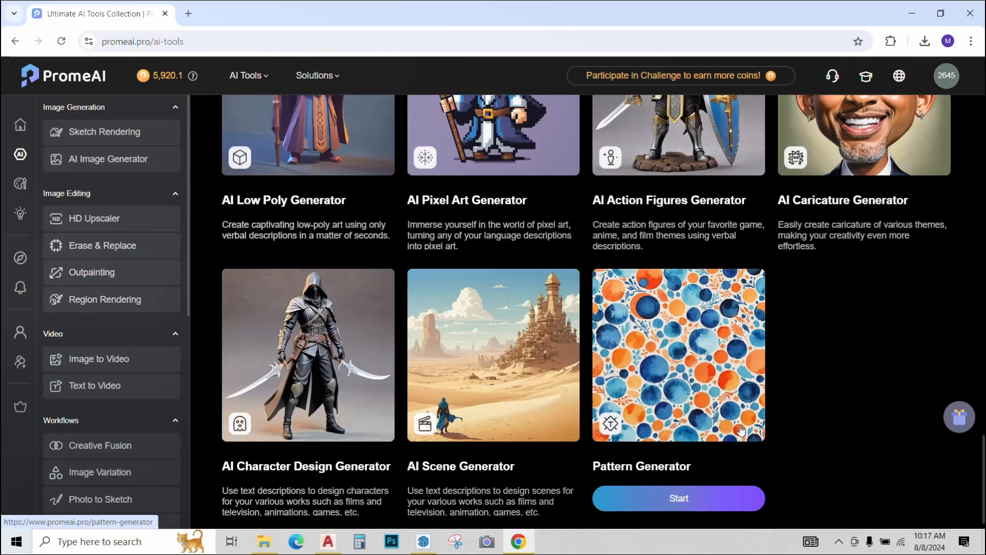
pyautogui.scroll(1, 826, 400)
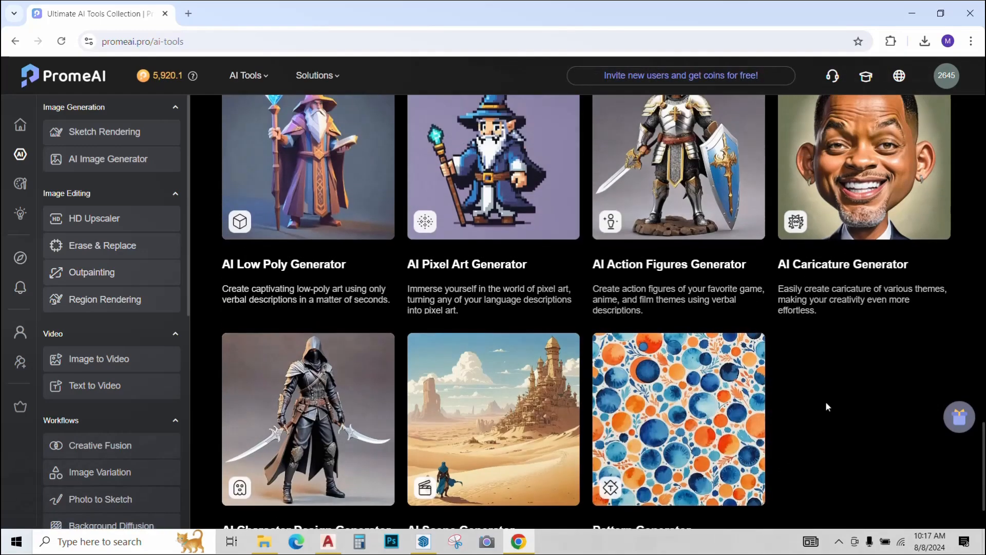
# Step: Look back up through the AI tools collection, from Pattern Generator past Background Remover and Relight to the earlier tools
pyautogui.scroll(2, 797, 401)
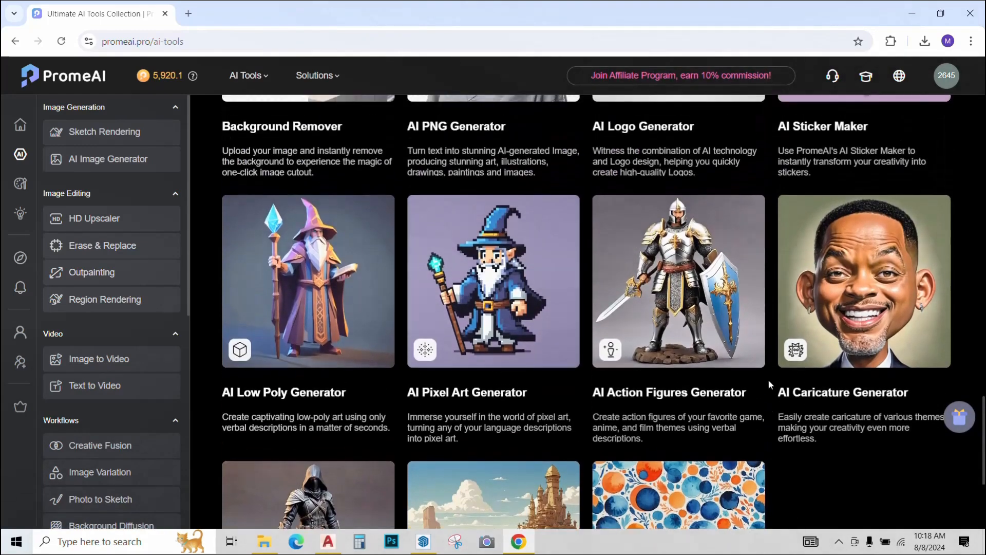
pyautogui.scroll(3, 768, 380)
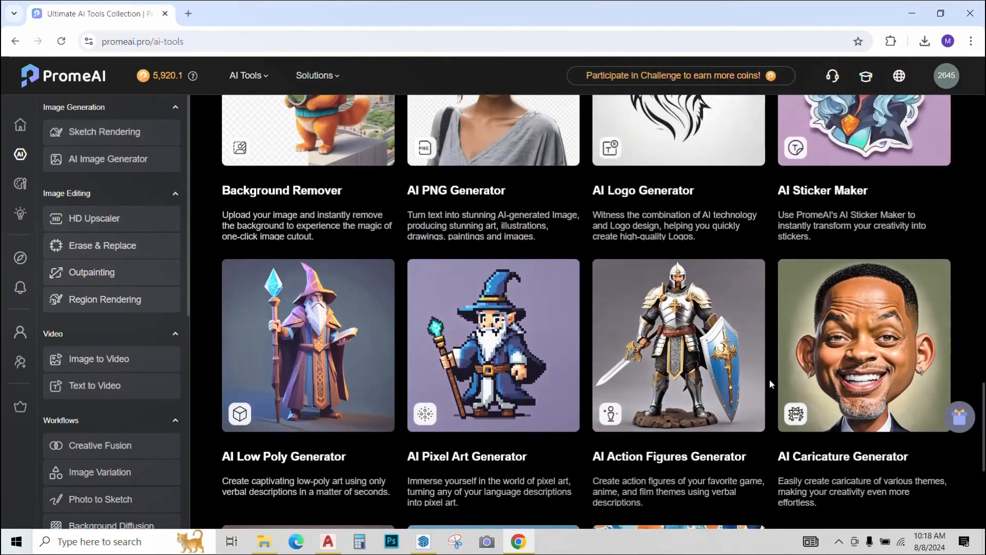
pyautogui.moveTo(292, 216)
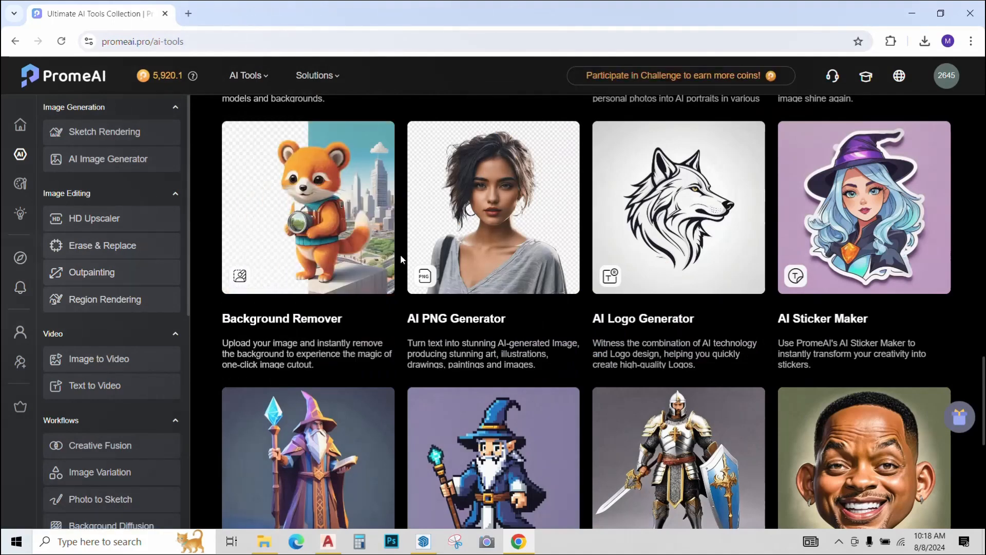
pyautogui.scroll(4, 402, 259)
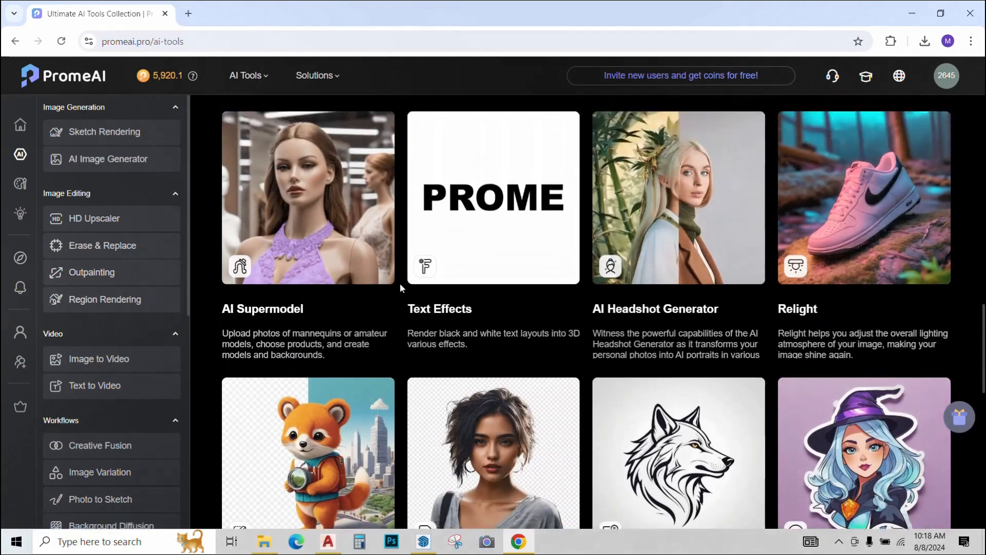
pyautogui.scroll(4, 399, 282)
pyautogui.scroll(4, 402, 317)
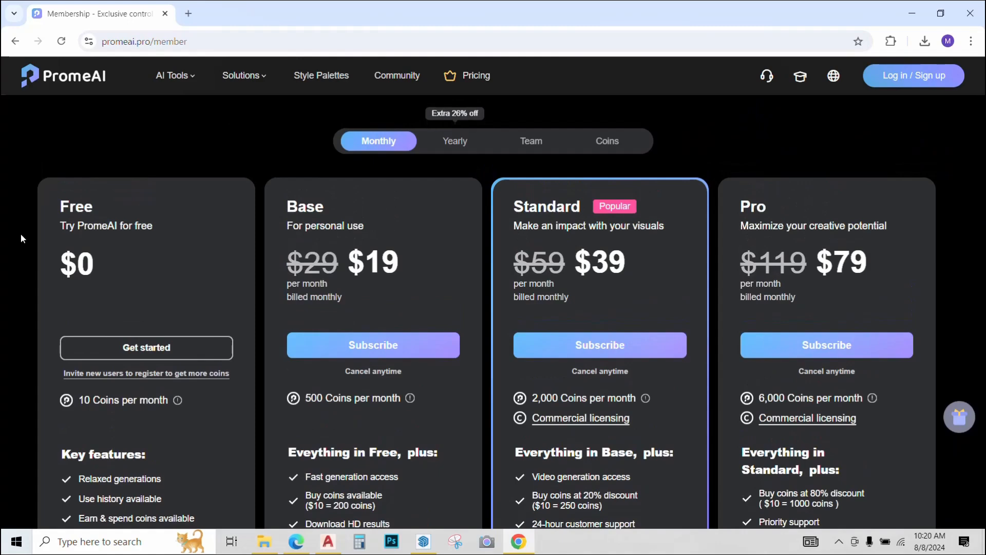
# Step: Review the monthly membership plans, comparing the price, coins and features of Free, Base, Standard and Pro
pyautogui.scroll(-1, 22, 234)
pyautogui.scroll(1, 100, 307)
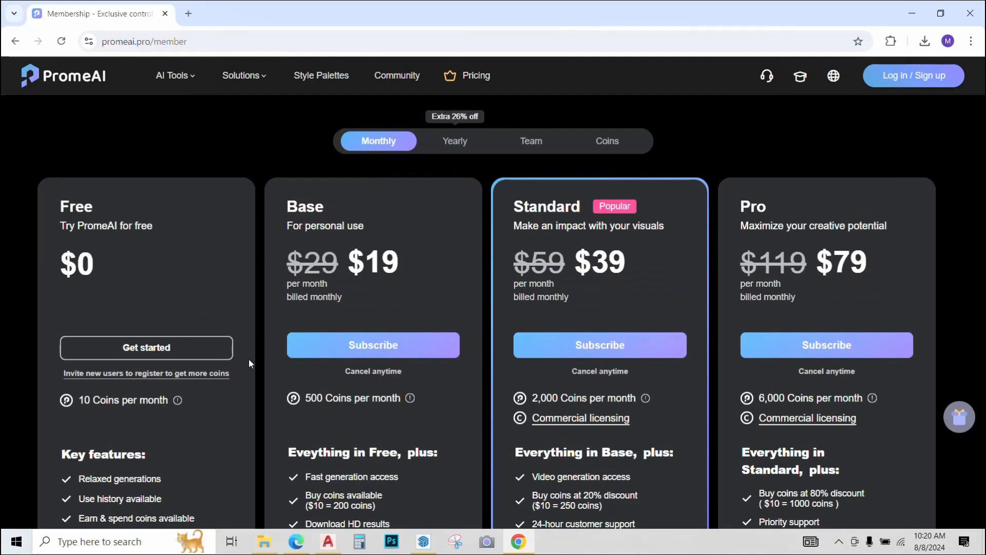
pyautogui.scroll(-1, 643, 273)
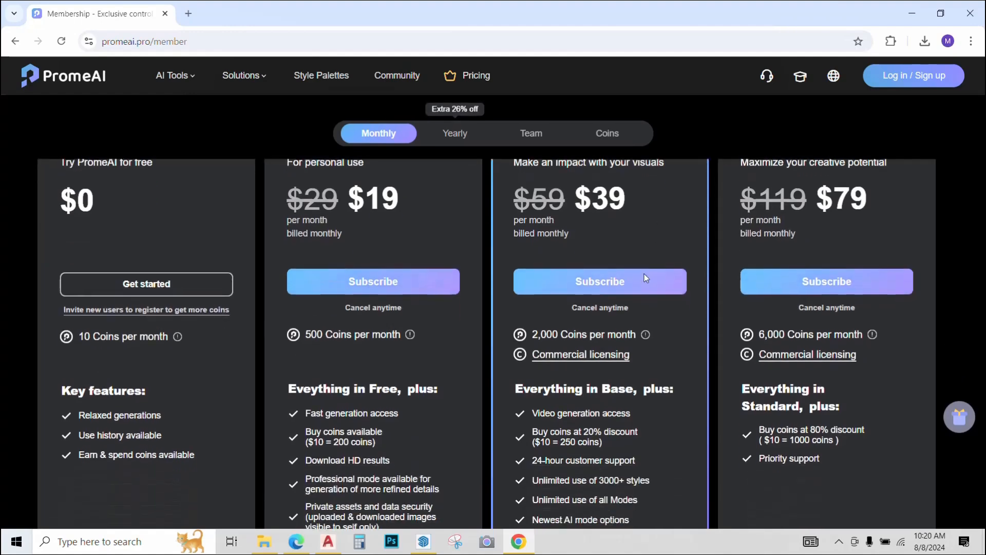
pyautogui.scroll(-1, 637, 257)
pyautogui.scroll(2, 635, 258)
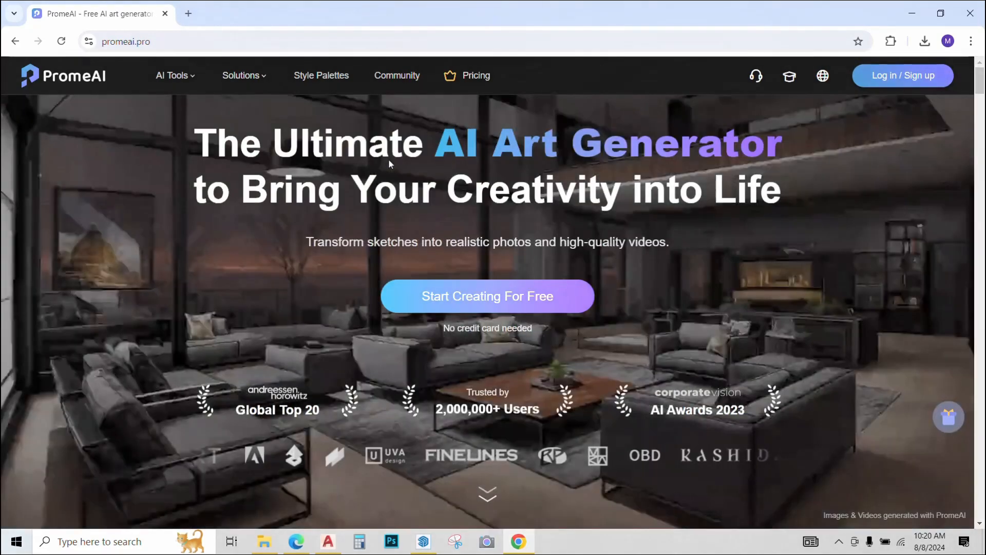
# Step: Look through the PromeAI home page, examining the sketch rendering before-and-after examples and the video generation showcase
pyautogui.scroll(-10, 403, 208)
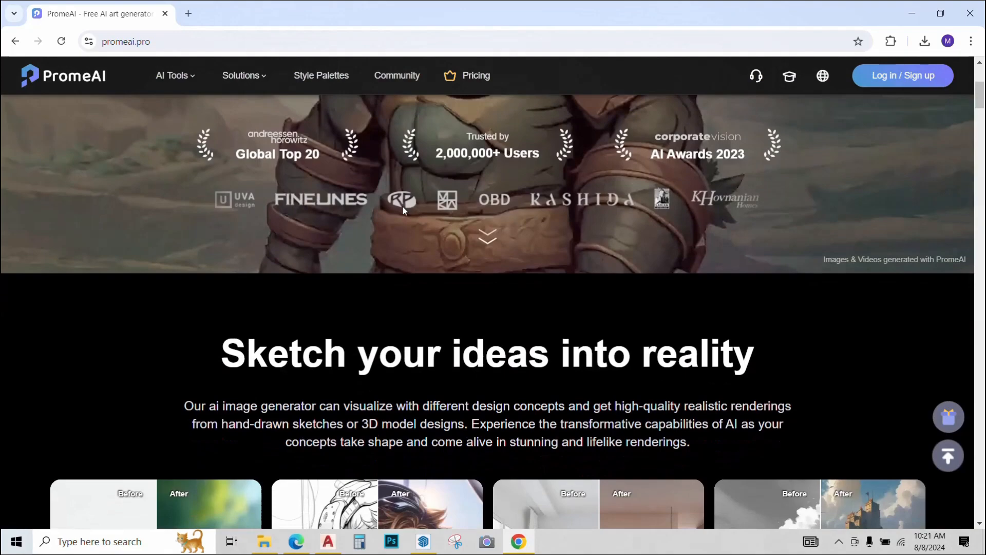
pyautogui.scroll(-9, 409, 210)
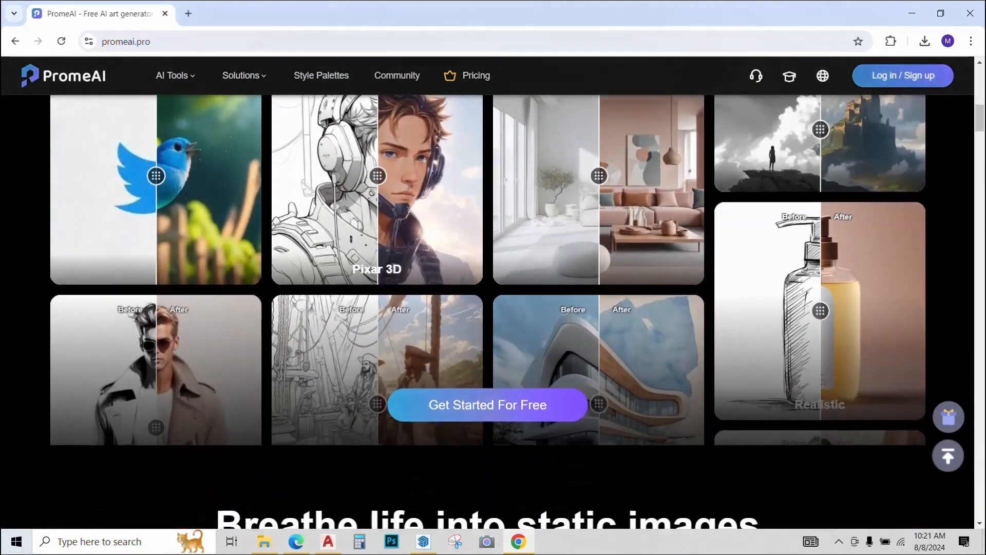
pyautogui.scroll(-8, 423, 207)
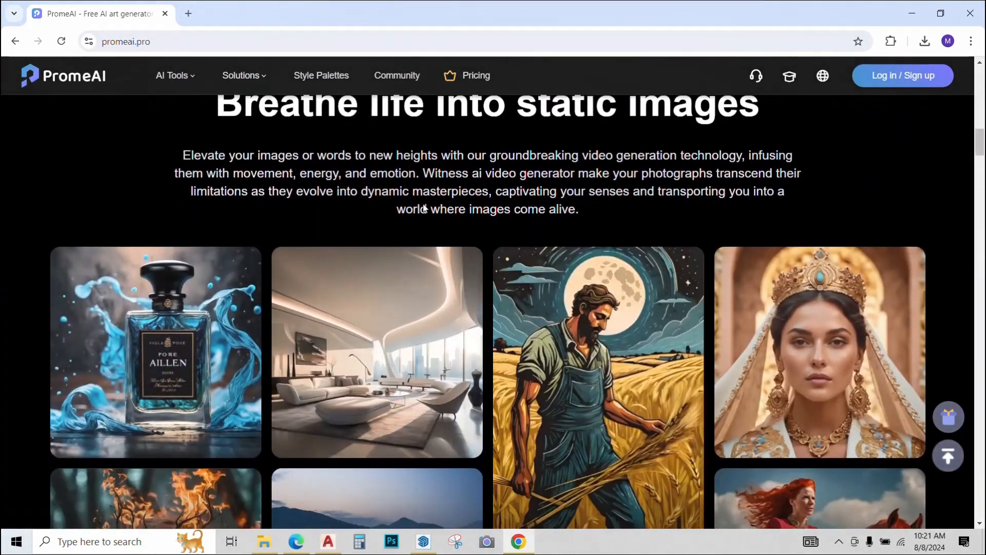